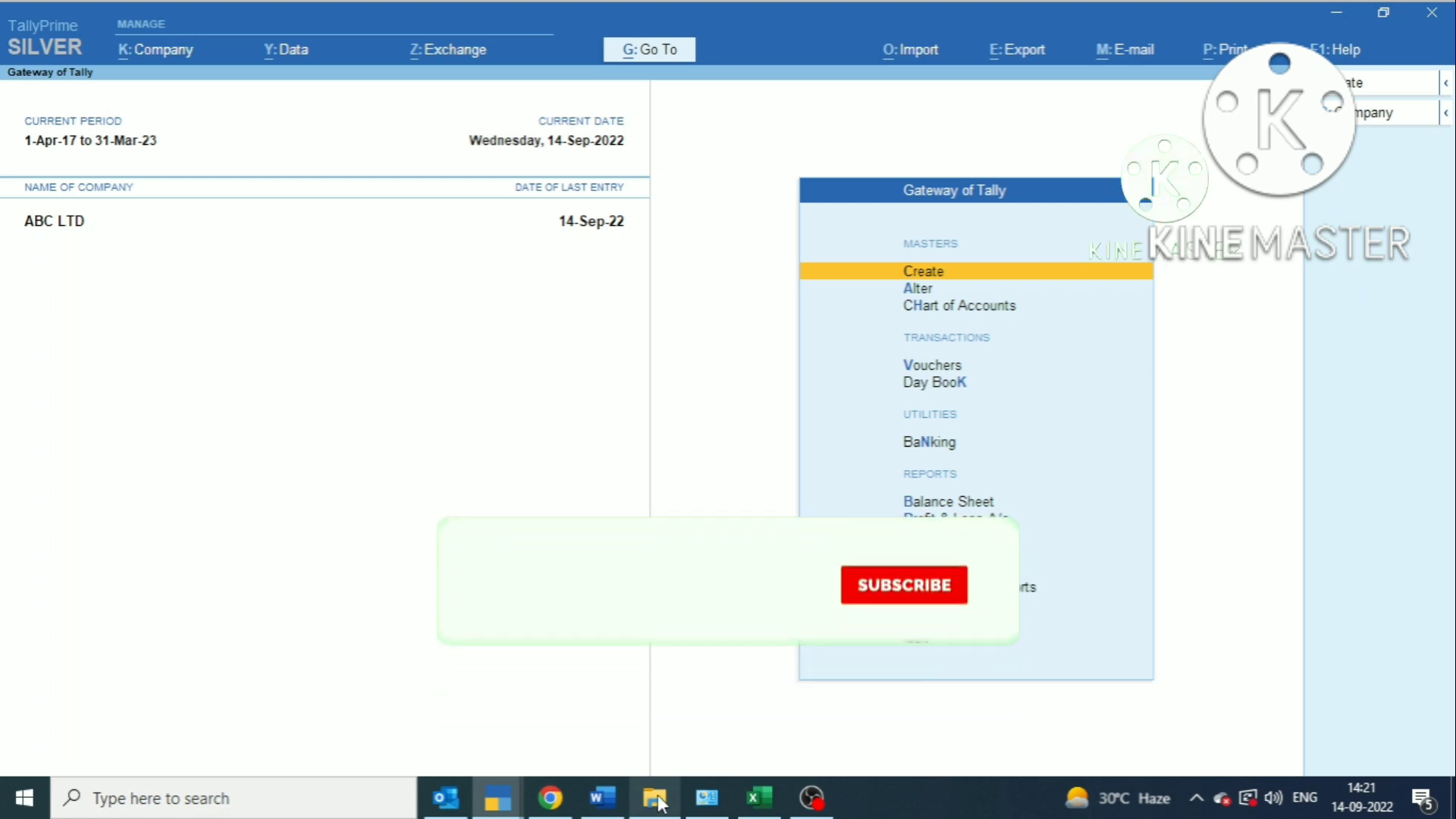
# - Switch to Word and examine the supplier's tax invoice for parties, item, quantity, rate, IGST and total
pyautogui.click(604, 797)
pyautogui.scroll(2, 665, 347)
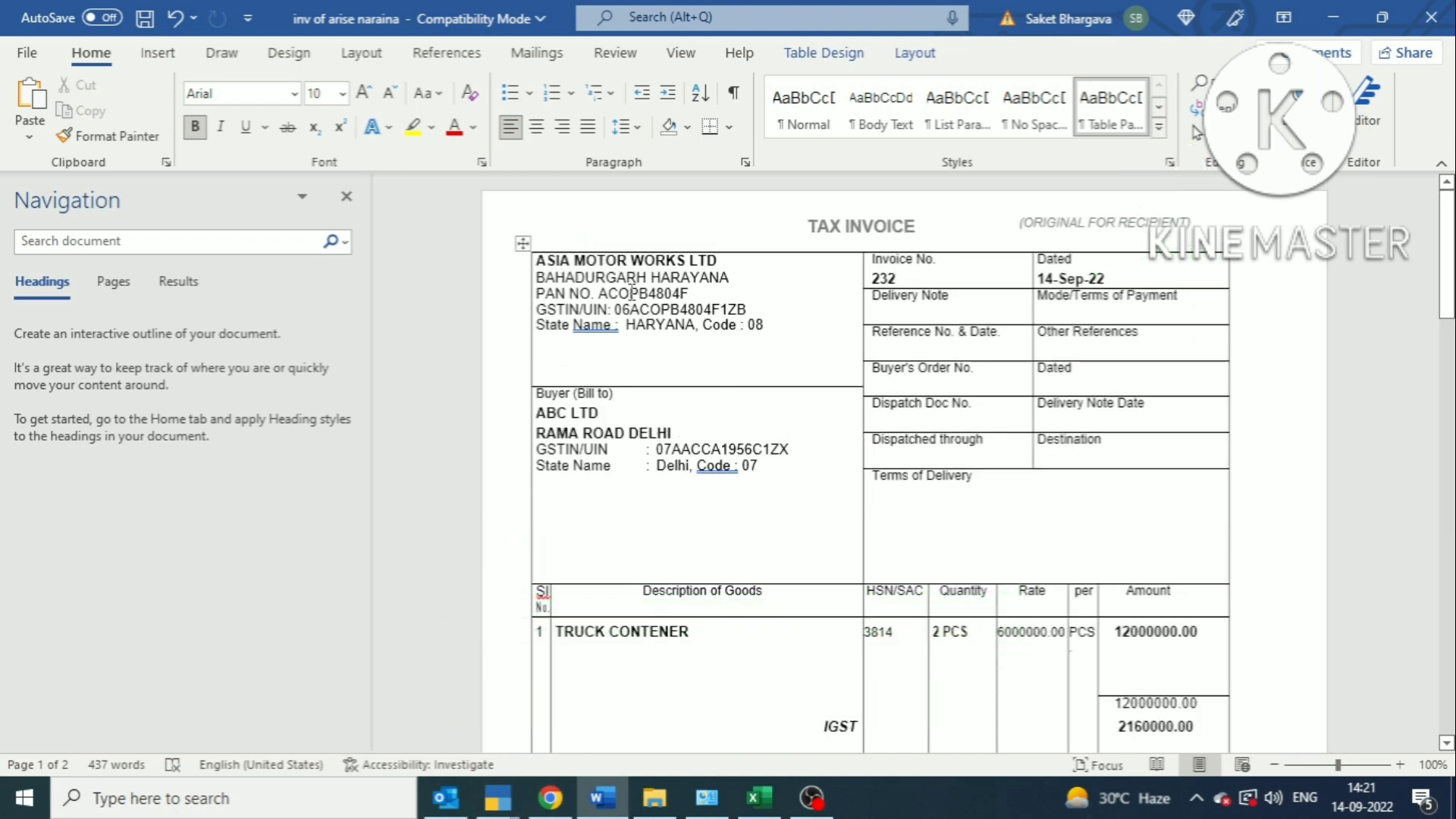
pyautogui.scroll(-3, 718, 672)
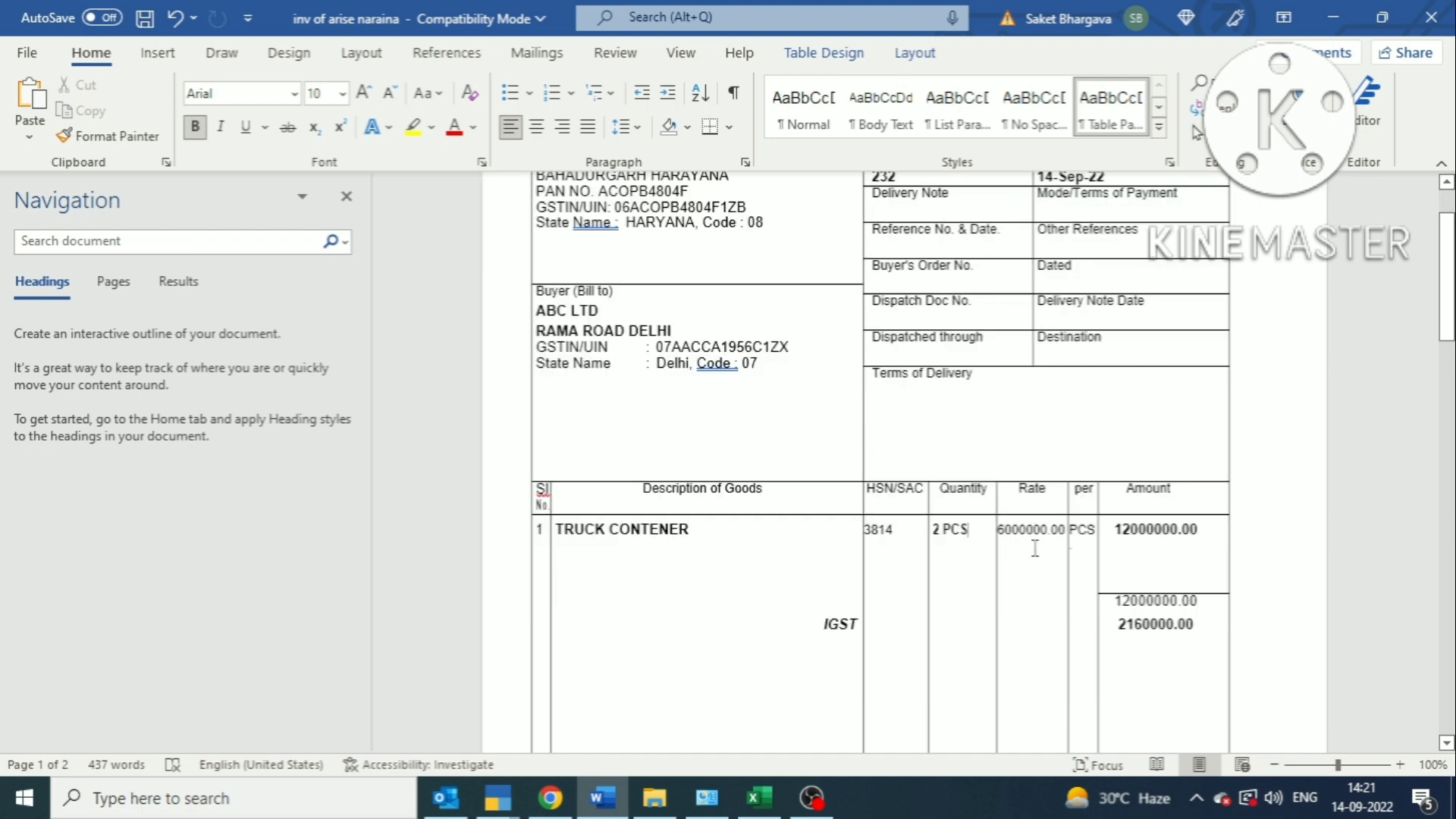
pyautogui.scroll(-3, 1035, 535)
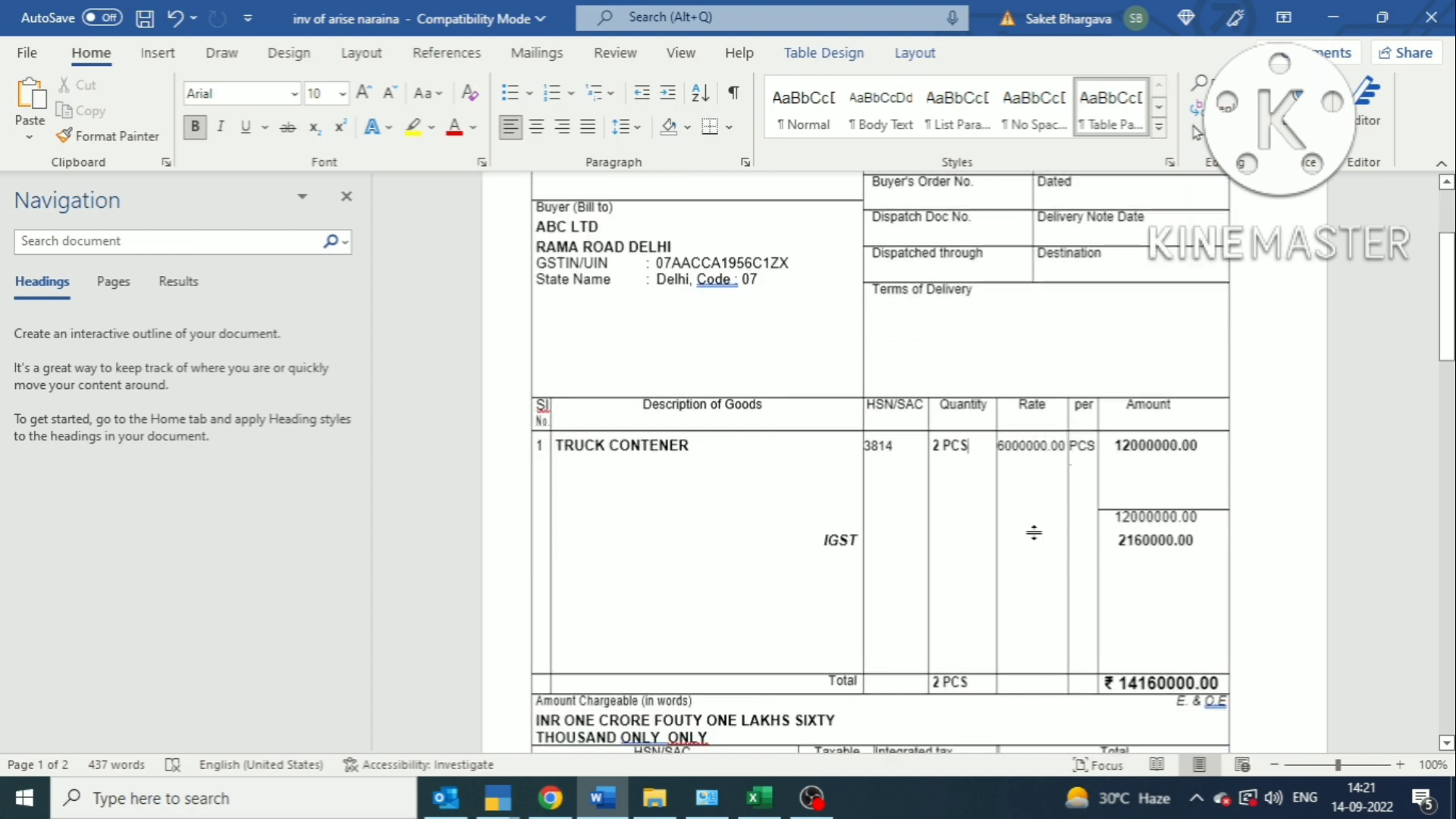
pyautogui.scroll(-1, 955, 548)
pyautogui.scroll(2, 900, 546)
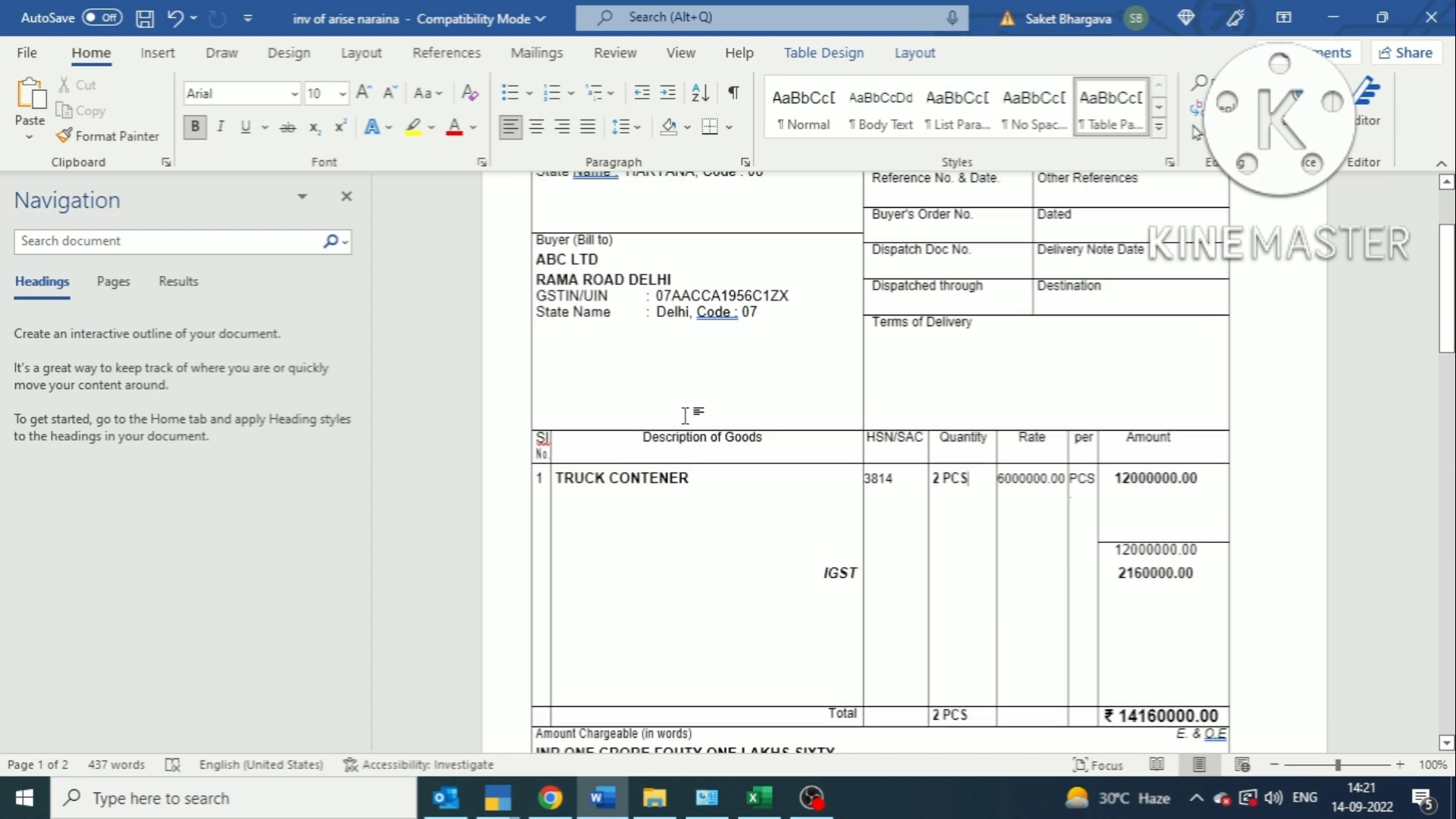
pyautogui.scroll(1, 696, 512)
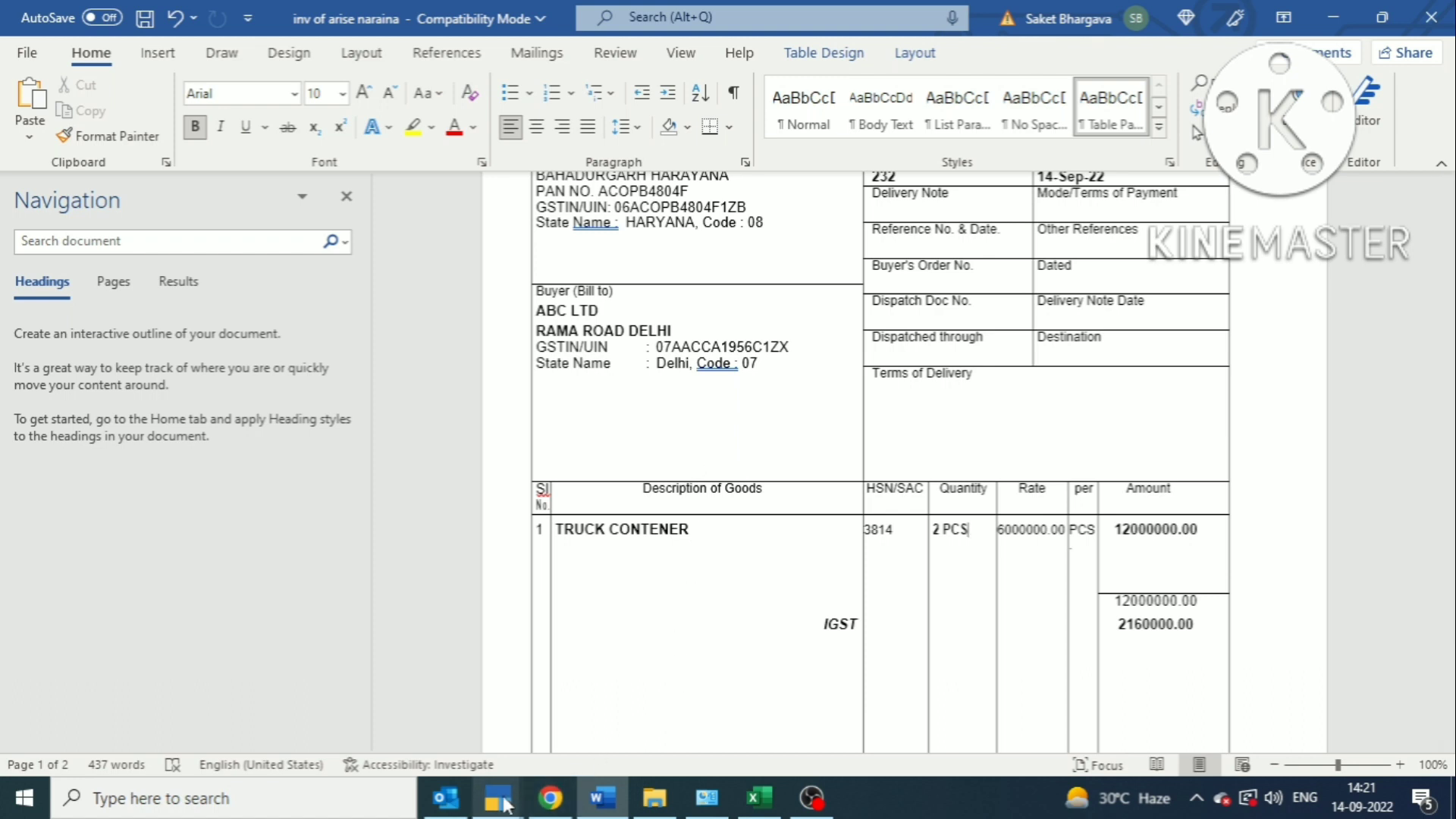
# - Switch back to TallyPrime and set Enable Tax Deducted at Source (TDS) to Yes in the company features, opening the TDS deductor details
pyautogui.moveTo(503, 804)
pyautogui.click(641, 728)
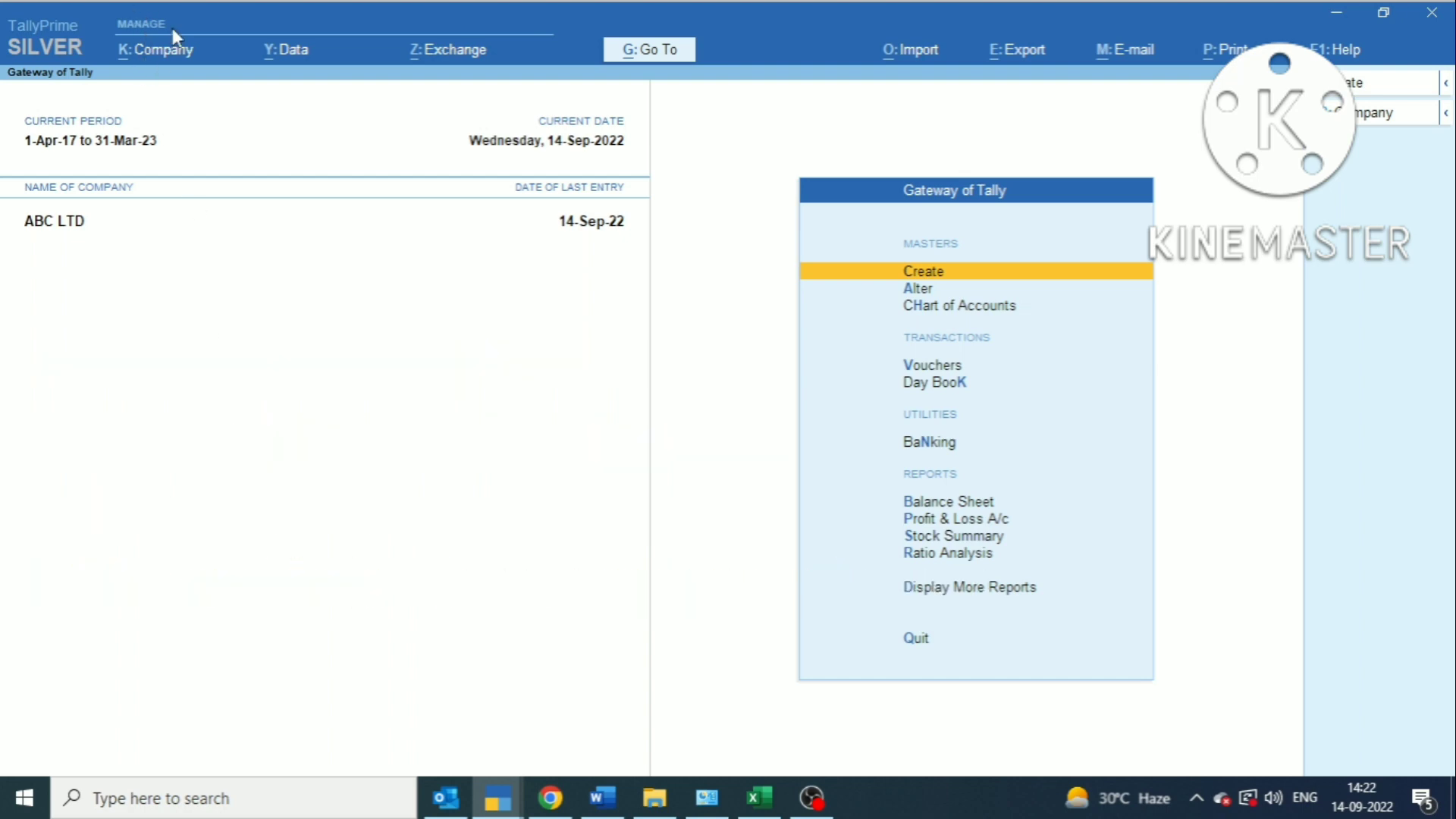
pyautogui.click(165, 53)
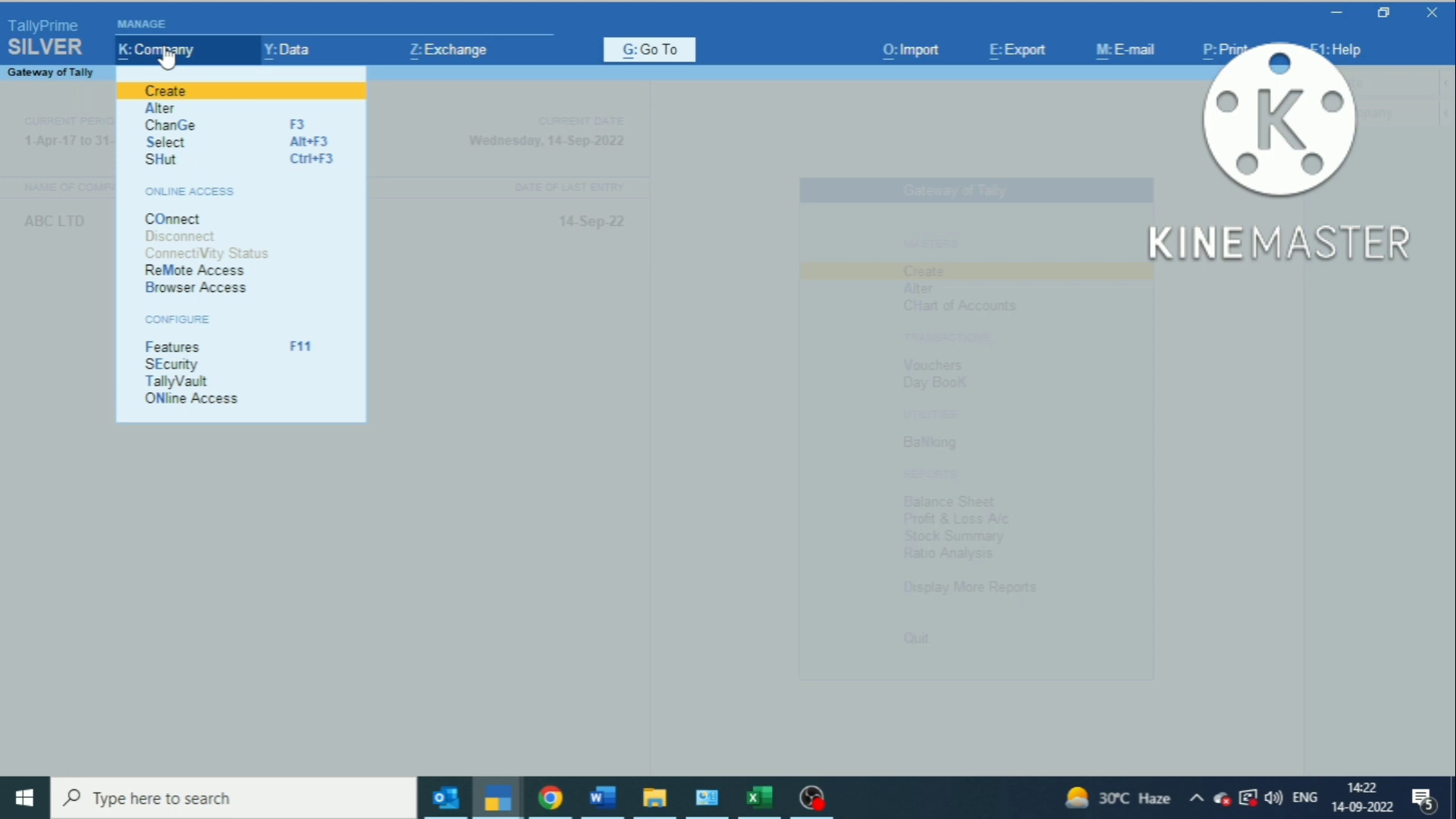
pyautogui.click(183, 350)
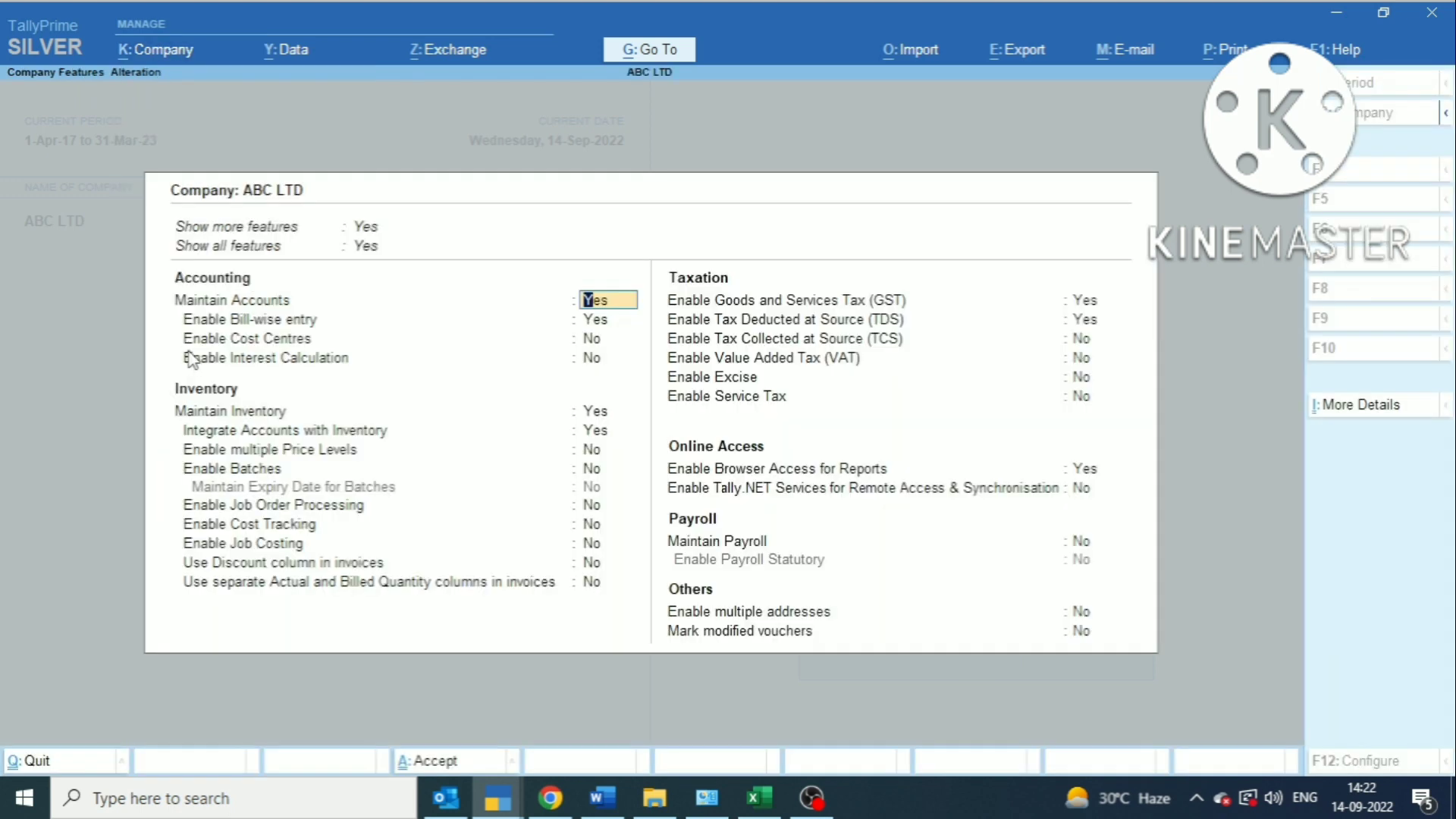
pyautogui.click(1085, 321)
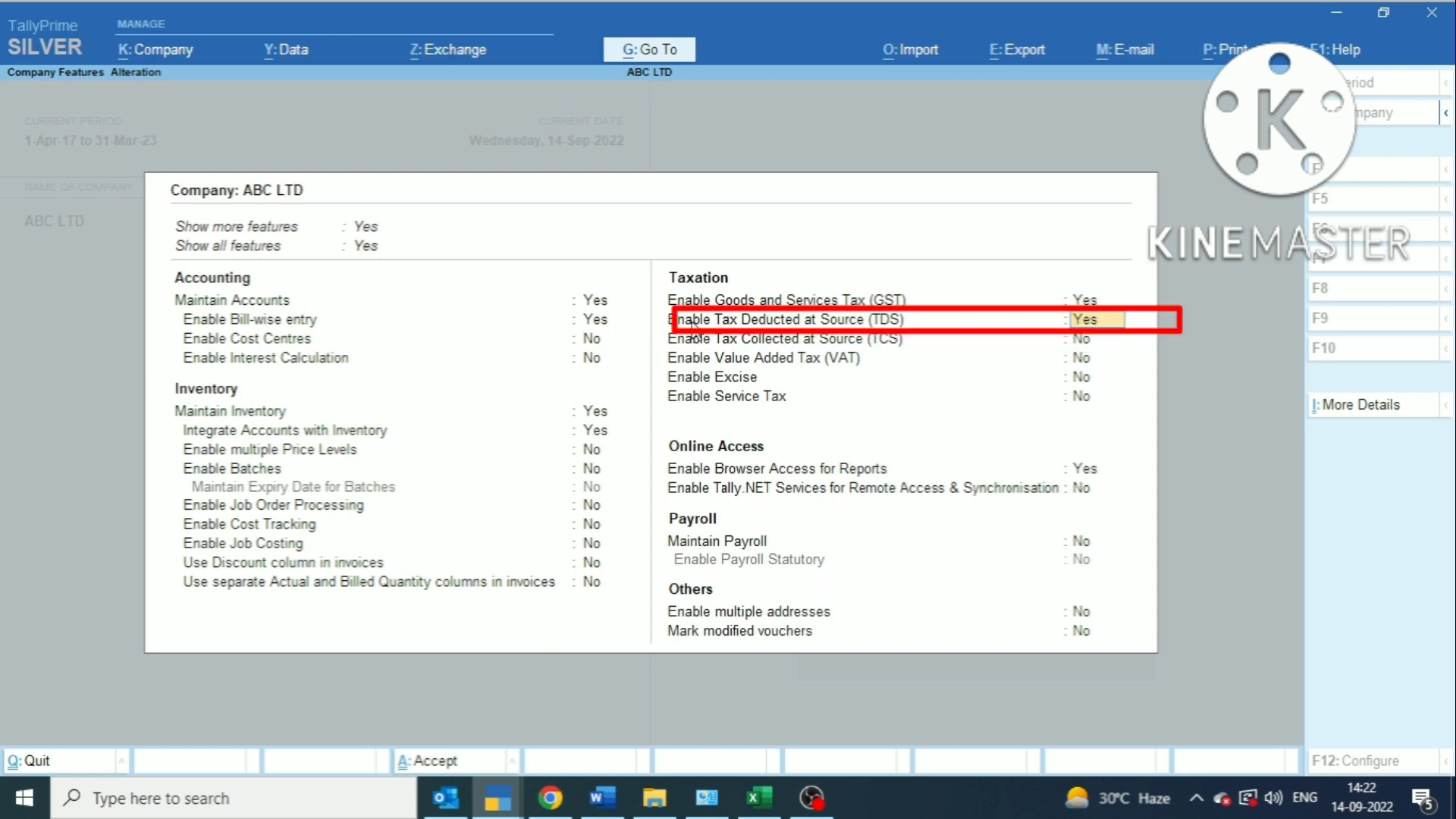
pyautogui.click(1099, 334)
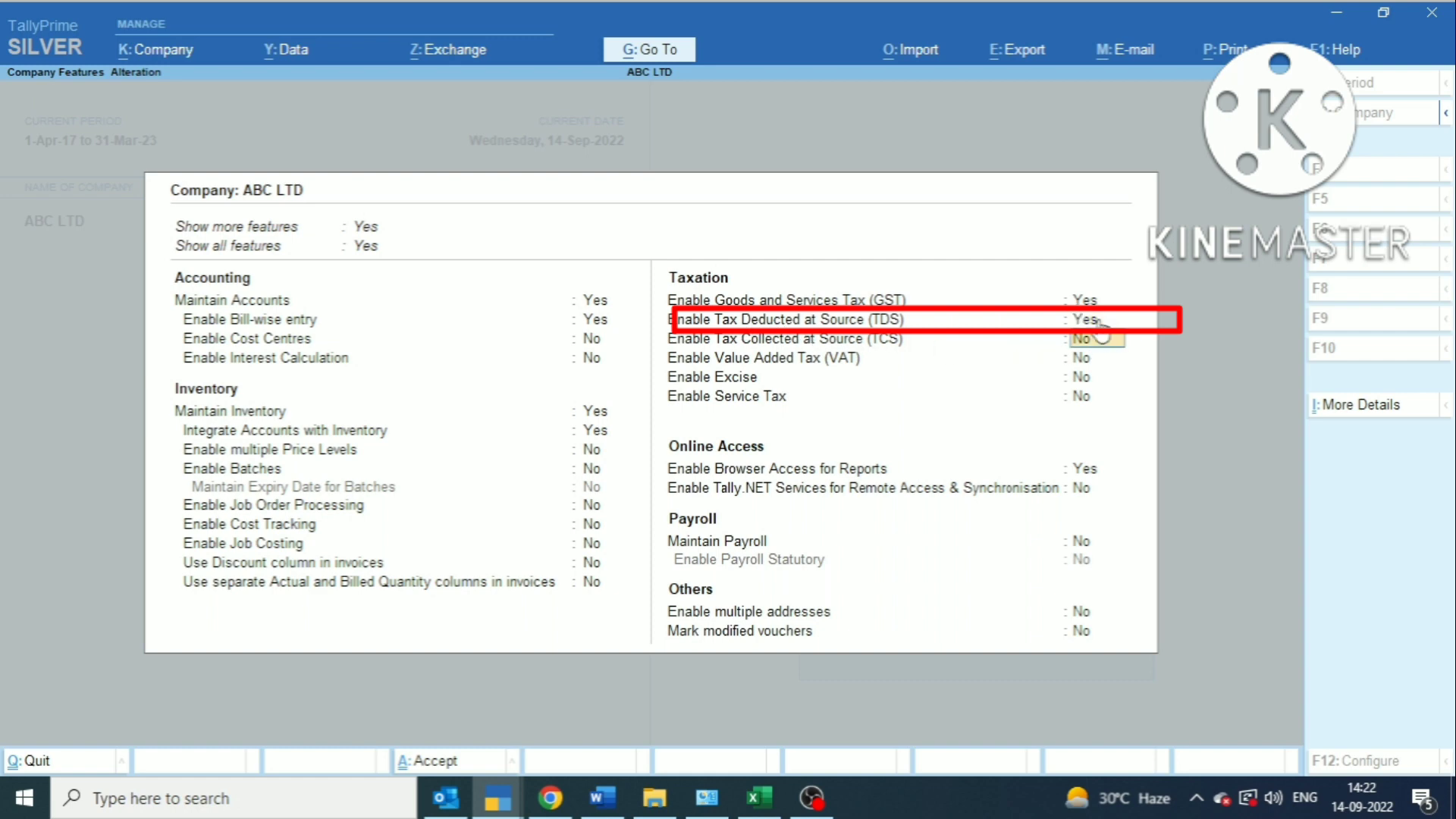
pyautogui.click(1092, 320)
pyautogui.click(1094, 324)
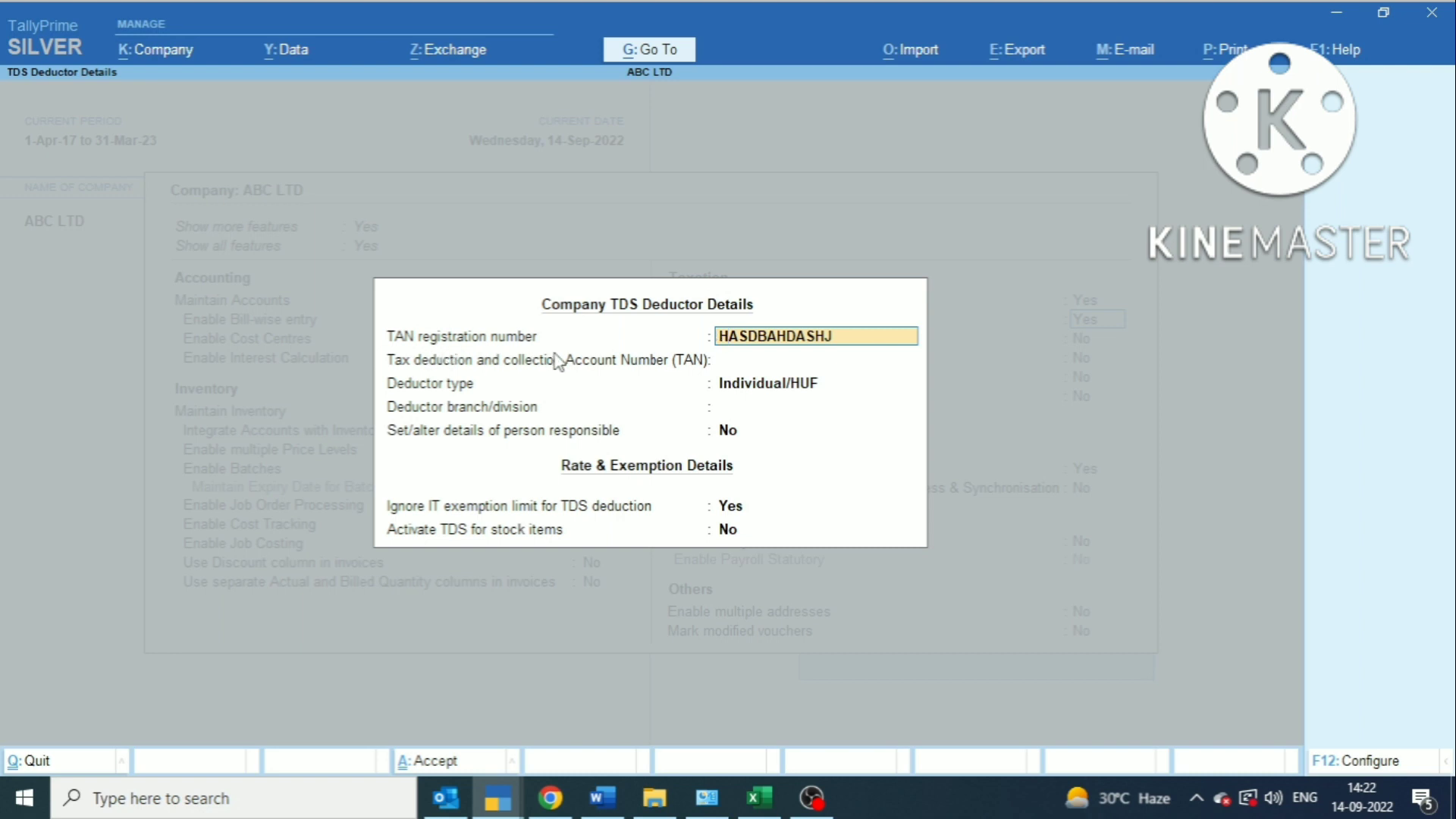
# - Accept the TDS deductor details with deductor type Individual/HUF, IT exemption limit ignored, and TDS for stock items set to No
pyautogui.click(808, 358)
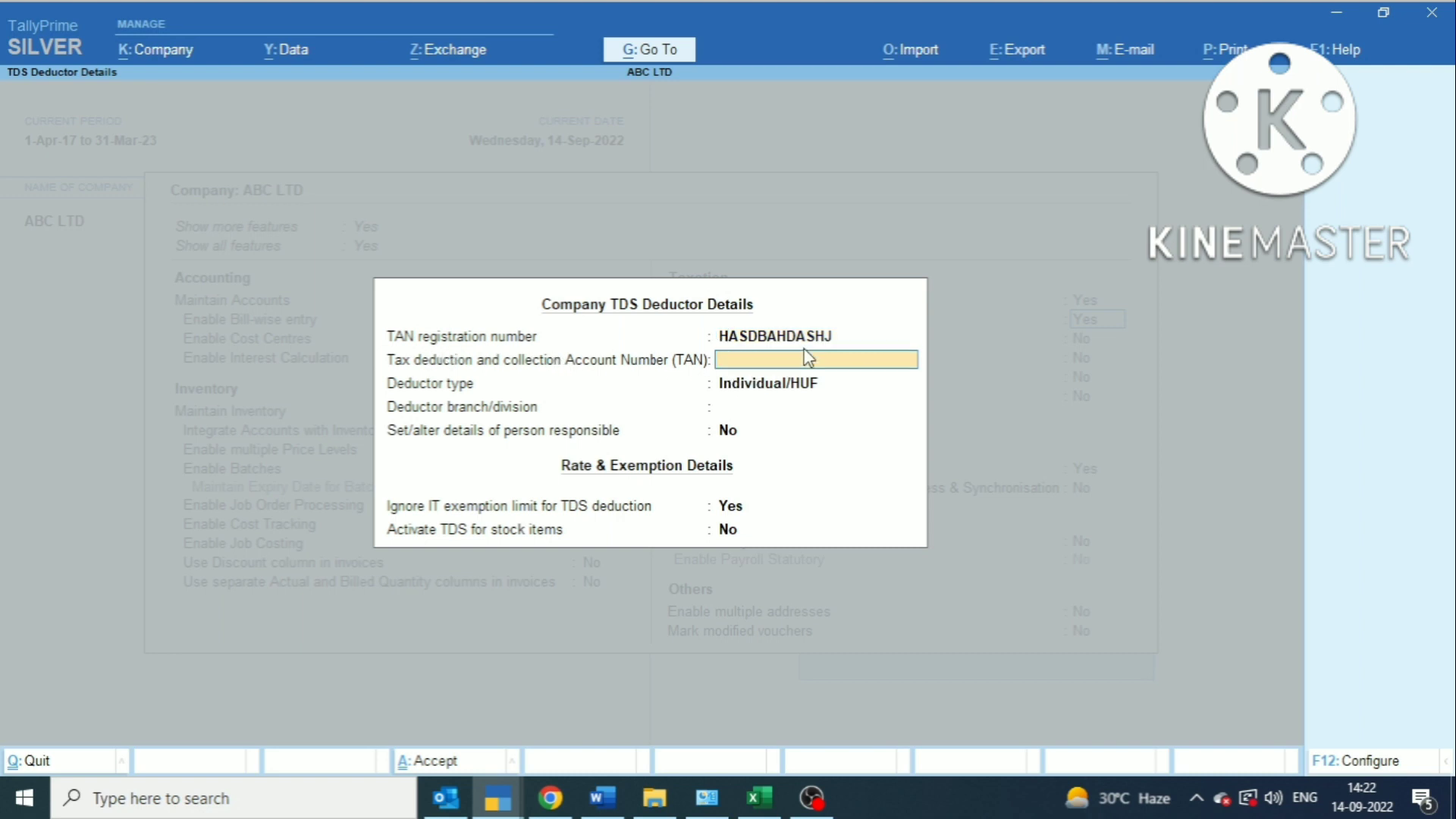
pyautogui.press('Return')
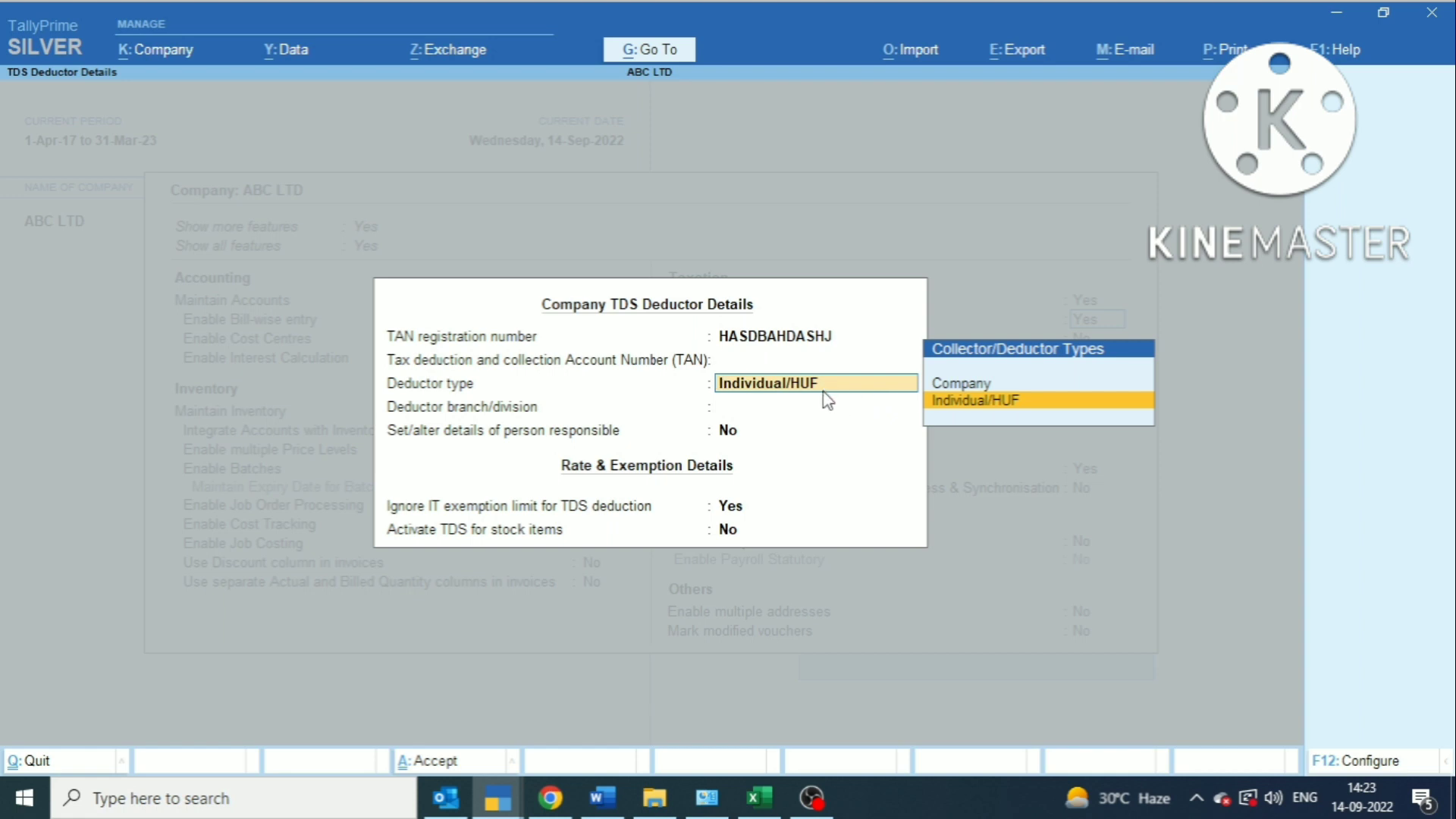
pyautogui.press('Return')
pyautogui.press('Return')
pyautogui.press('Return')
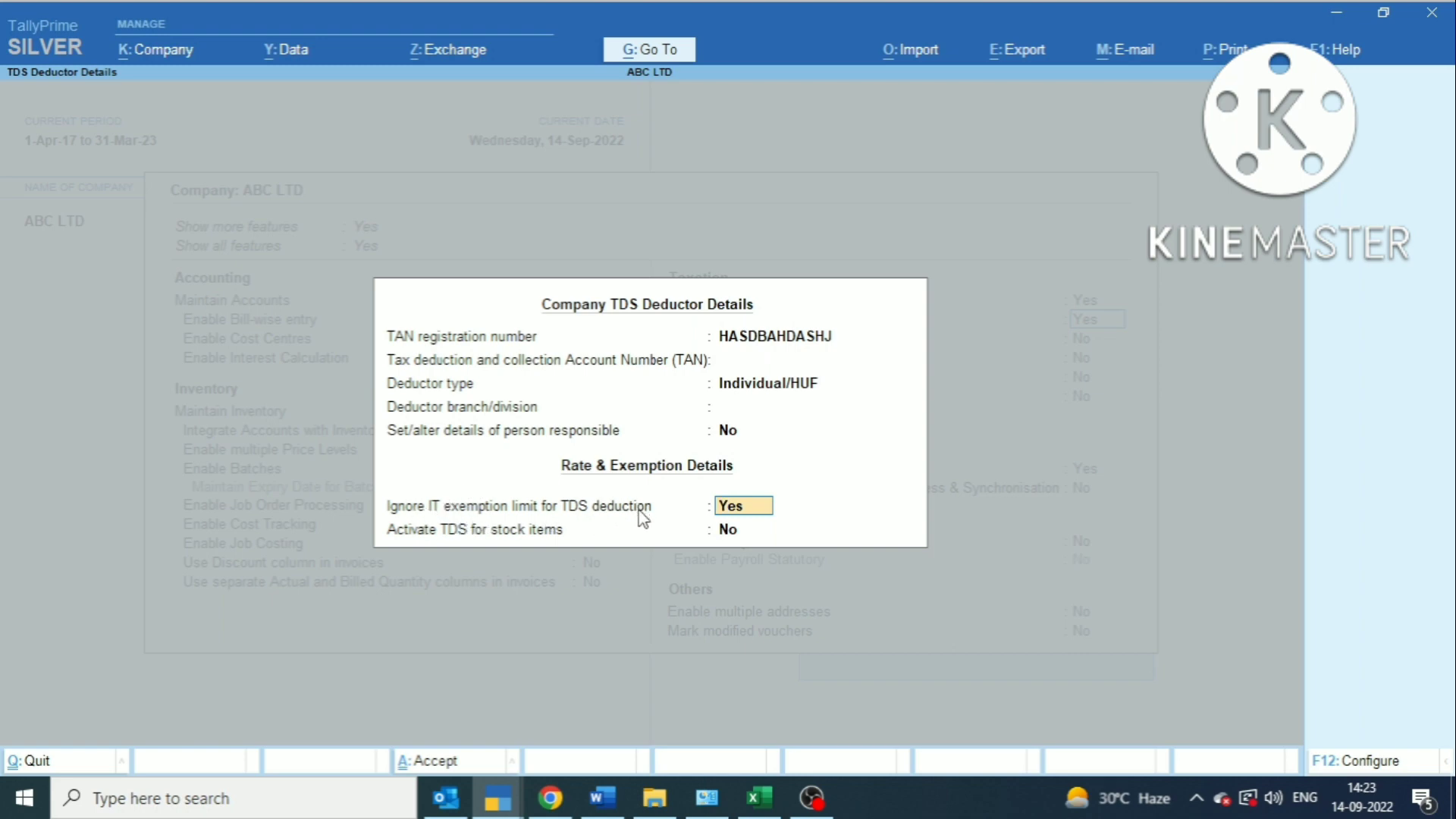
pyautogui.press('Return')
pyautogui.press('Return')
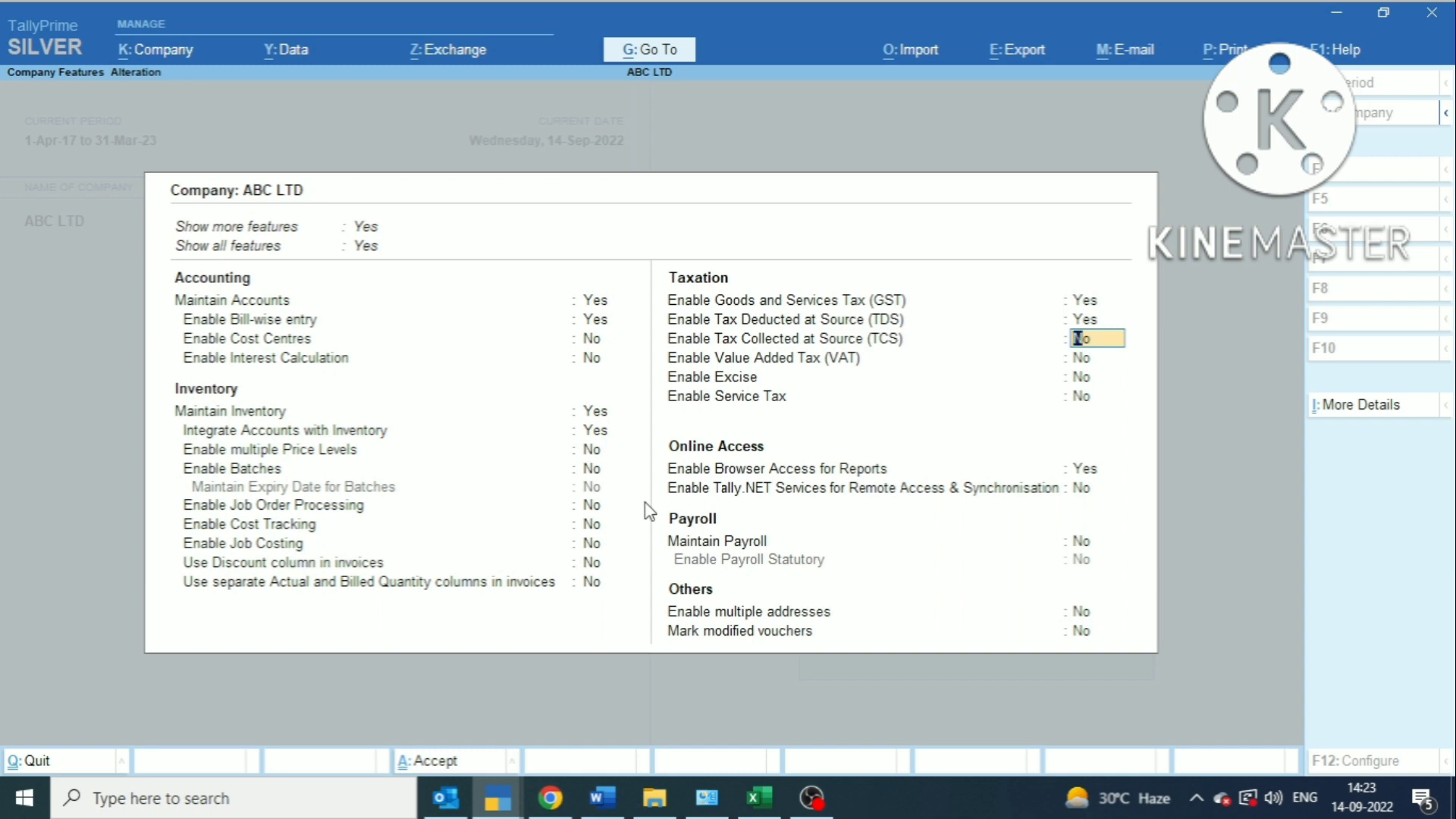
# - Accept the remaining company features, from TCS through modified-voucher marking, and save the feature settings
pyautogui.press('Return')
pyautogui.press('Return')
pyautogui.press('Return')
pyautogui.press('Return')
pyautogui.press('Return')
pyautogui.press('Return')
pyautogui.press('Return')
pyautogui.press('Return')
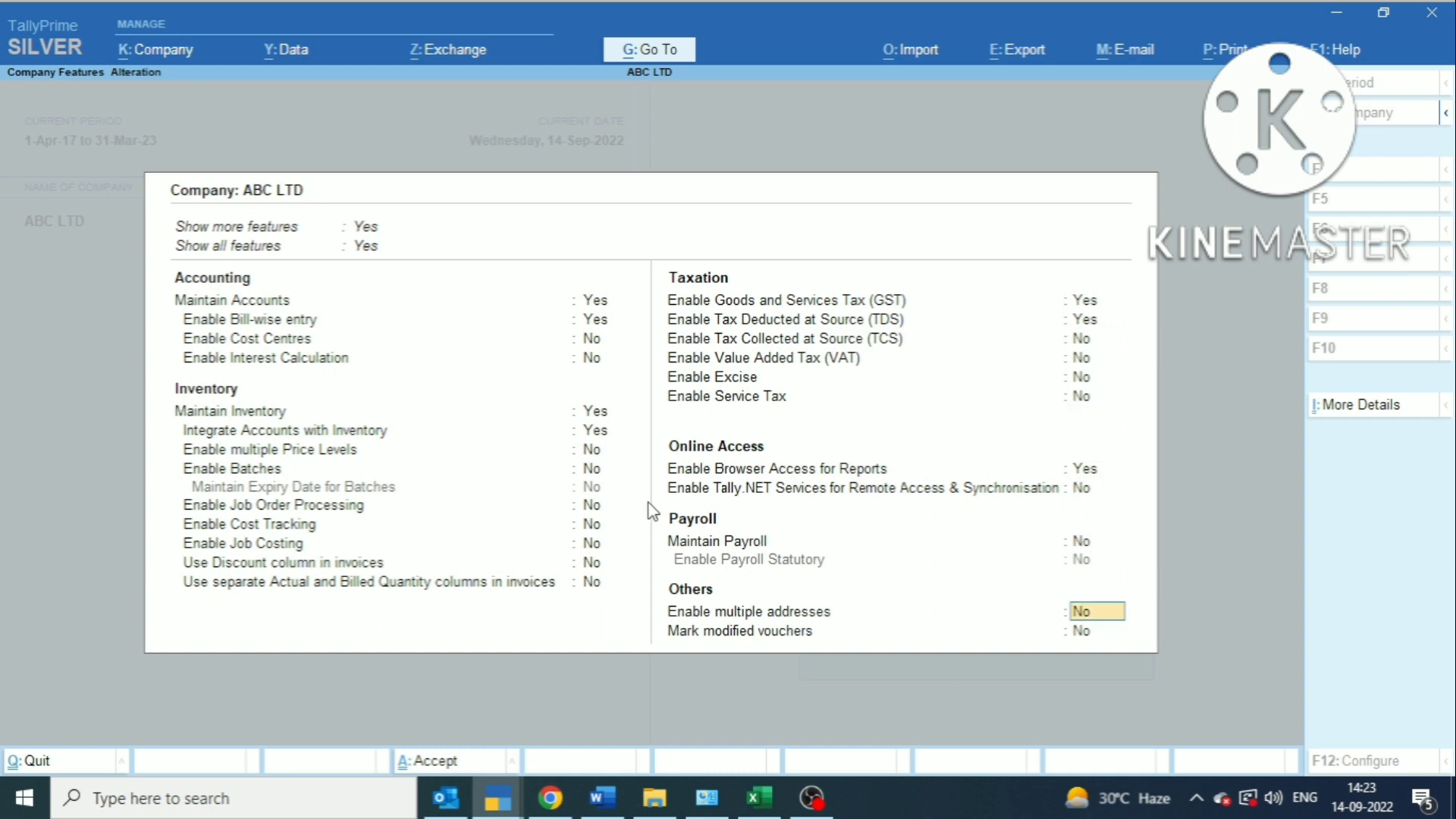
pyautogui.press('Return')
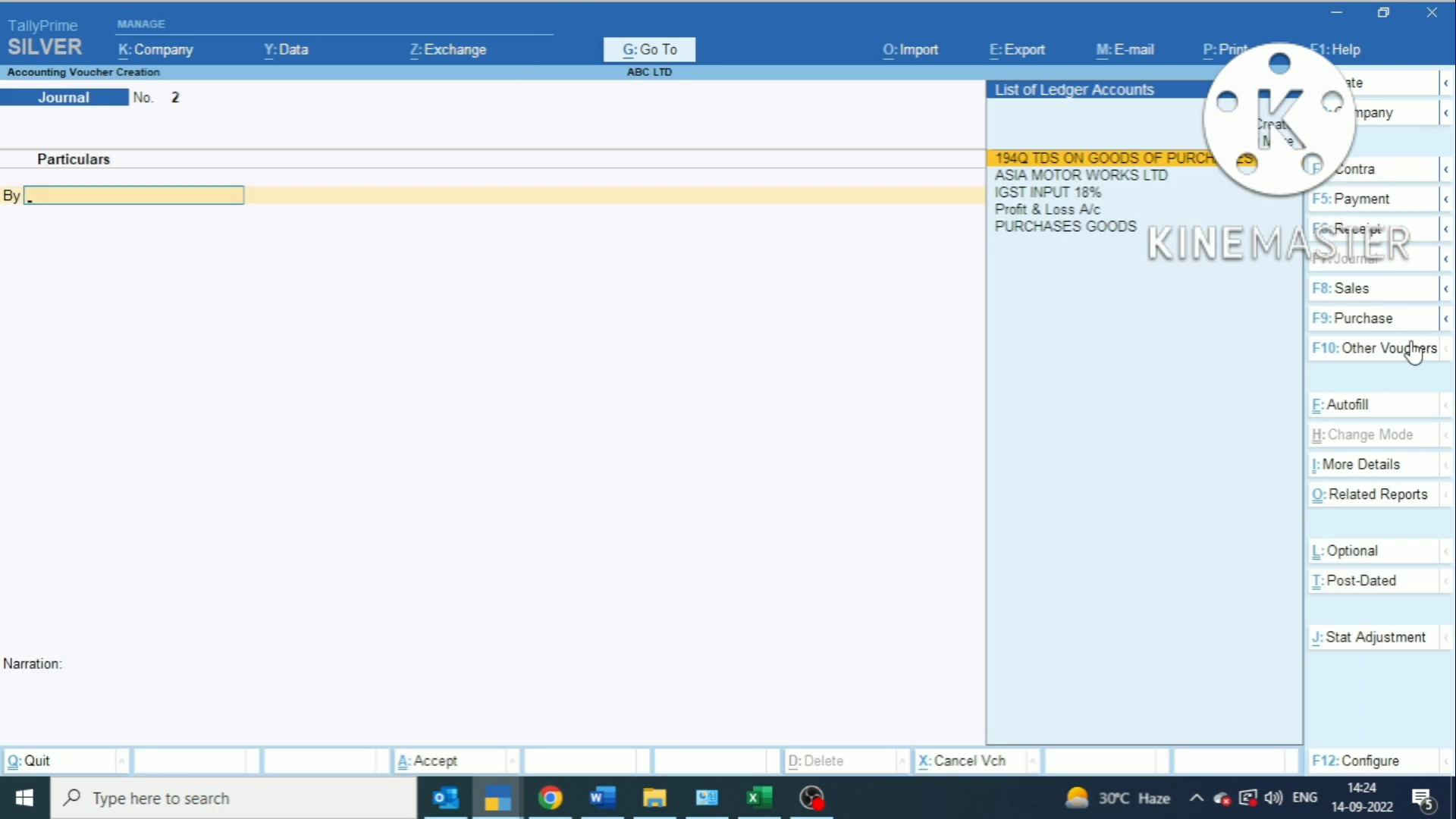
# - Start a Purchase voucher, check the date on the Word invoice, and set the voucher date to 14.9.22
pyautogui.click(1378, 320)
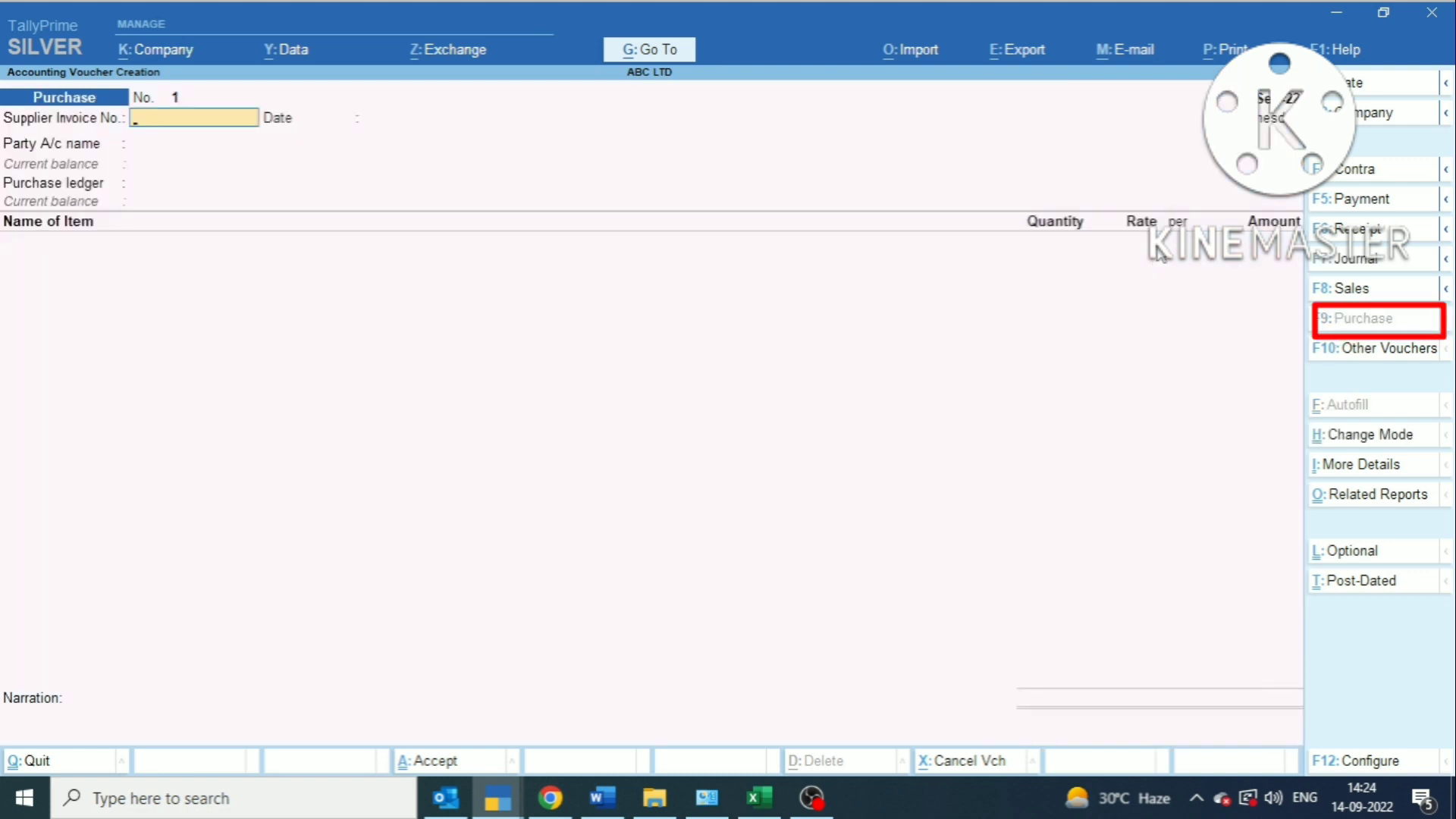
pyautogui.press('ctrl')
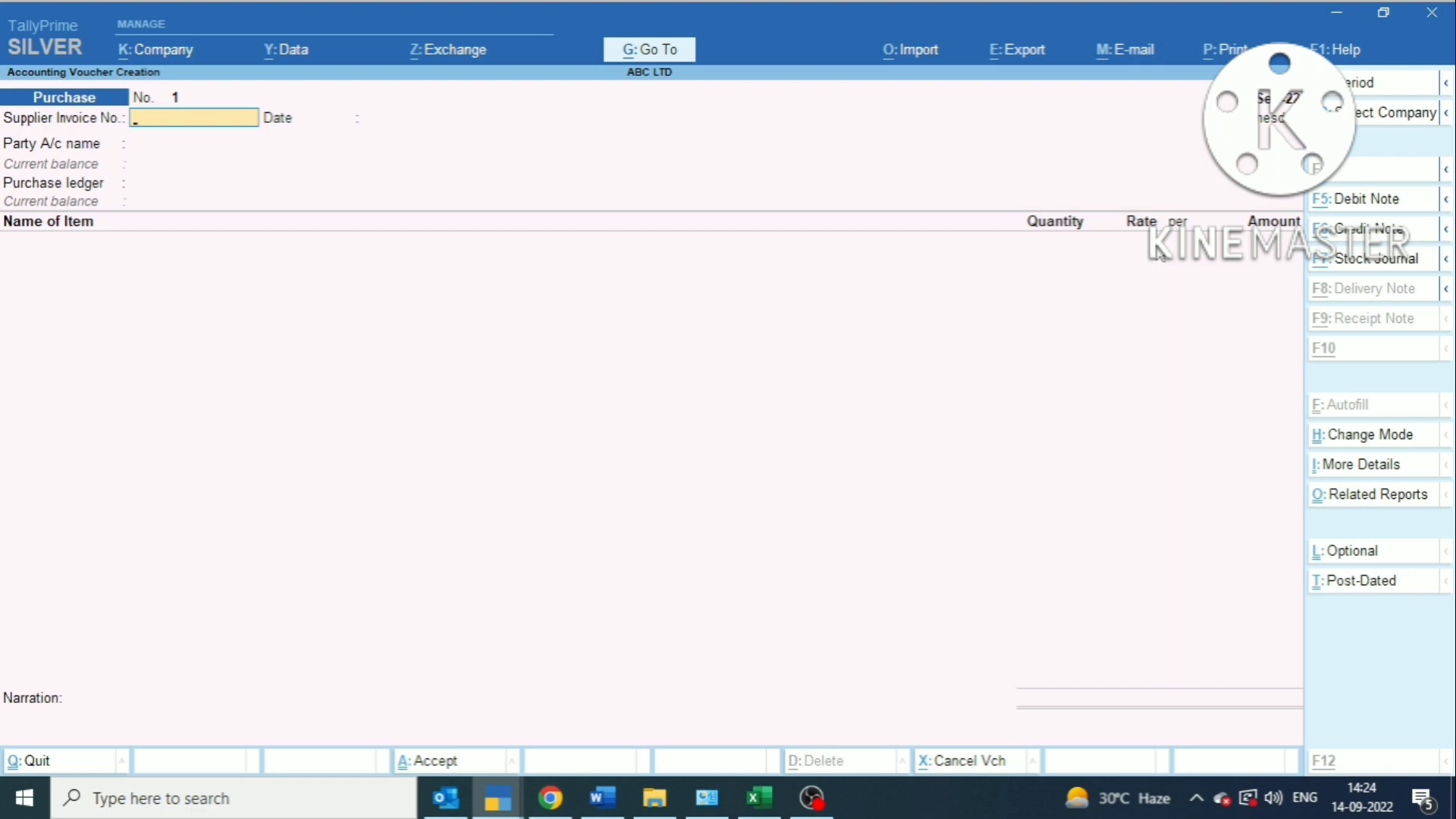
pyautogui.hotkey('alt', 'Tab')
pyautogui.scroll(1, 847, 515)
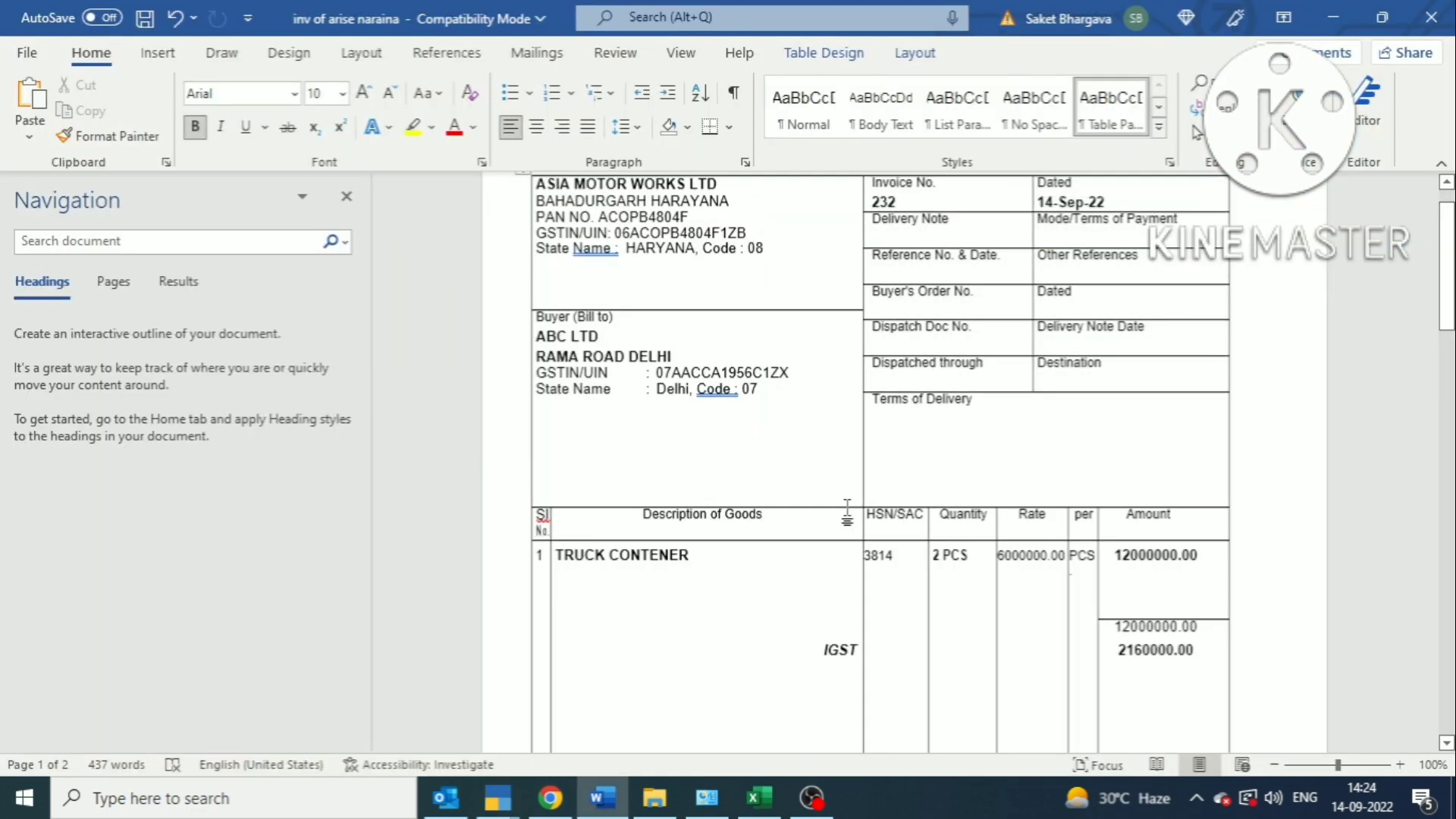
pyautogui.scroll(3, 847, 516)
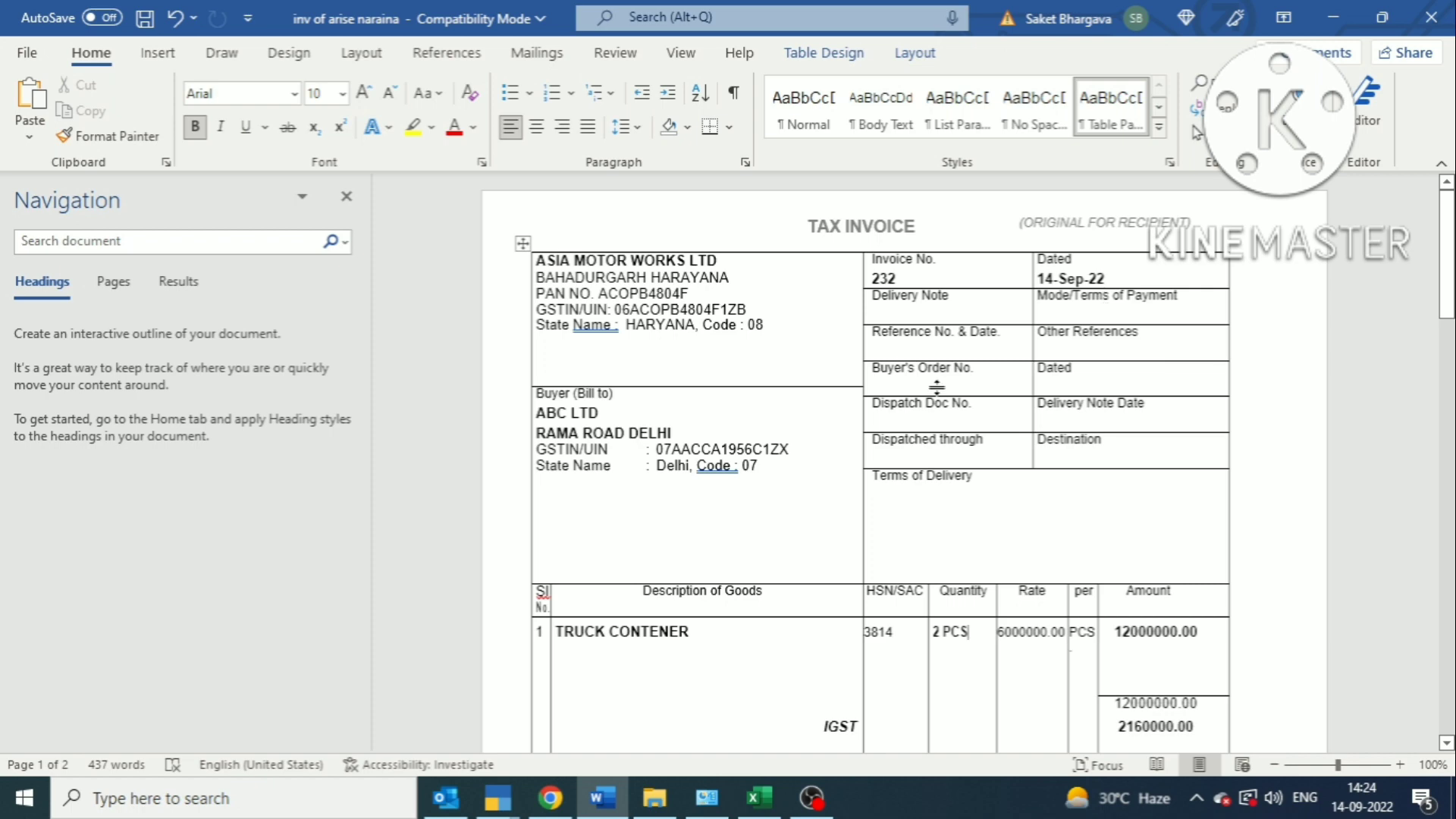
pyautogui.hotkey('alt', 'Tab')
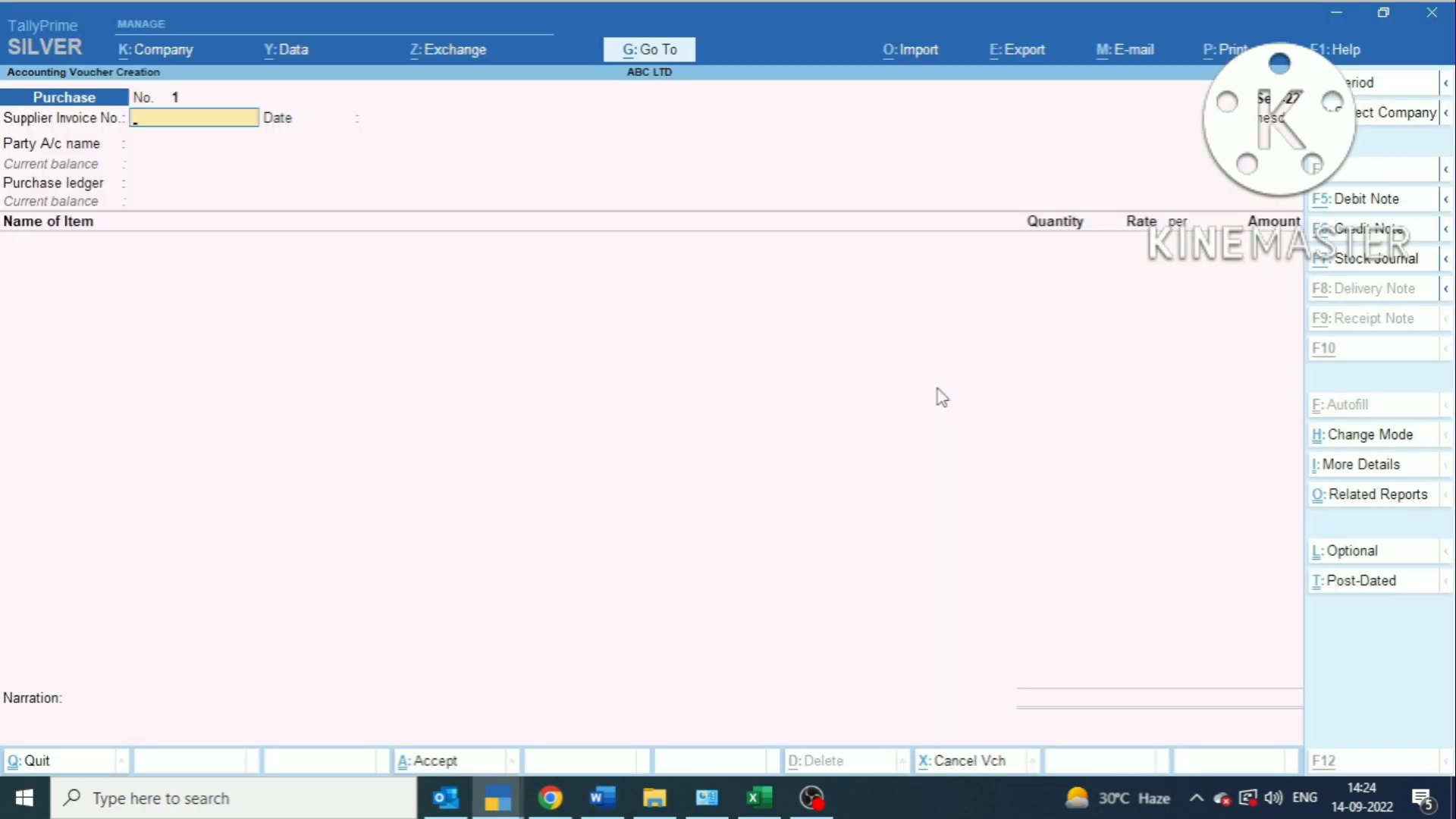
pyautogui.hotkey('alt', 'Tab')
pyautogui.hotkey('alt', 'Tab')
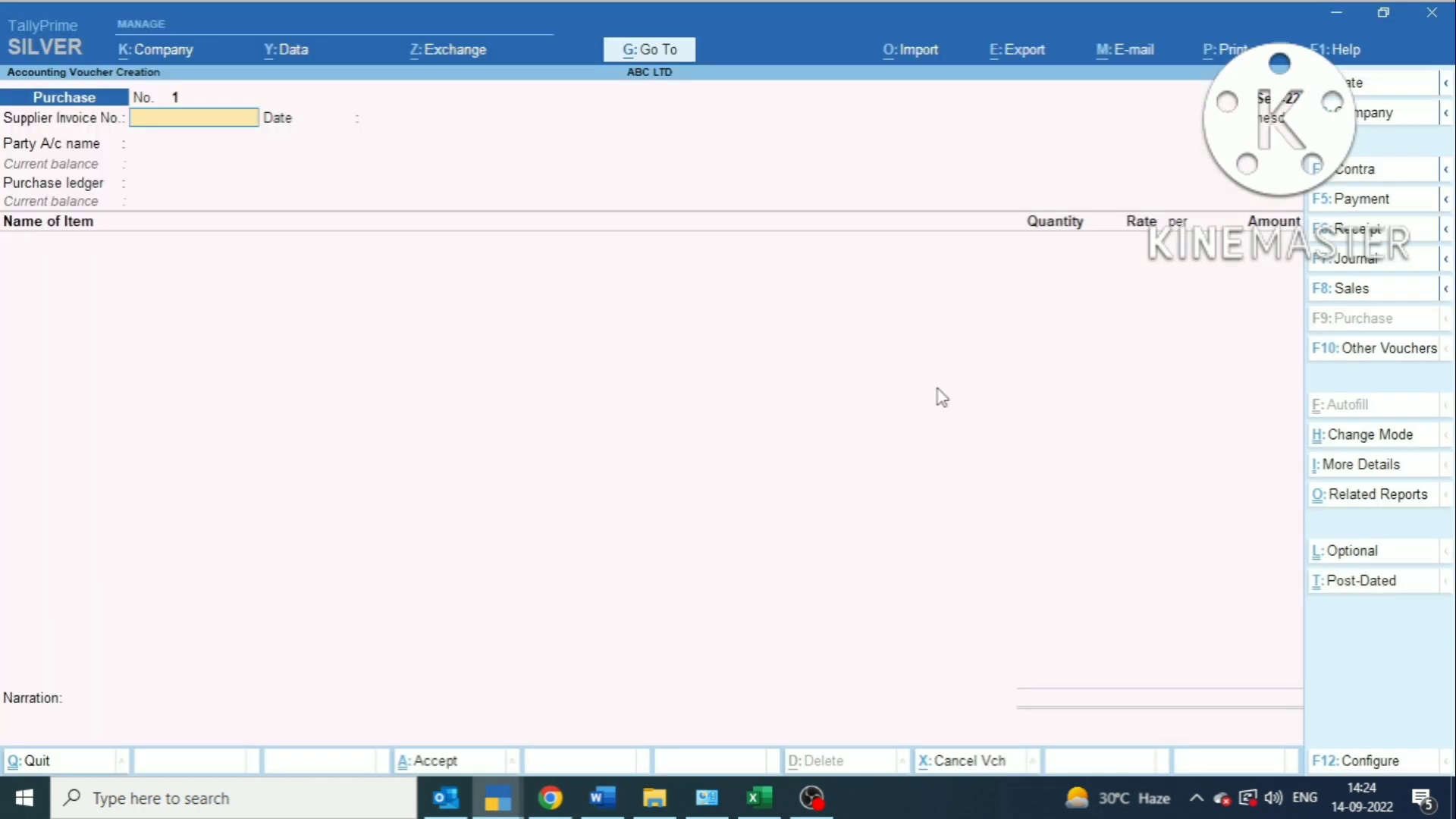
pyautogui.press('F2')
pyautogui.write('14.9.22')
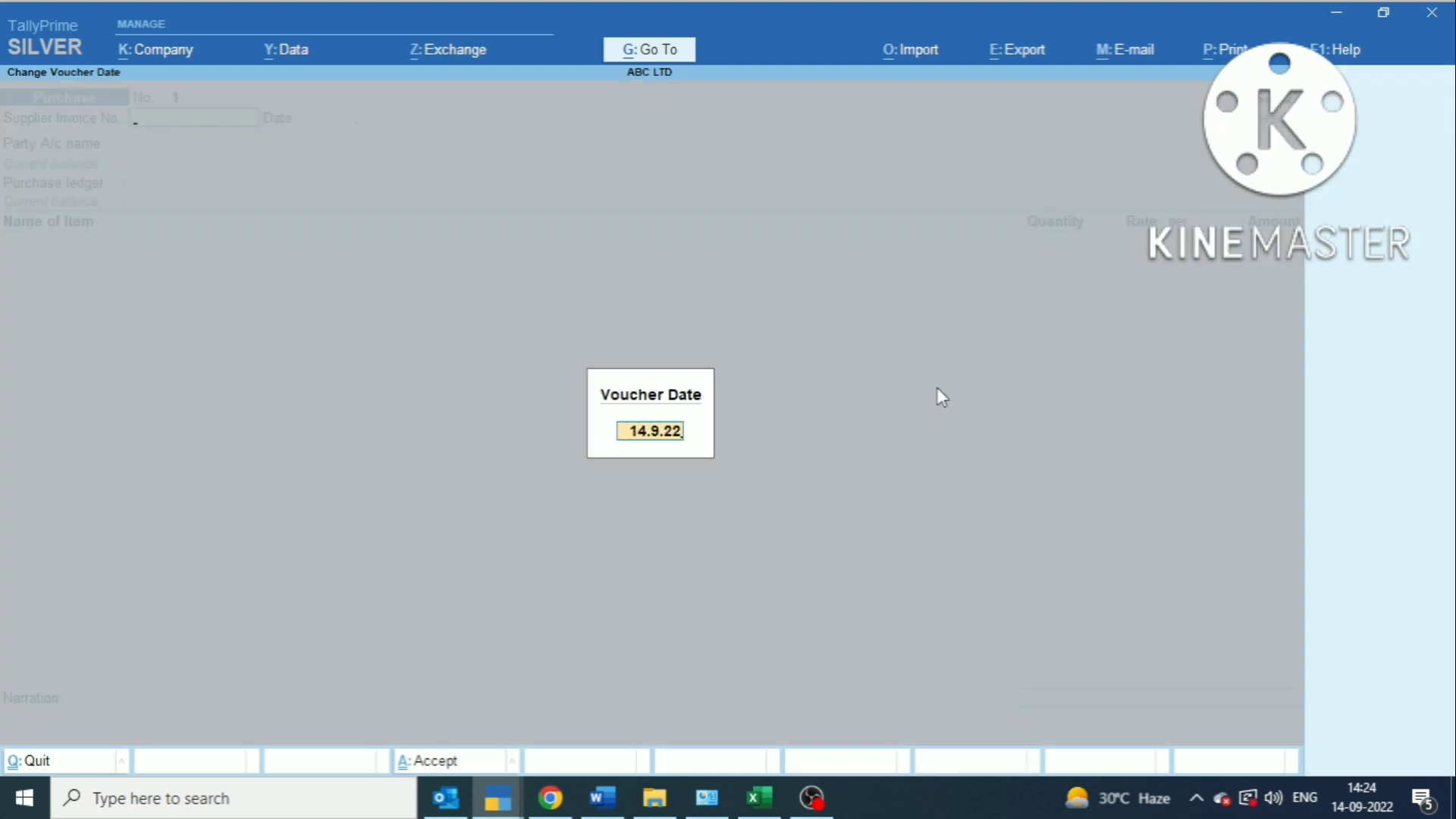
pyautogui.press('Return')
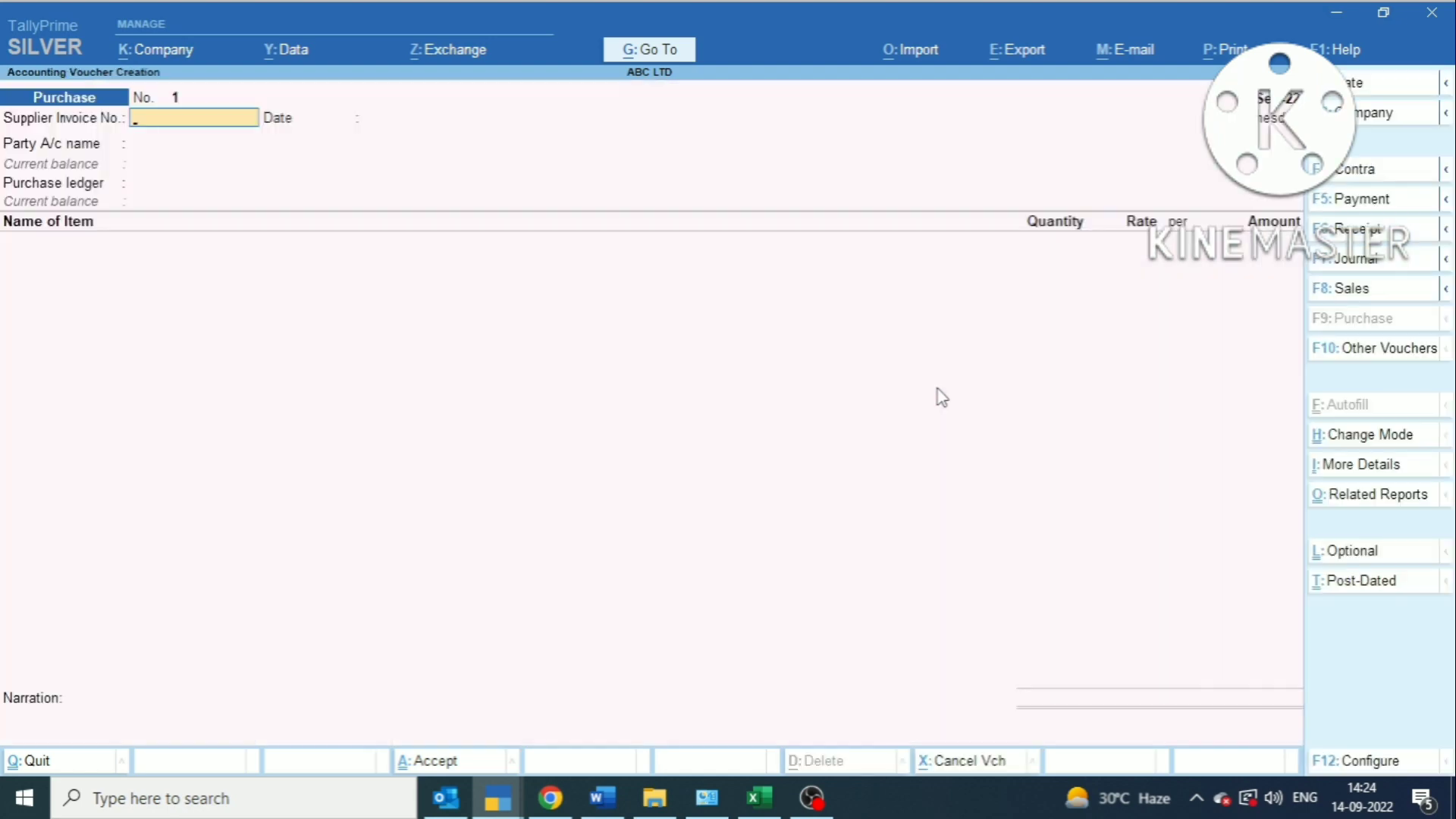
# - Enter supplier invoice number 232 with date 14-Sep-22 from the Word invoice, and check the supplier's name there
pyautogui.hotkey('alt', 'Tab')
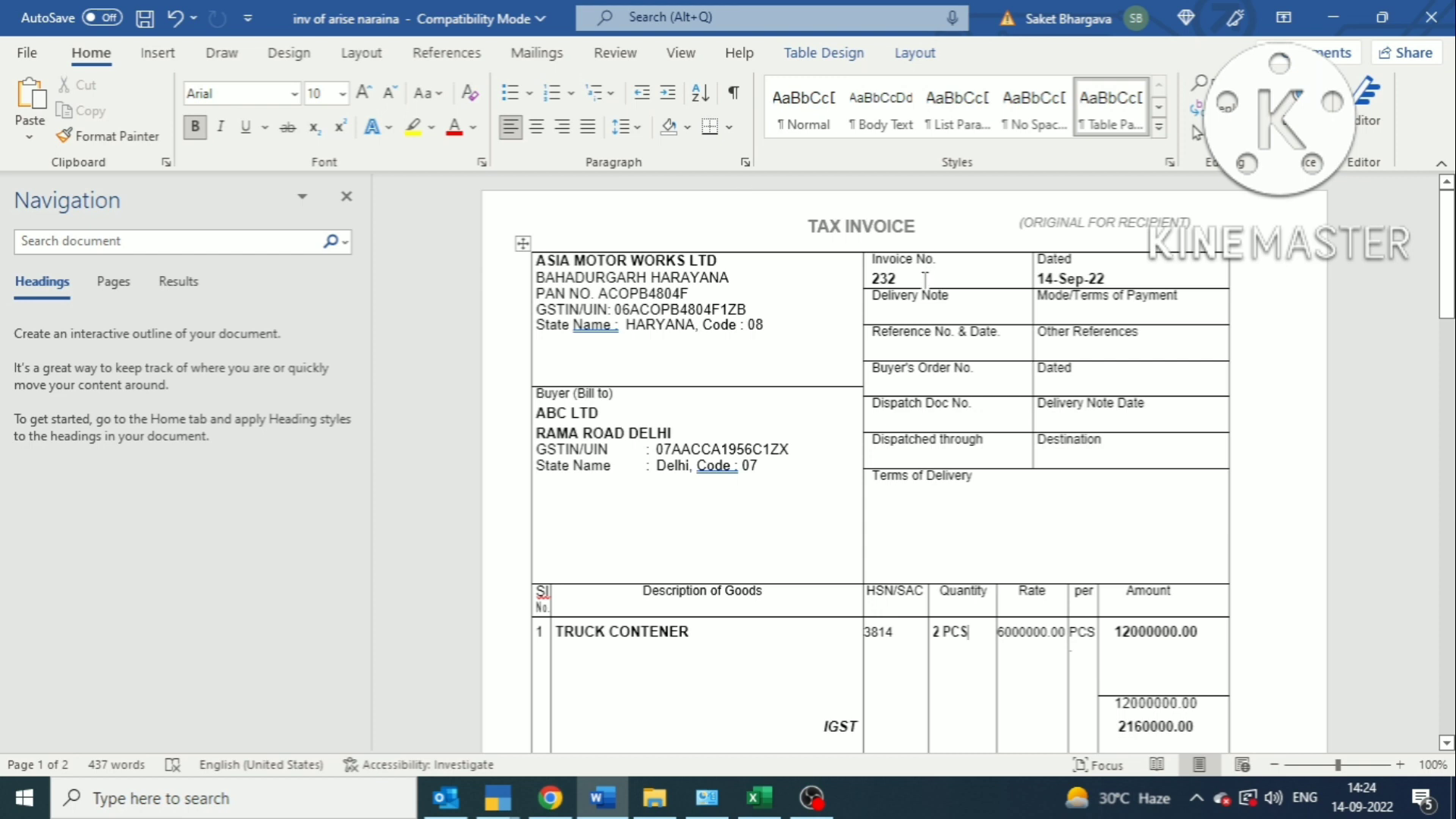
pyautogui.doubleClick(902, 279)
pyautogui.hotkey('alt', 'Tab')
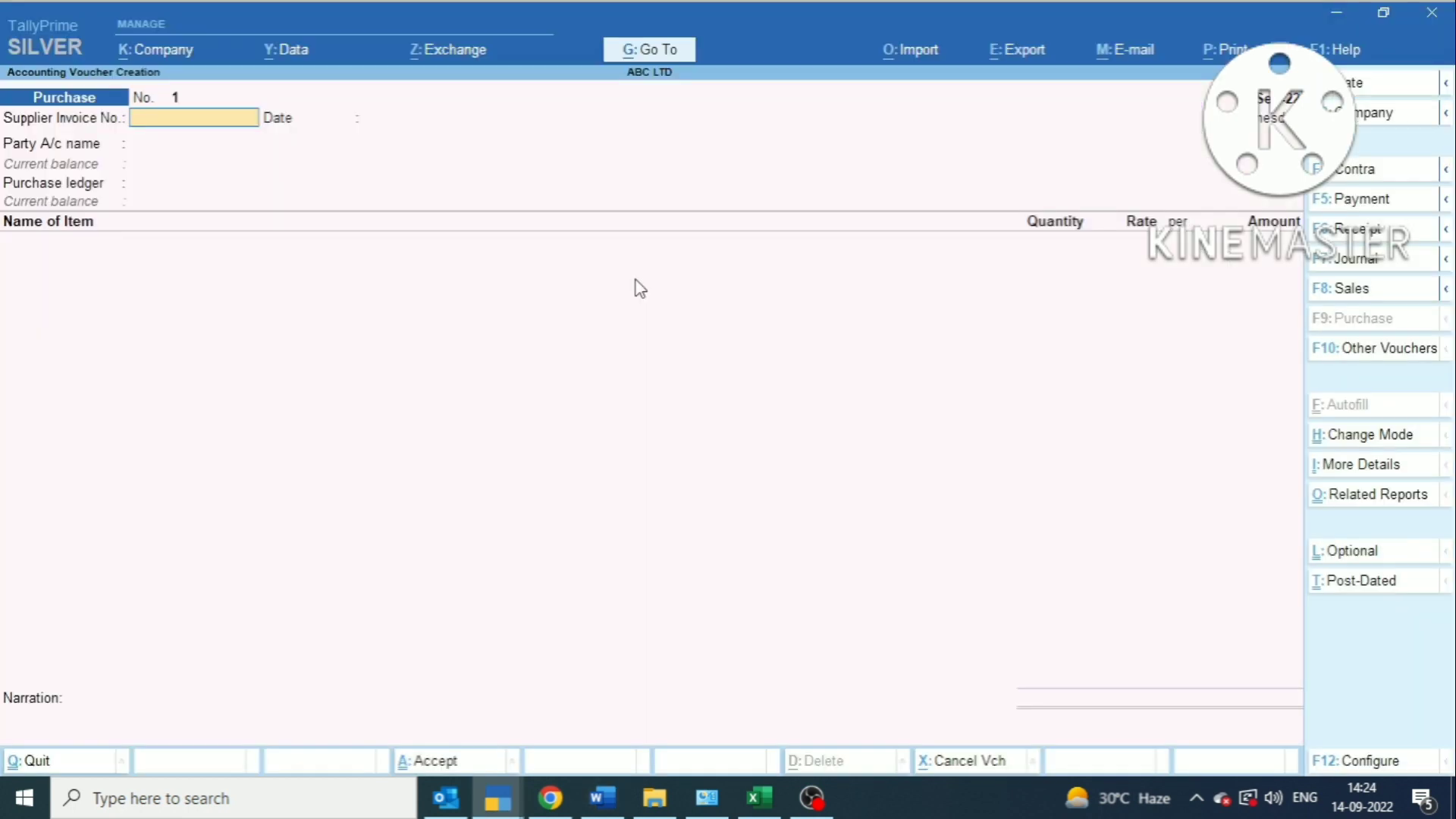
pyautogui.write('232')
pyautogui.press('Return')
pyautogui.press('Return')
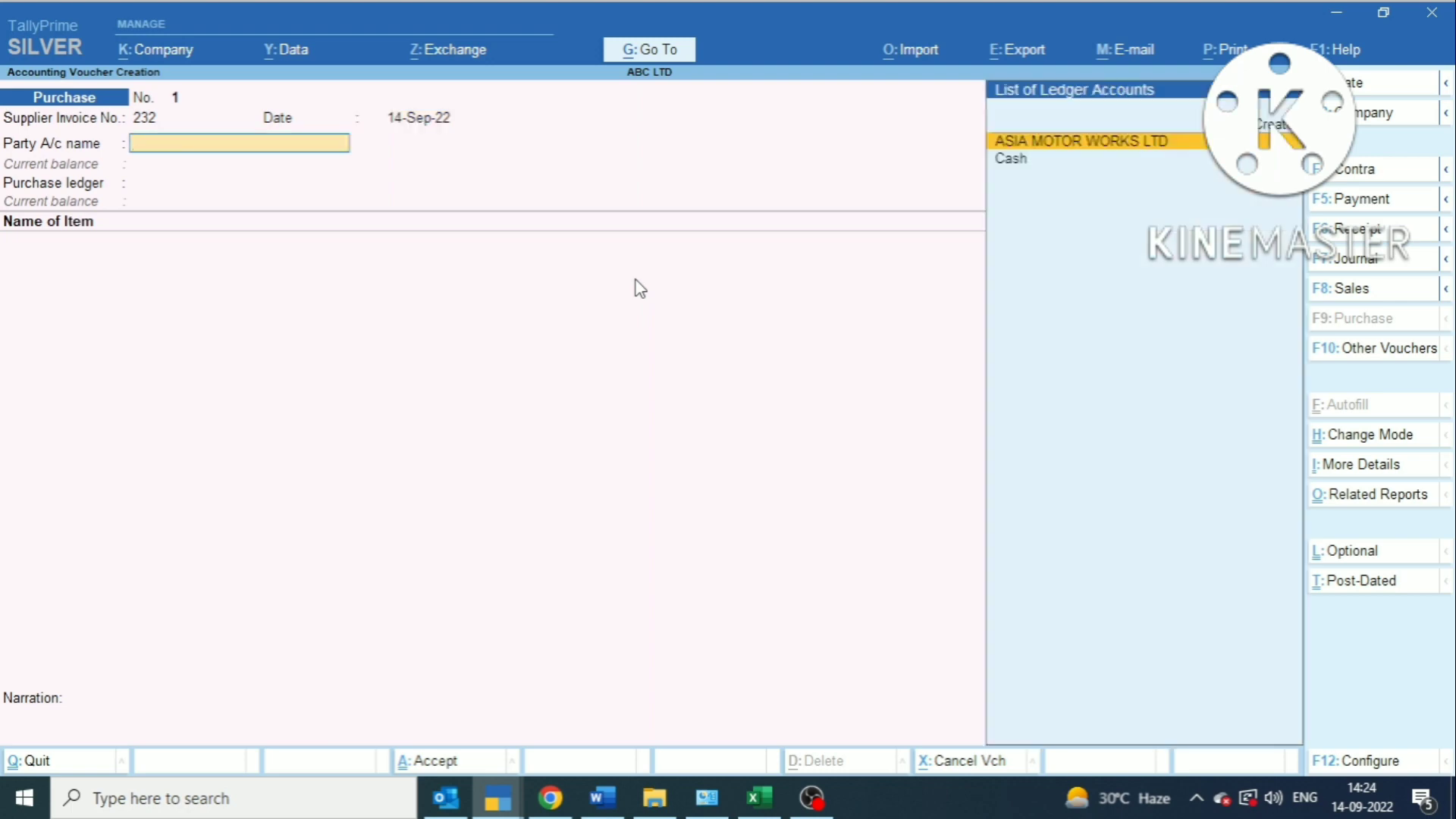
pyautogui.hotkey('alt', 'Tab')
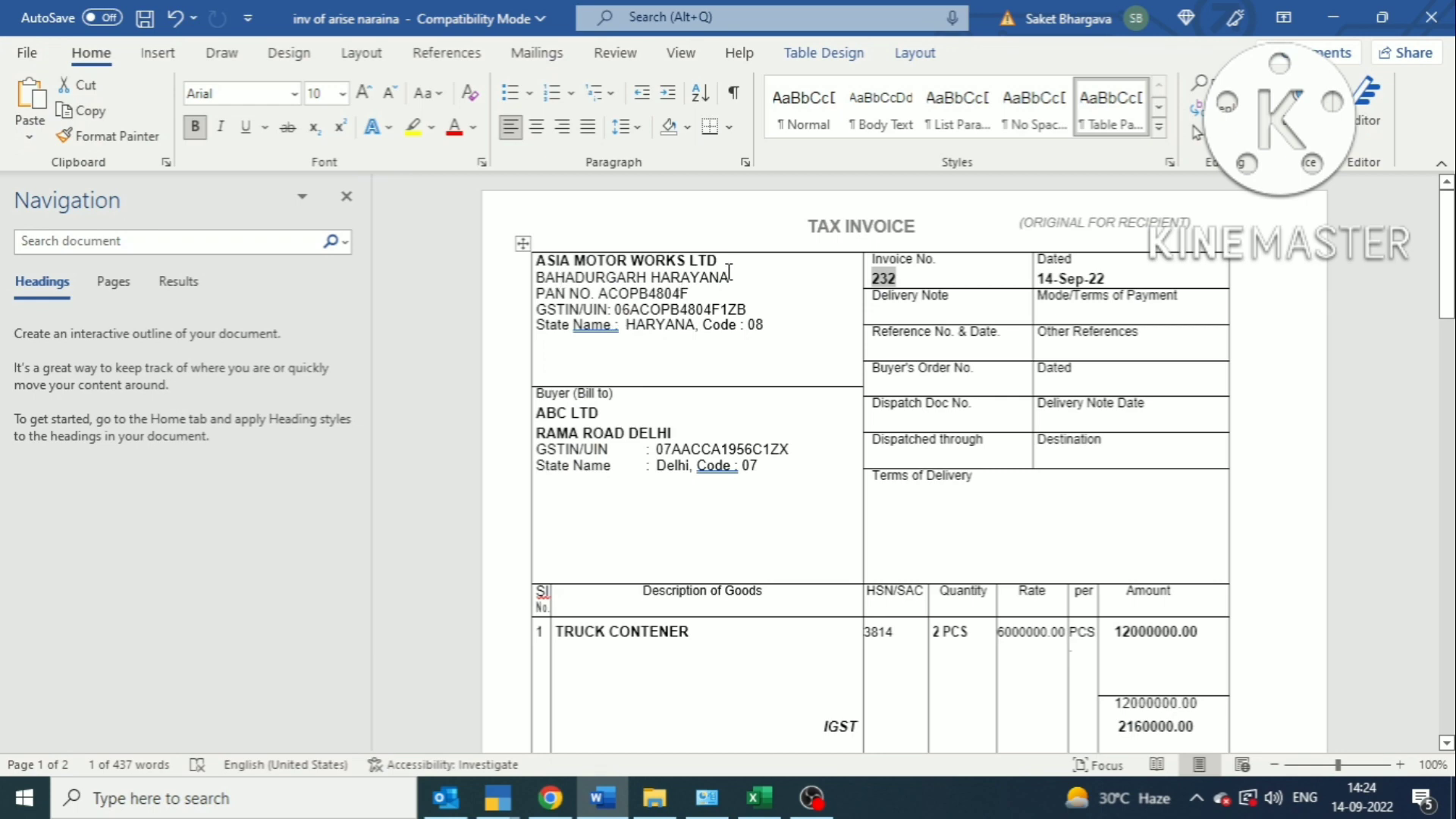
pyautogui.hotkey('alt', 'Tab')
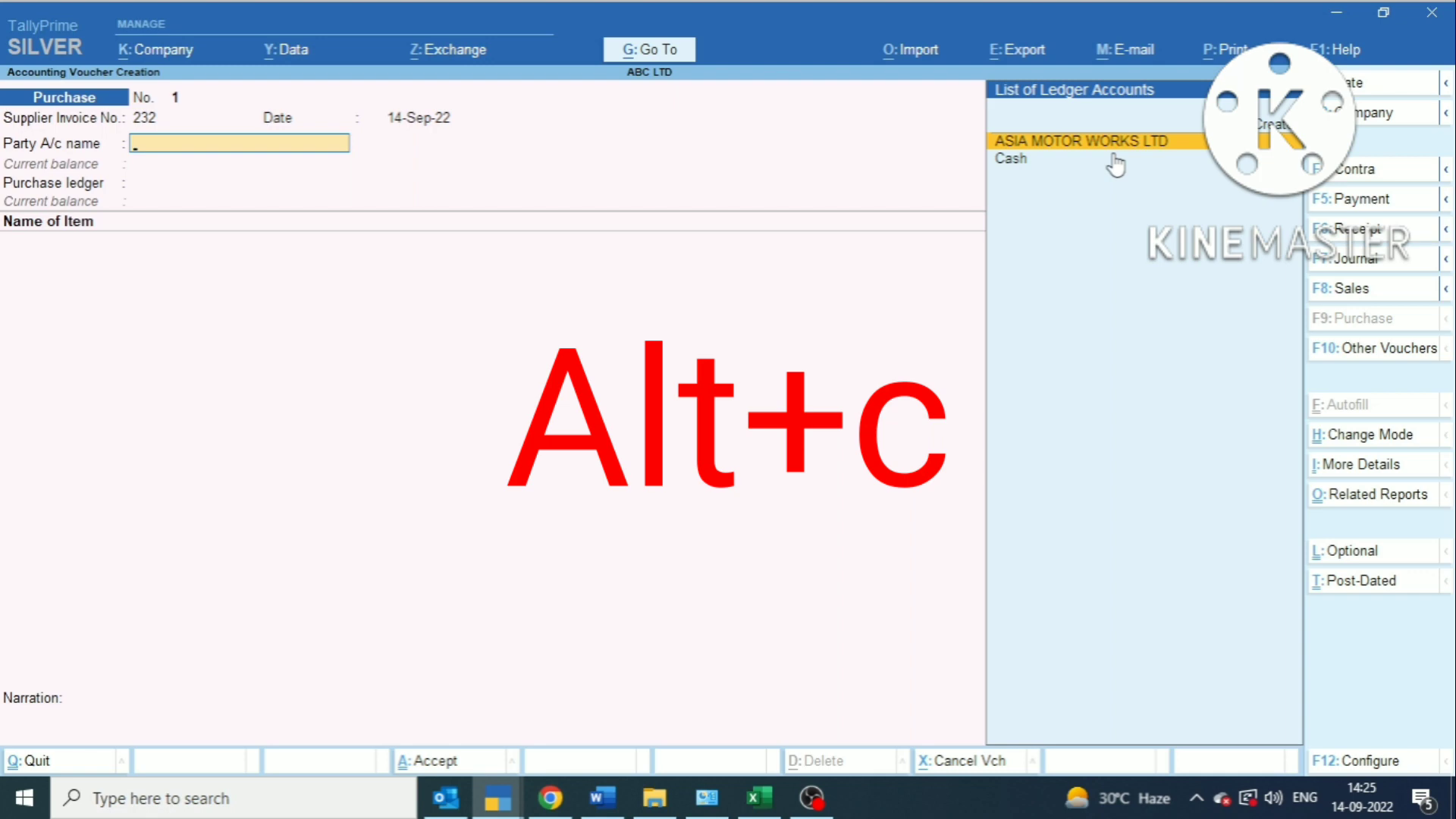
pyautogui.hotkey('alt', 'c')
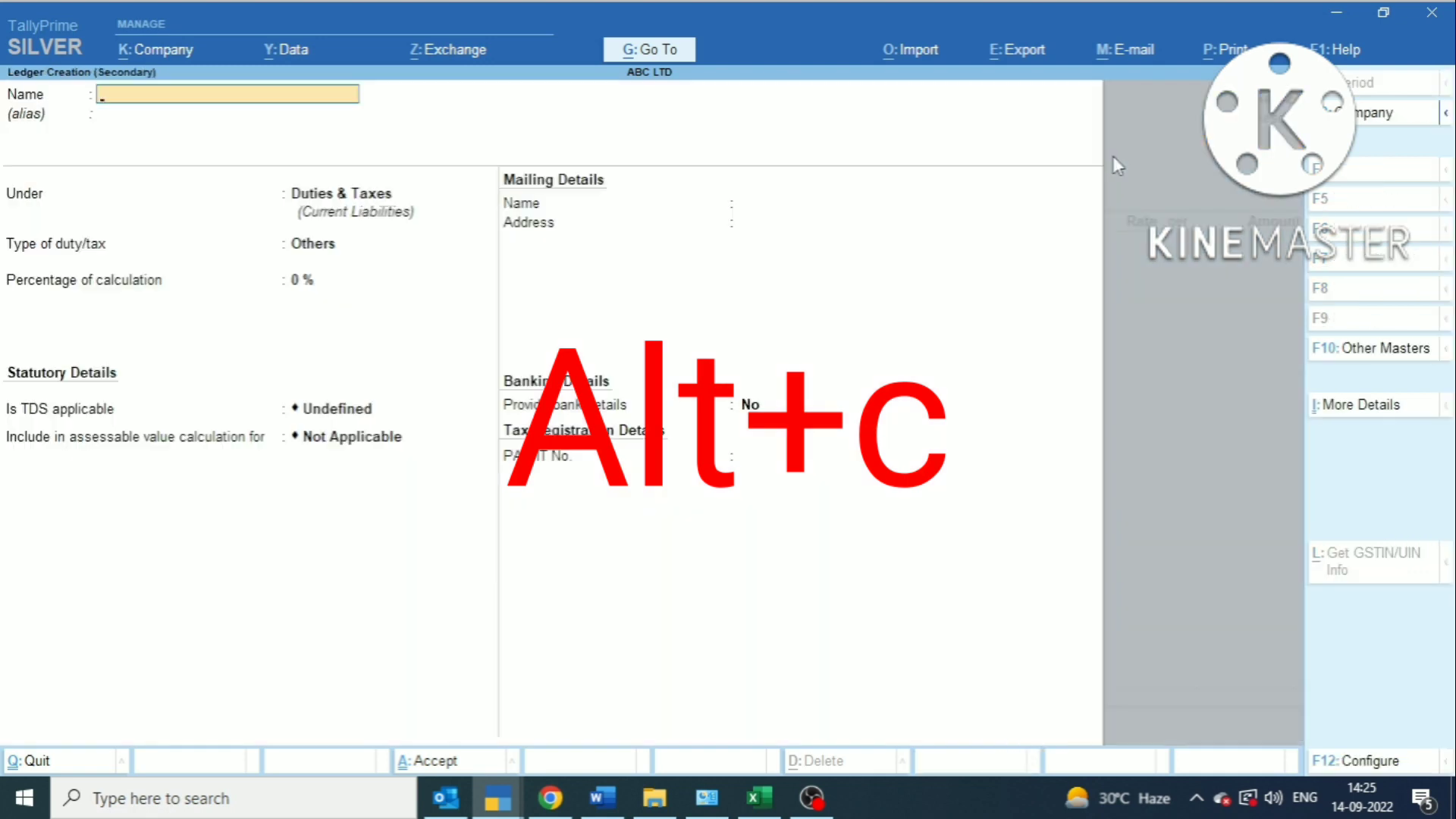
pyautogui.press('Escape')
pyautogui.press('y')
# - Choose ASIA MOTOR WORKS LTD as the party account of the purchase voucher and open its ledger for alteration
pyautogui.press('Return')
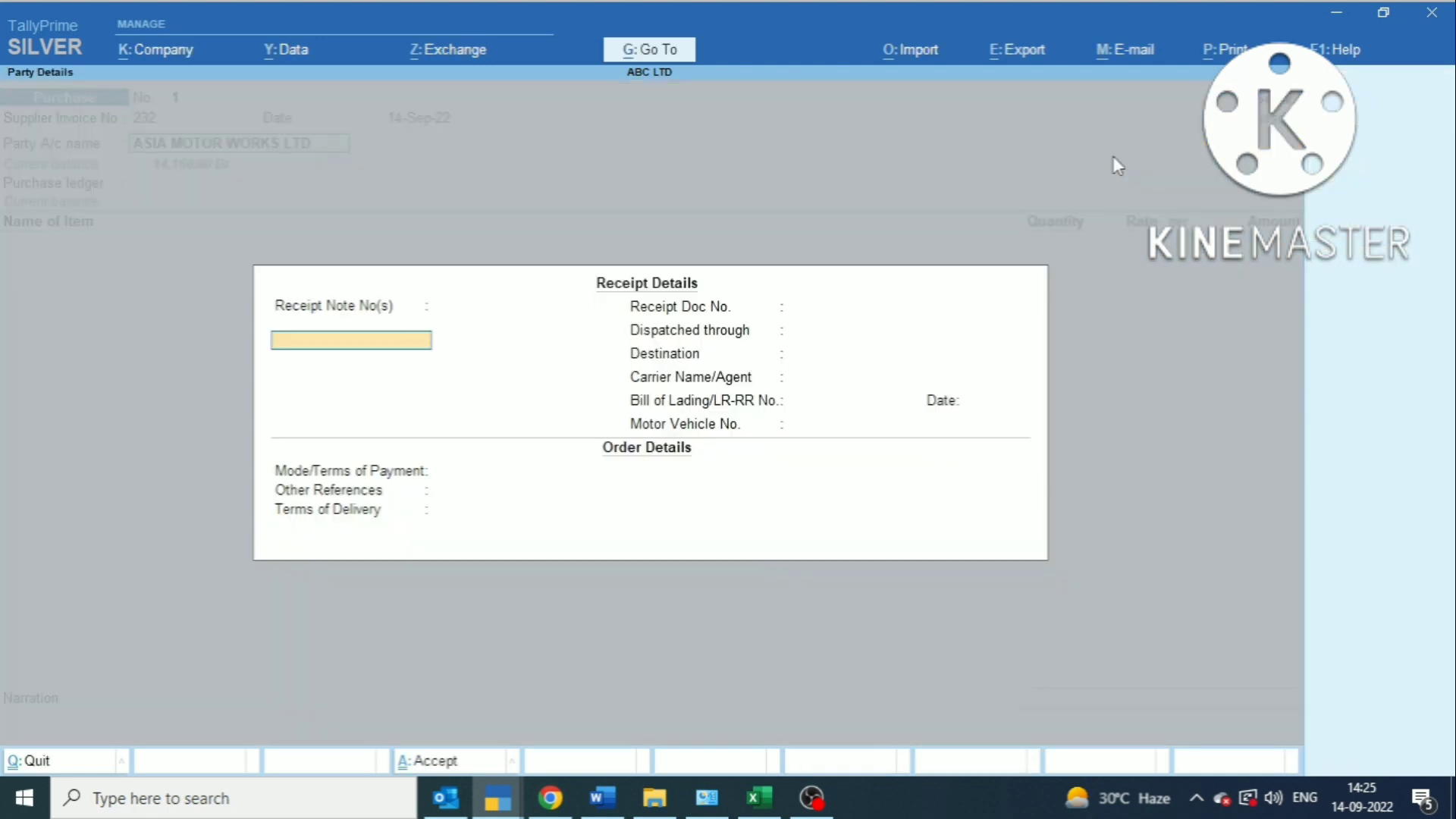
pyautogui.press('Escape')
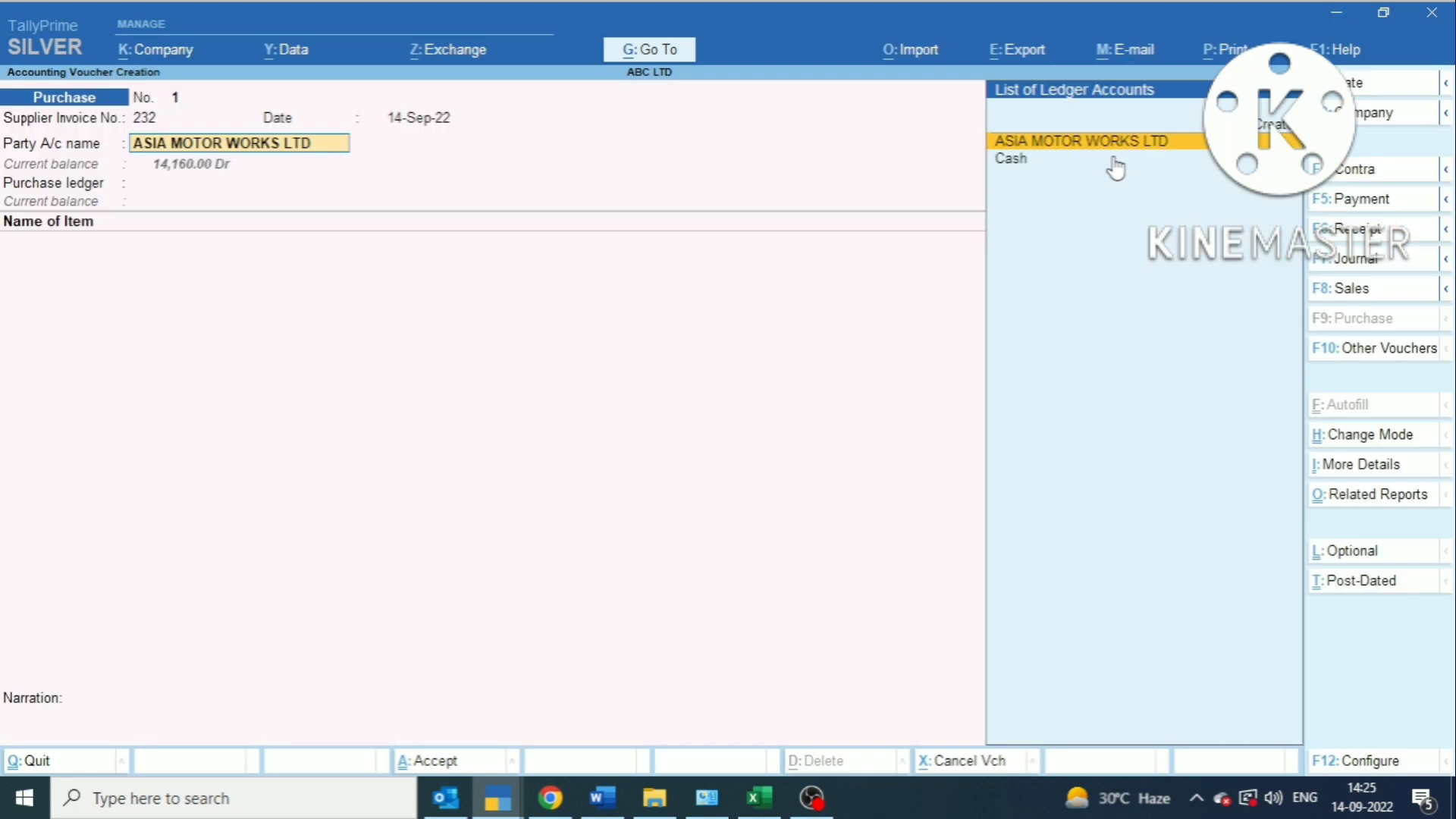
pyautogui.hotkey('ctrl', 'Return')
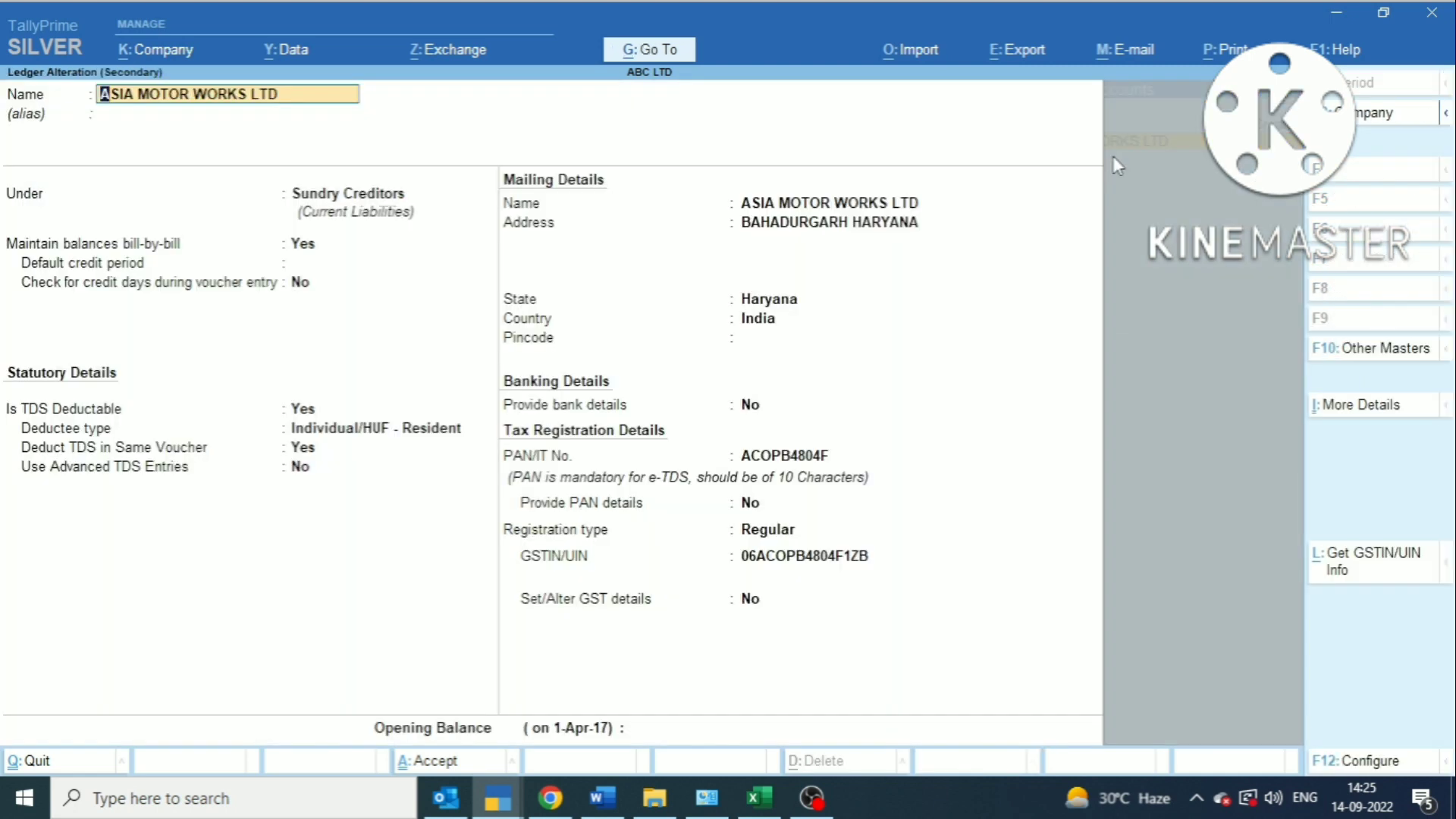
# - Keep the supplier ledger under Sundry Creditors with bill-by-bill balances, no default credit period and TDS deductable set to Yes
pyautogui.press('Return')
pyautogui.press('Return')
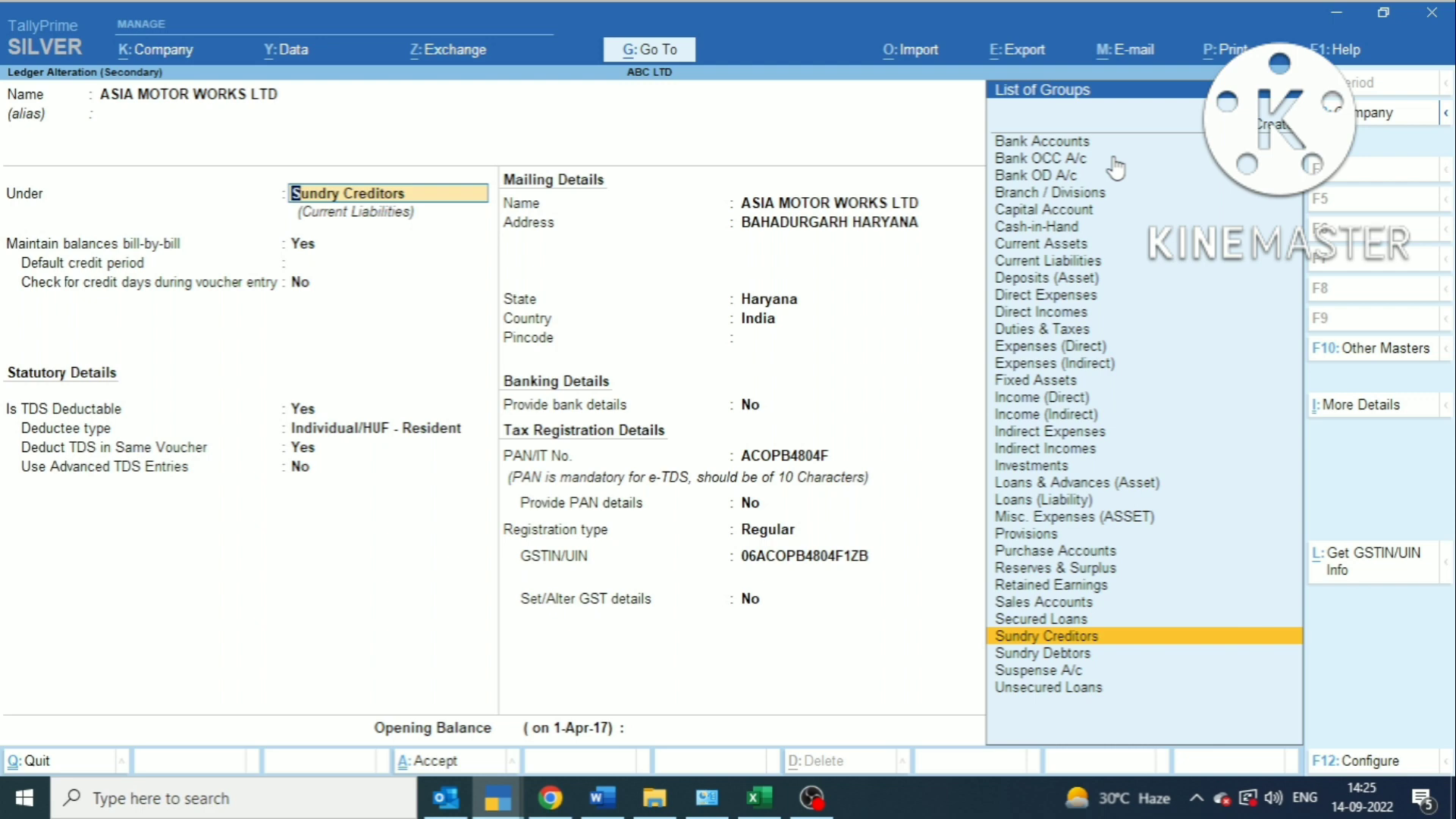
pyautogui.press('Return')
pyautogui.press('Return')
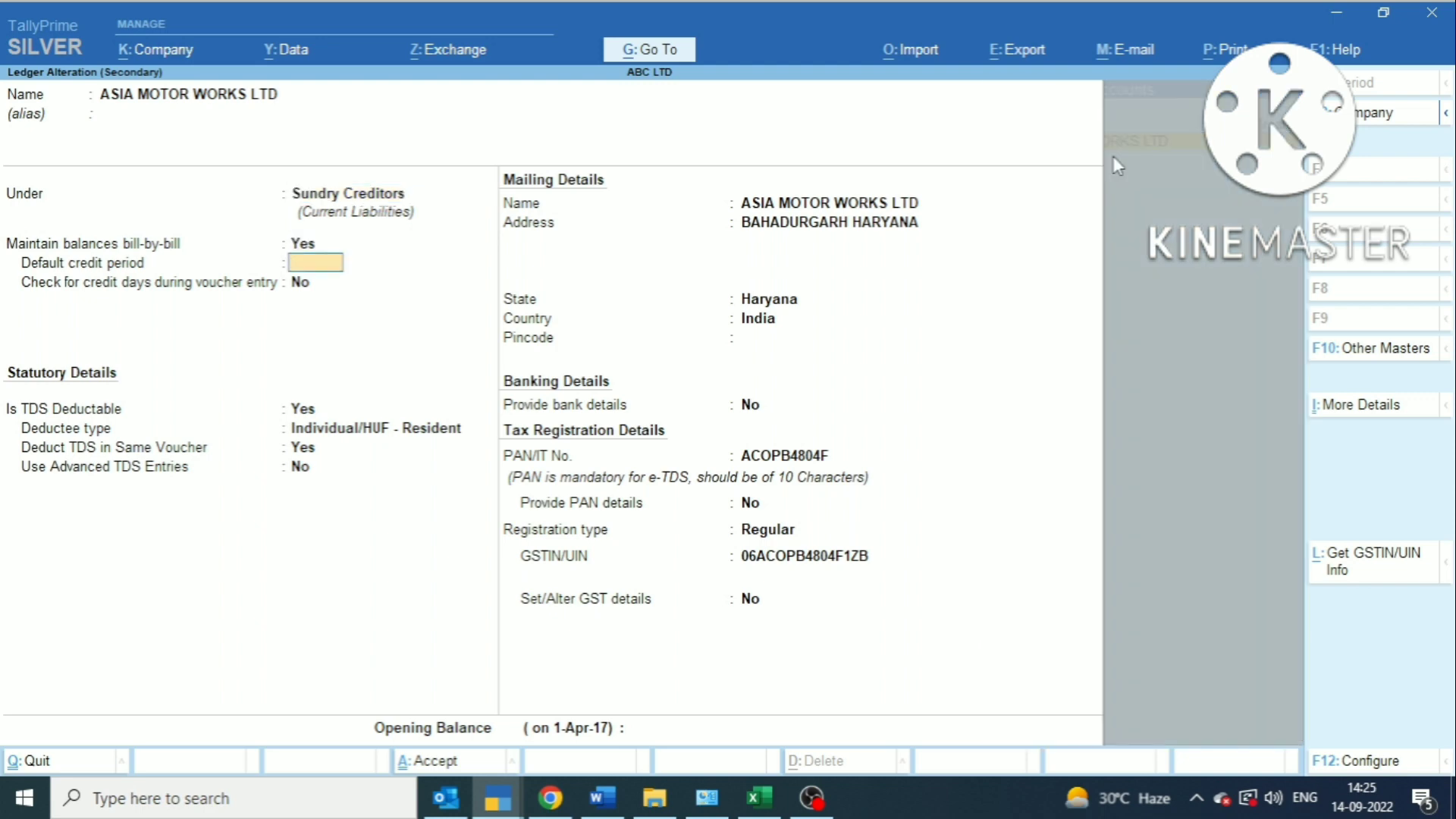
pyautogui.press('Return')
pyautogui.press('Return')
pyautogui.press('Return')
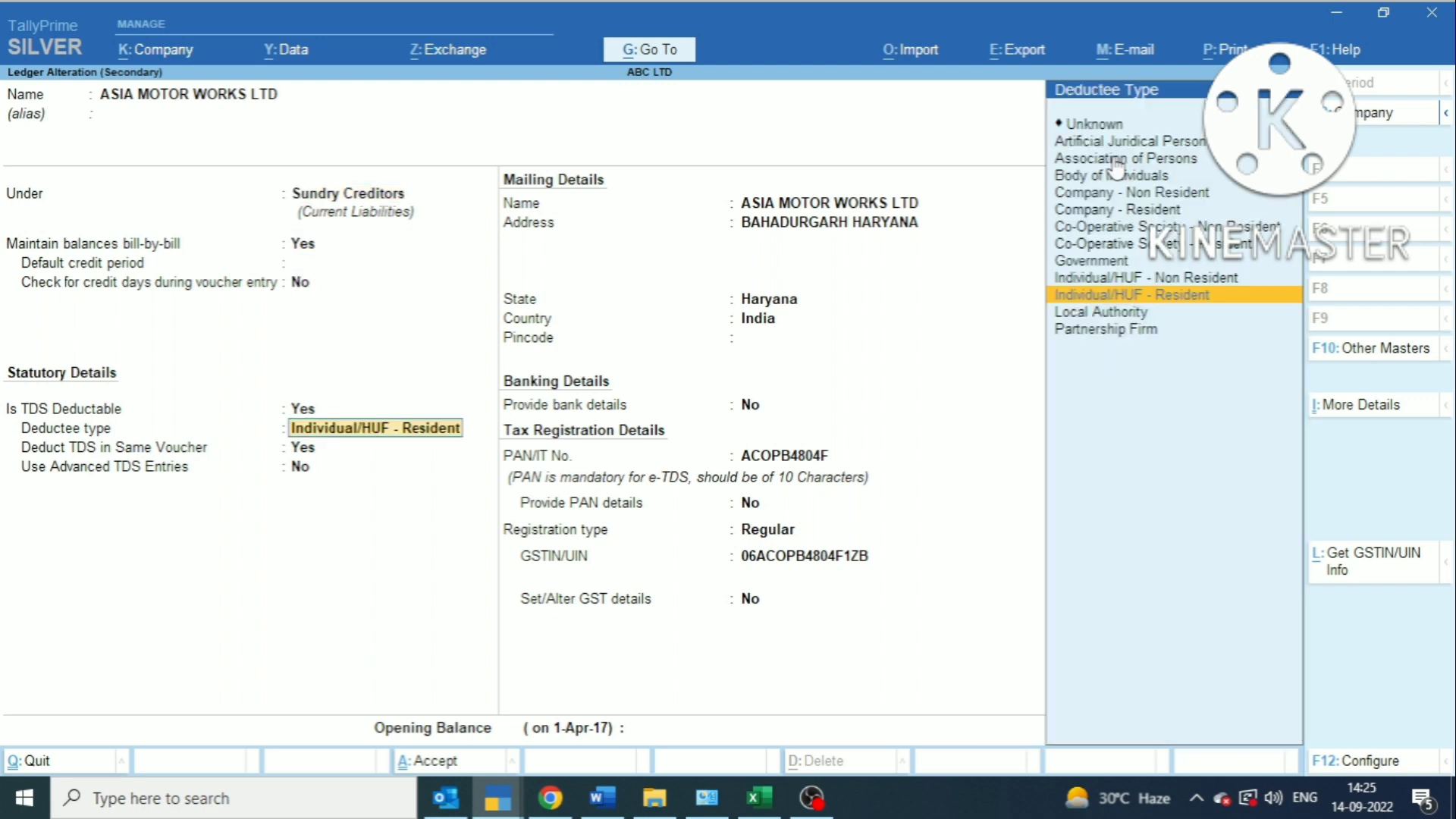
# - Look through the deductee types, try the supplier ledger with TDS deductable set to No, and restore it to Yes
pyautogui.press('Up')
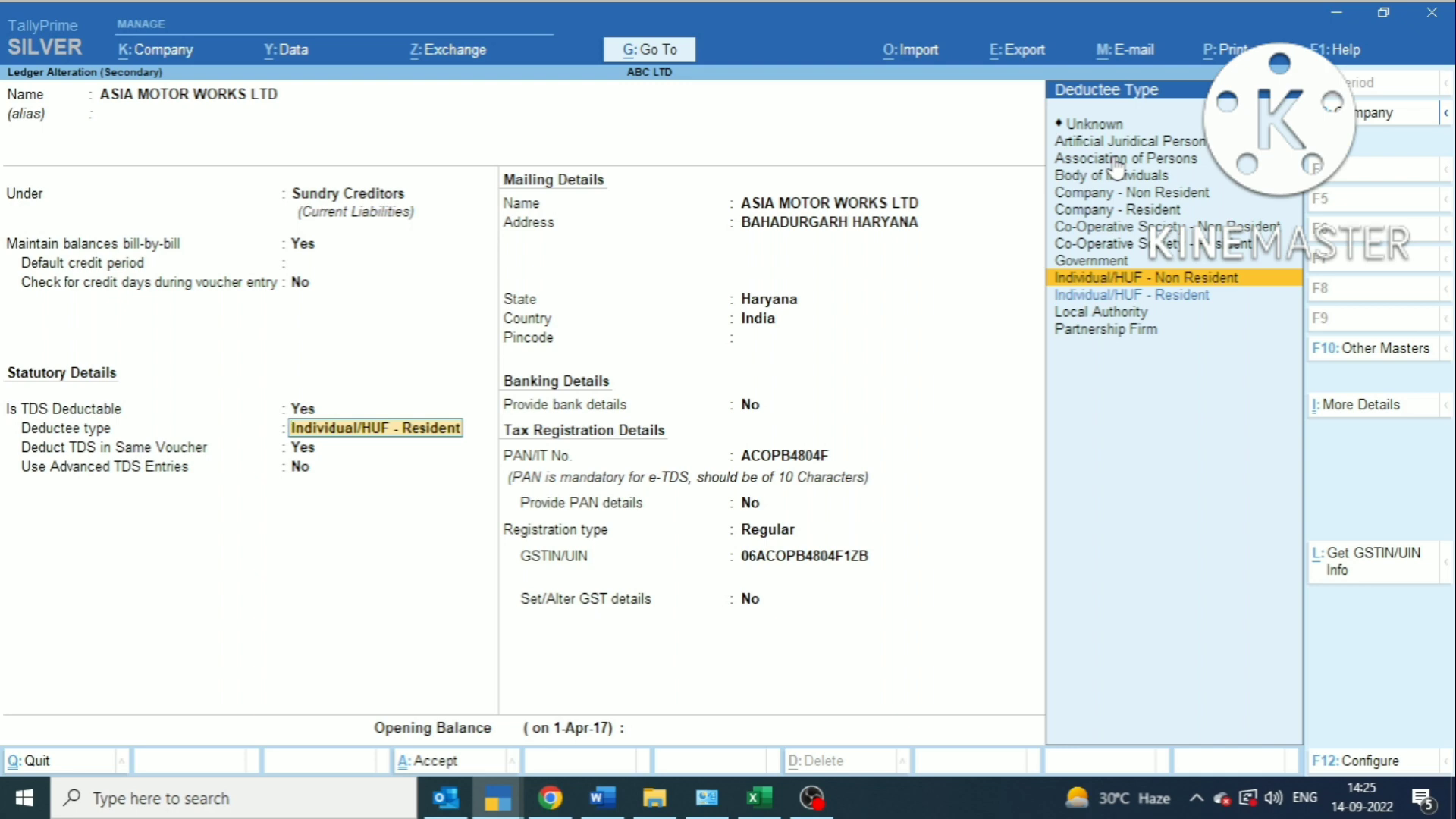
pyautogui.press('Up')
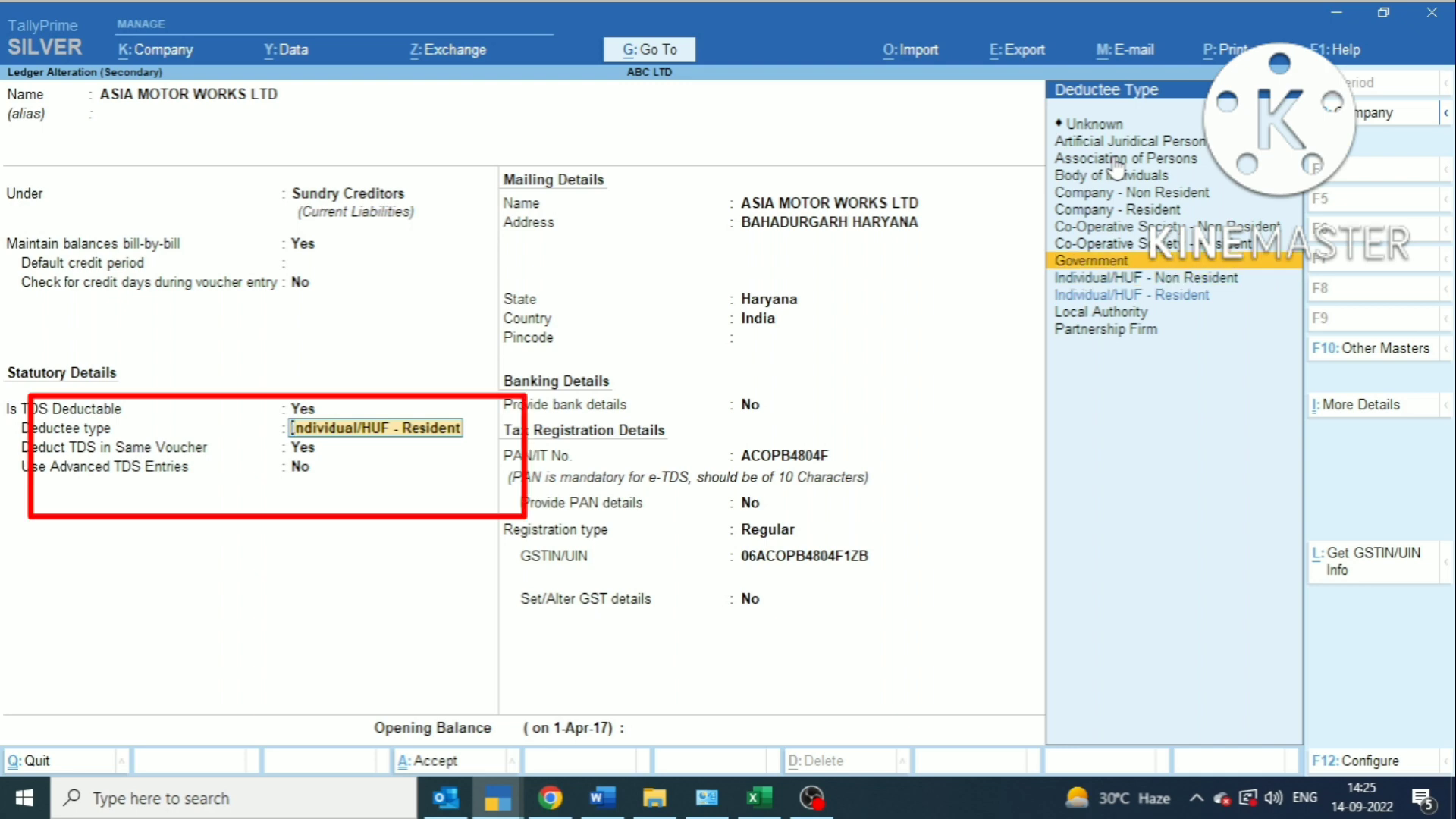
pyautogui.press('Down')
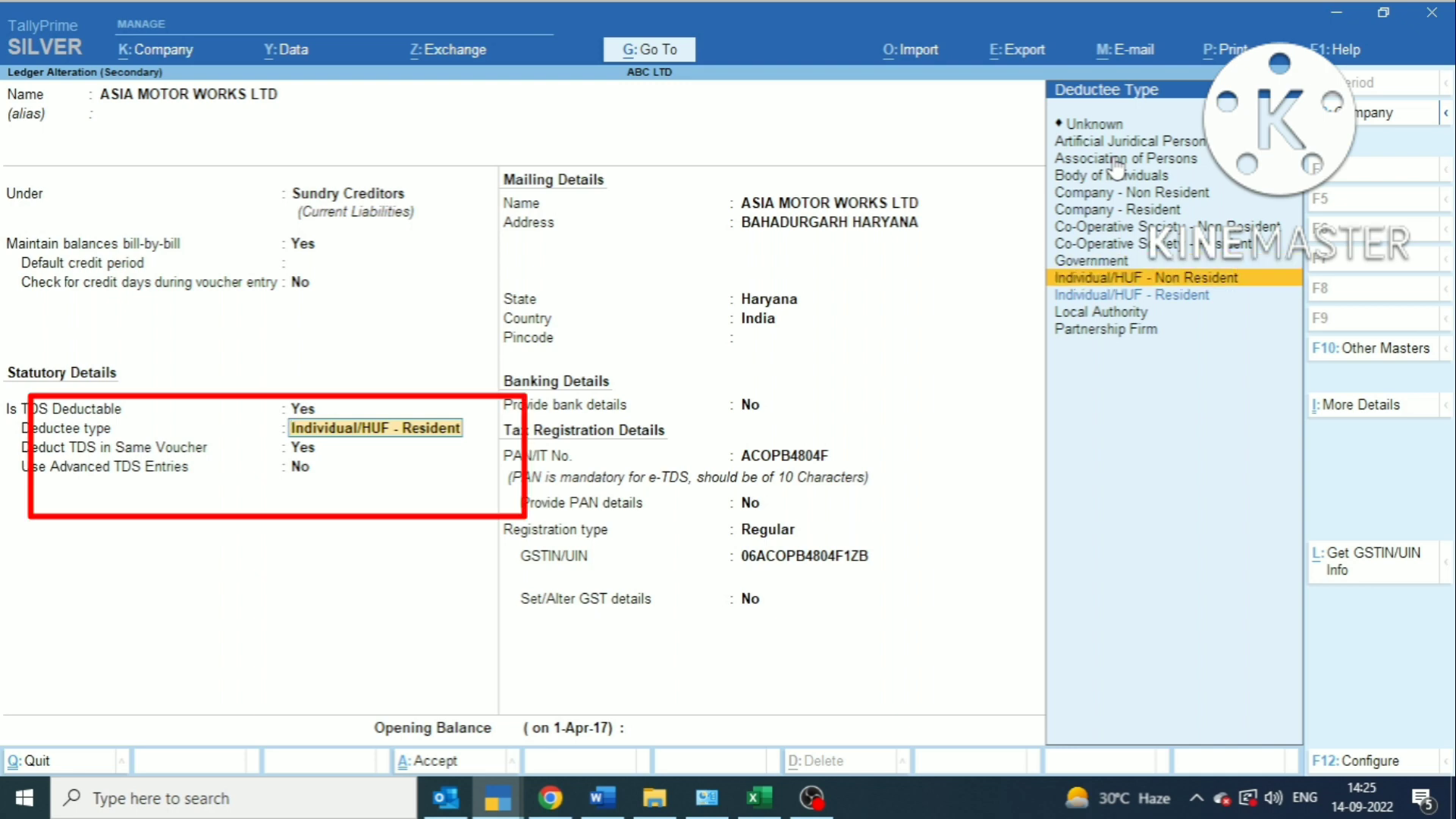
pyautogui.click(326, 411)
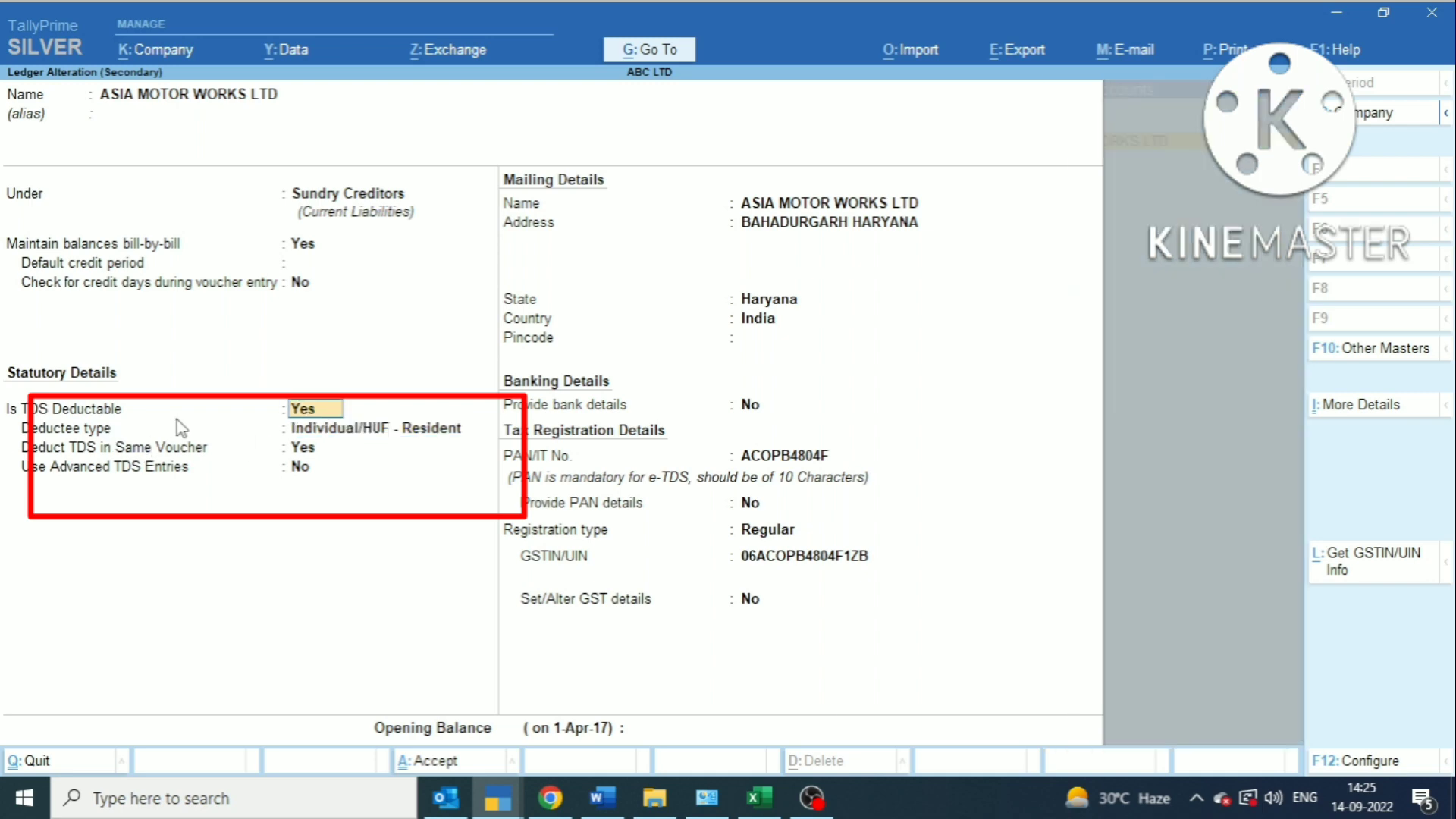
pyautogui.write('N')
pyautogui.press('Return')
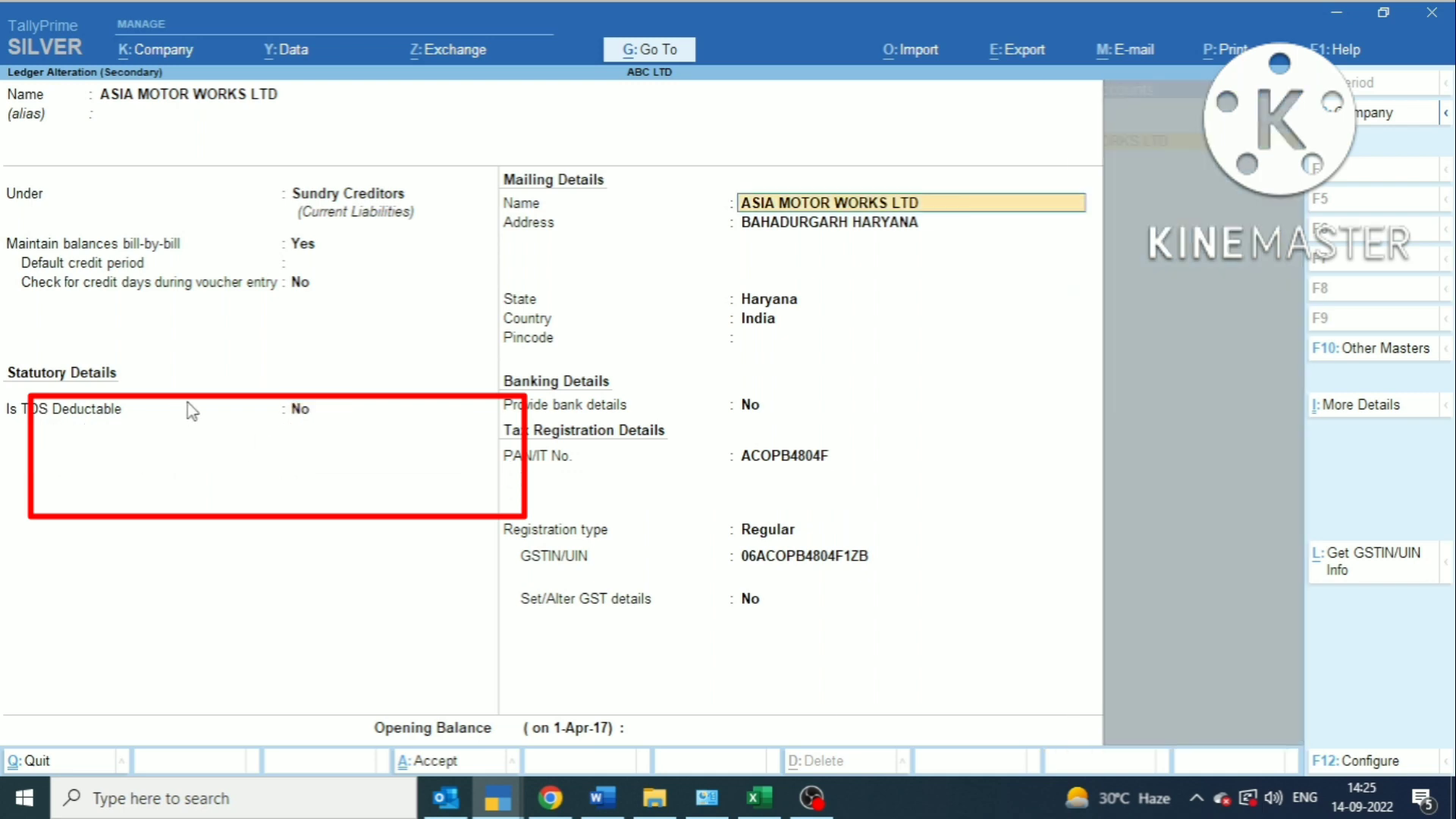
pyautogui.press('Up')
pyautogui.write('Y')
pyautogui.press('Return')
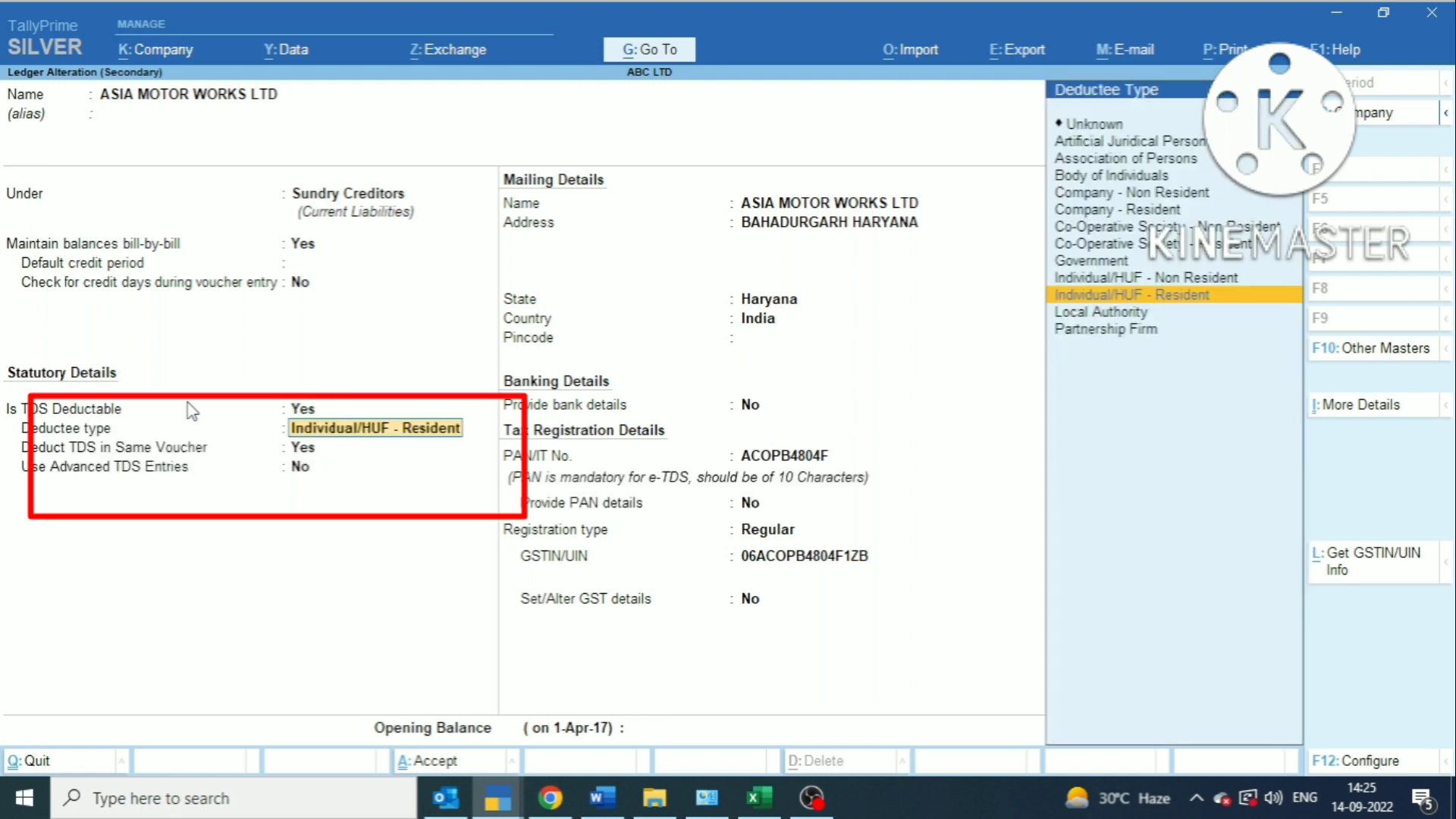
# - Set the supplier's deductee type to Individual/HUF - Resident
pyautogui.press('Up')
pyautogui.press('Up')
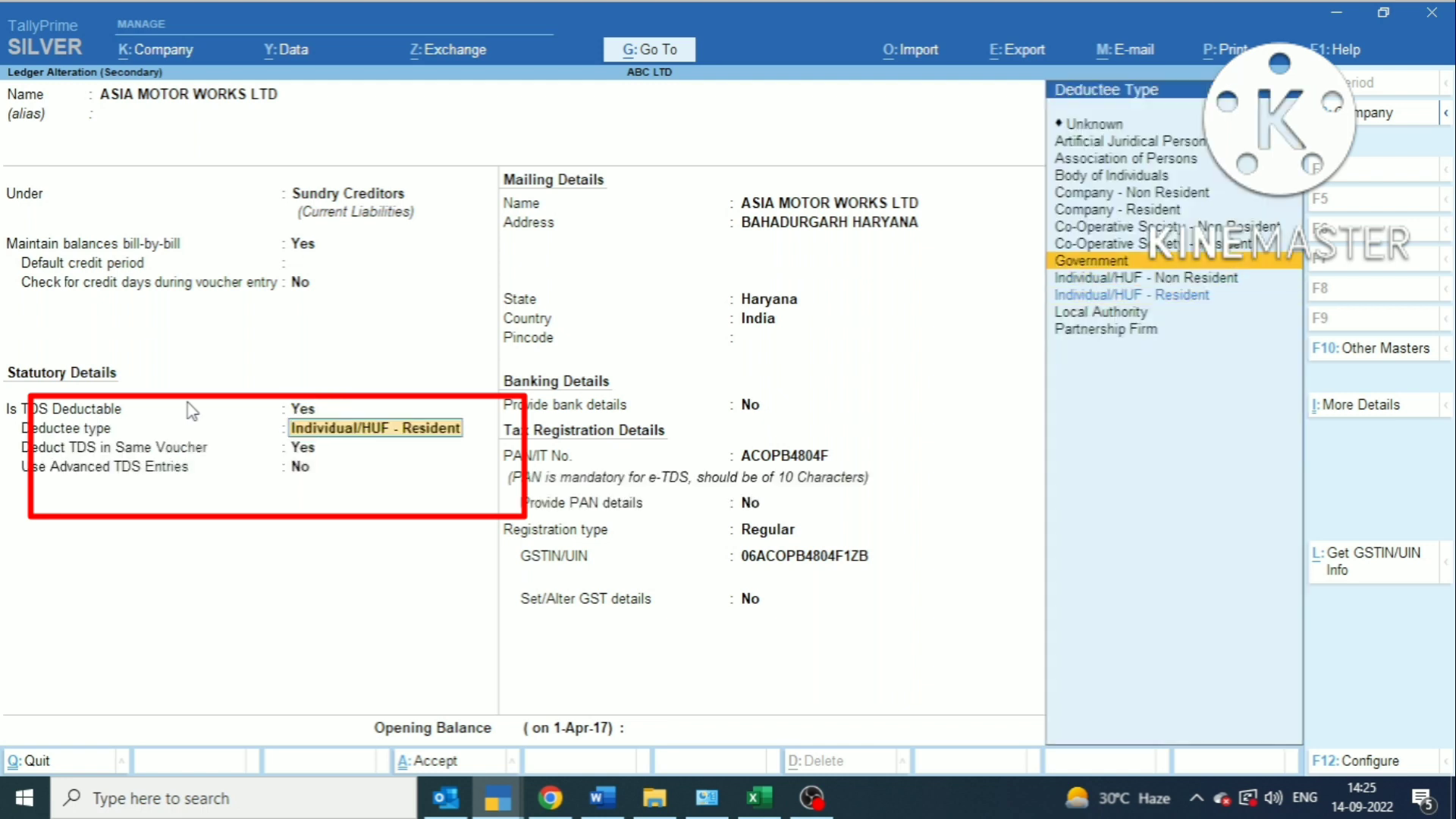
pyautogui.press('Down')
pyautogui.press('Down')
pyautogui.press('Up')
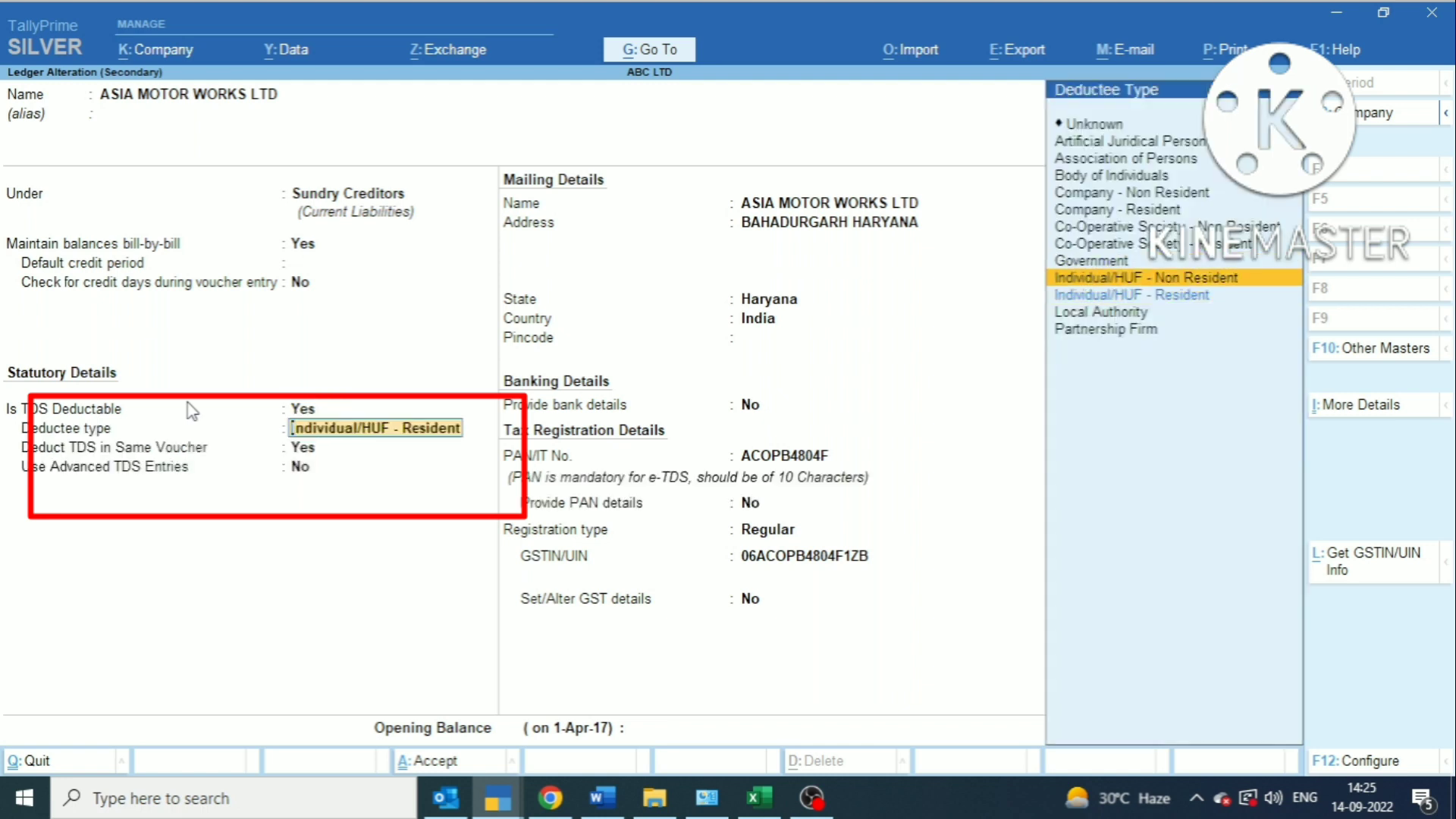
pyautogui.press('Down')
pyautogui.press('Return')
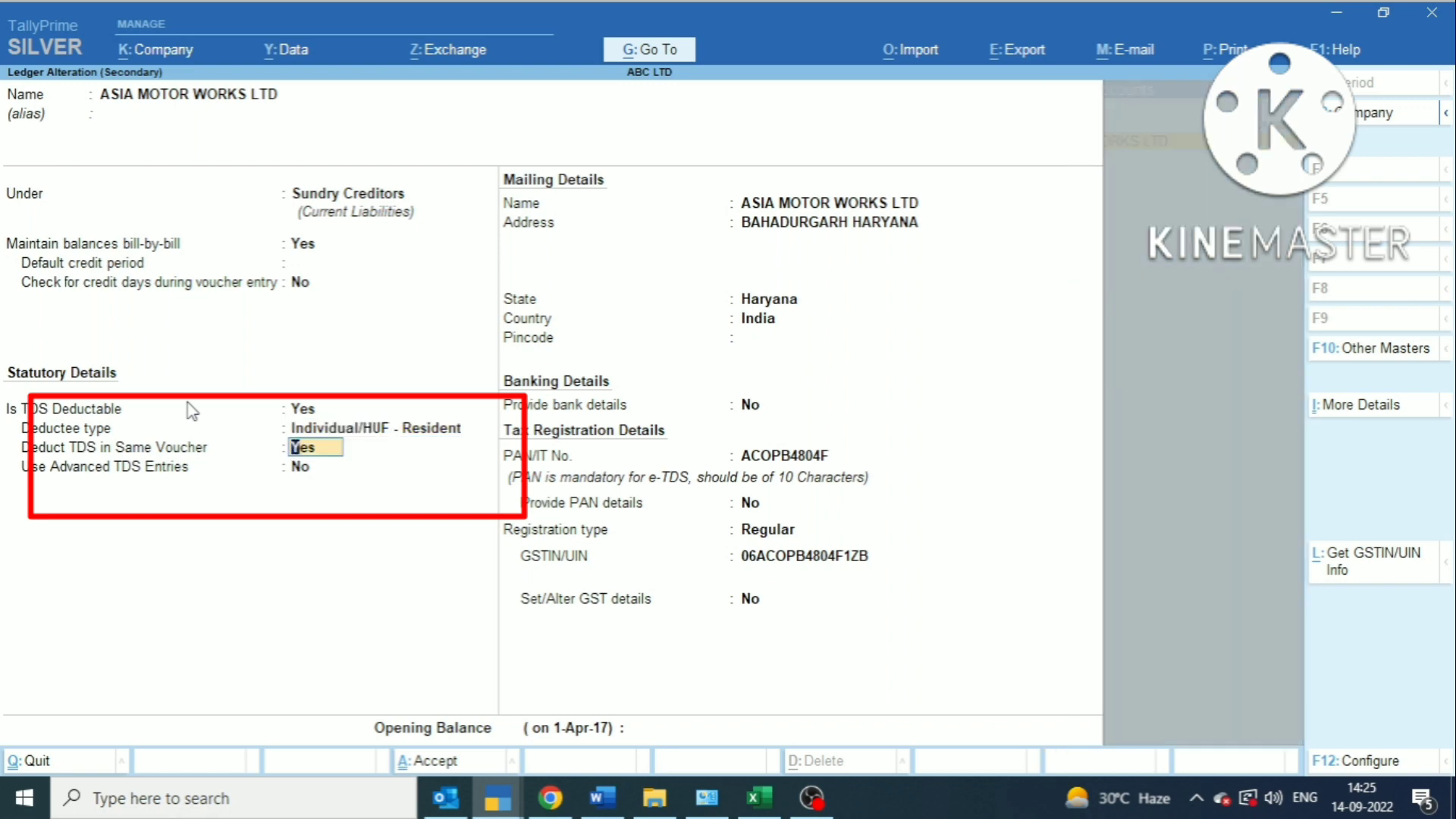
# - Keep Deduct TDS in Same Voucher for TDS ON PURCHASE OF GOODS, reviewing that payment nature's section, rates and threshold without saving changes to it
pyautogui.press('Return')
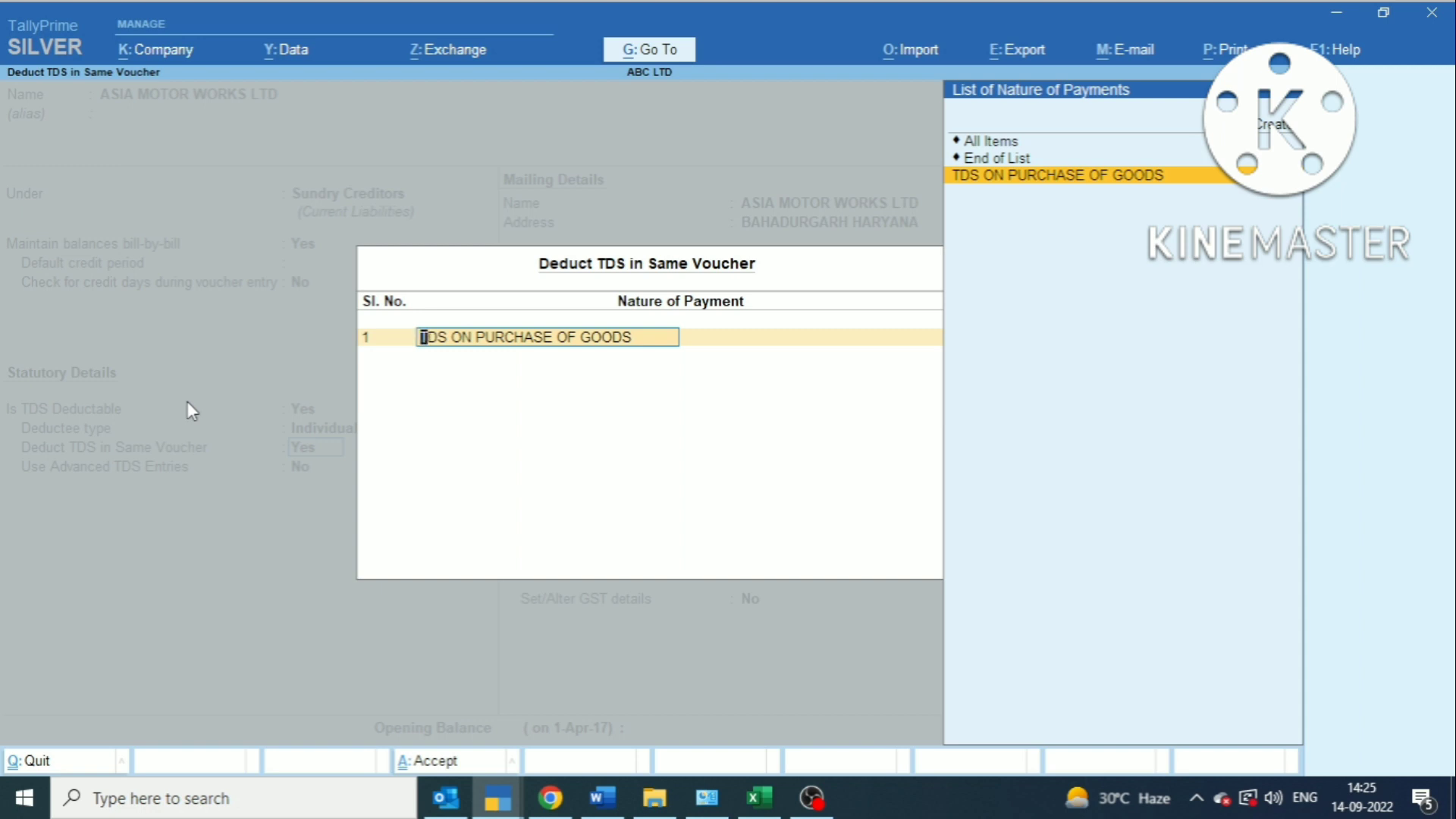
pyautogui.hotkey('ctrl', 'Return')
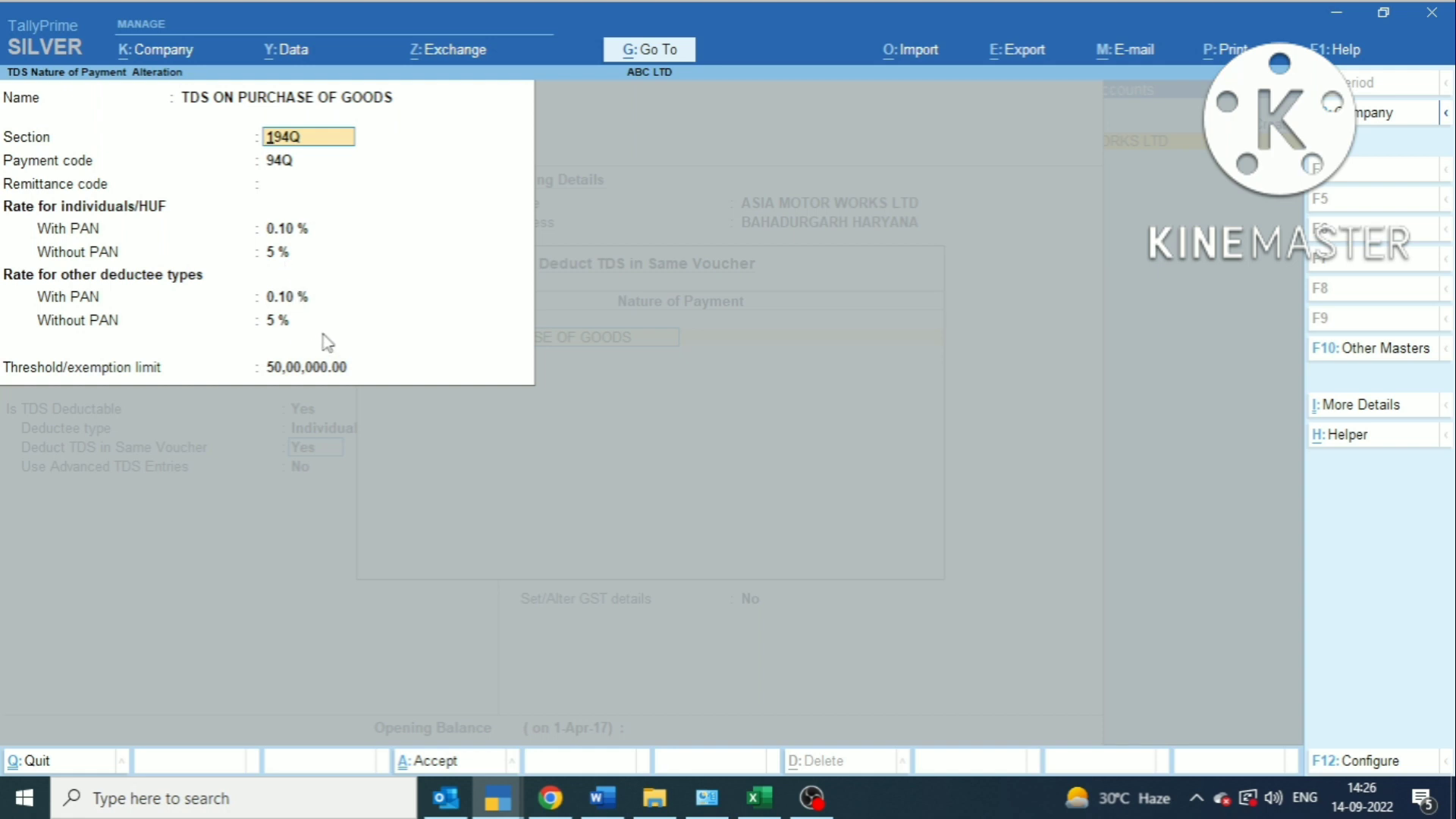
pyautogui.press('Return')
pyautogui.press('Return')
pyautogui.press('Return')
pyautogui.press('Return')
pyautogui.press('Return')
pyautogui.press('Return')
pyautogui.press('Return')
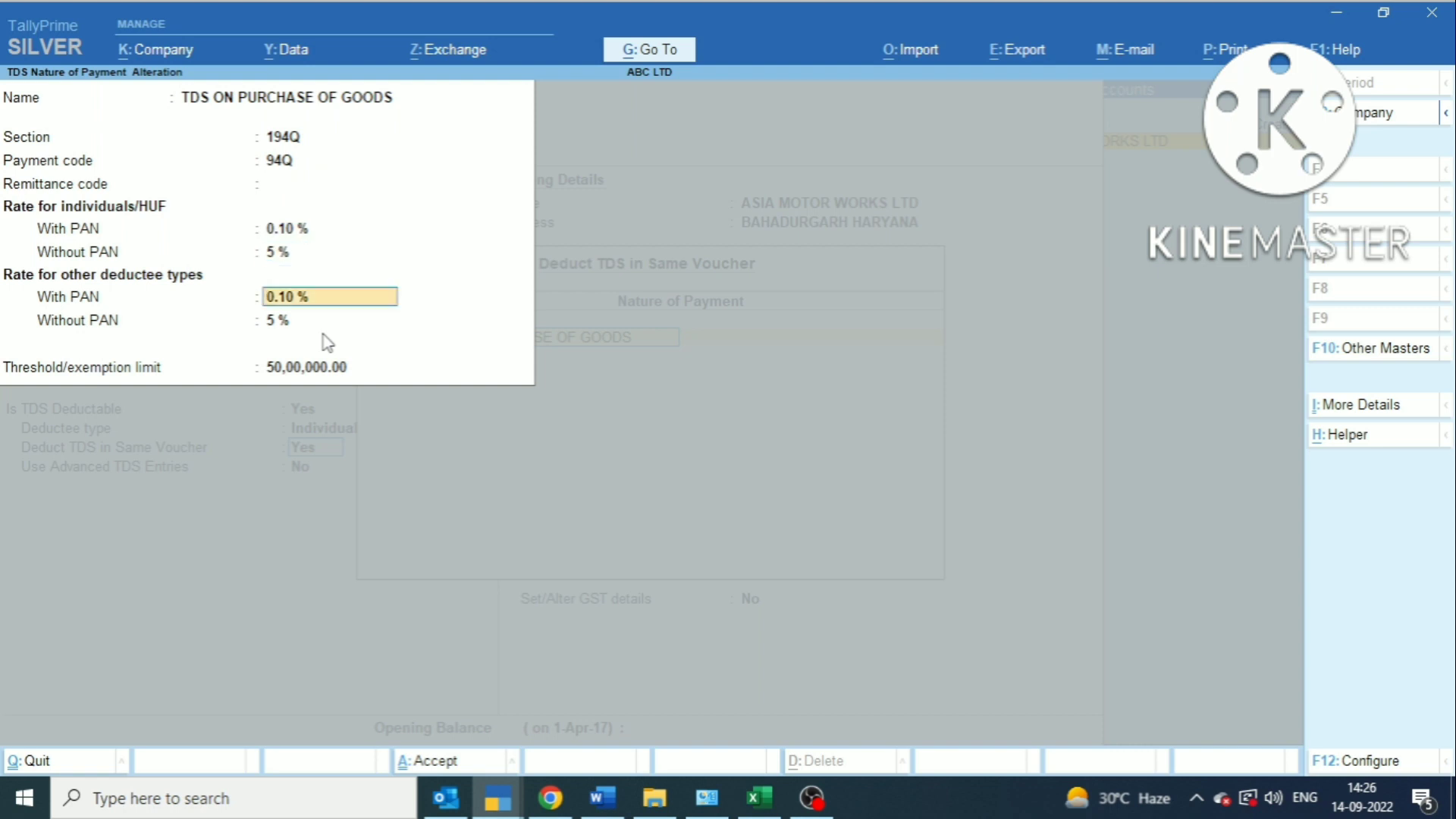
pyautogui.press('BackSpace')
pyautogui.press('Escape')
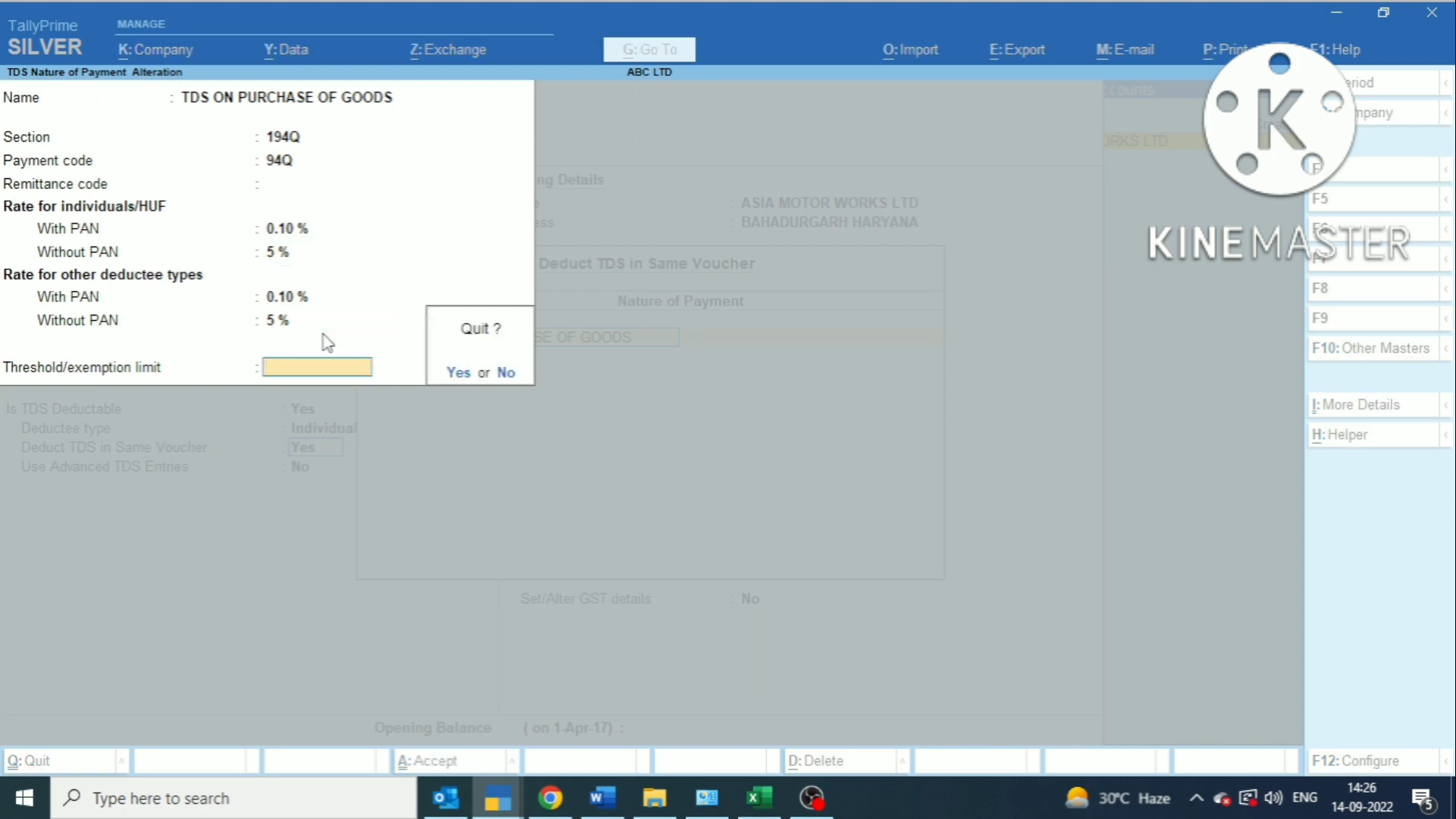
pyautogui.press('y')
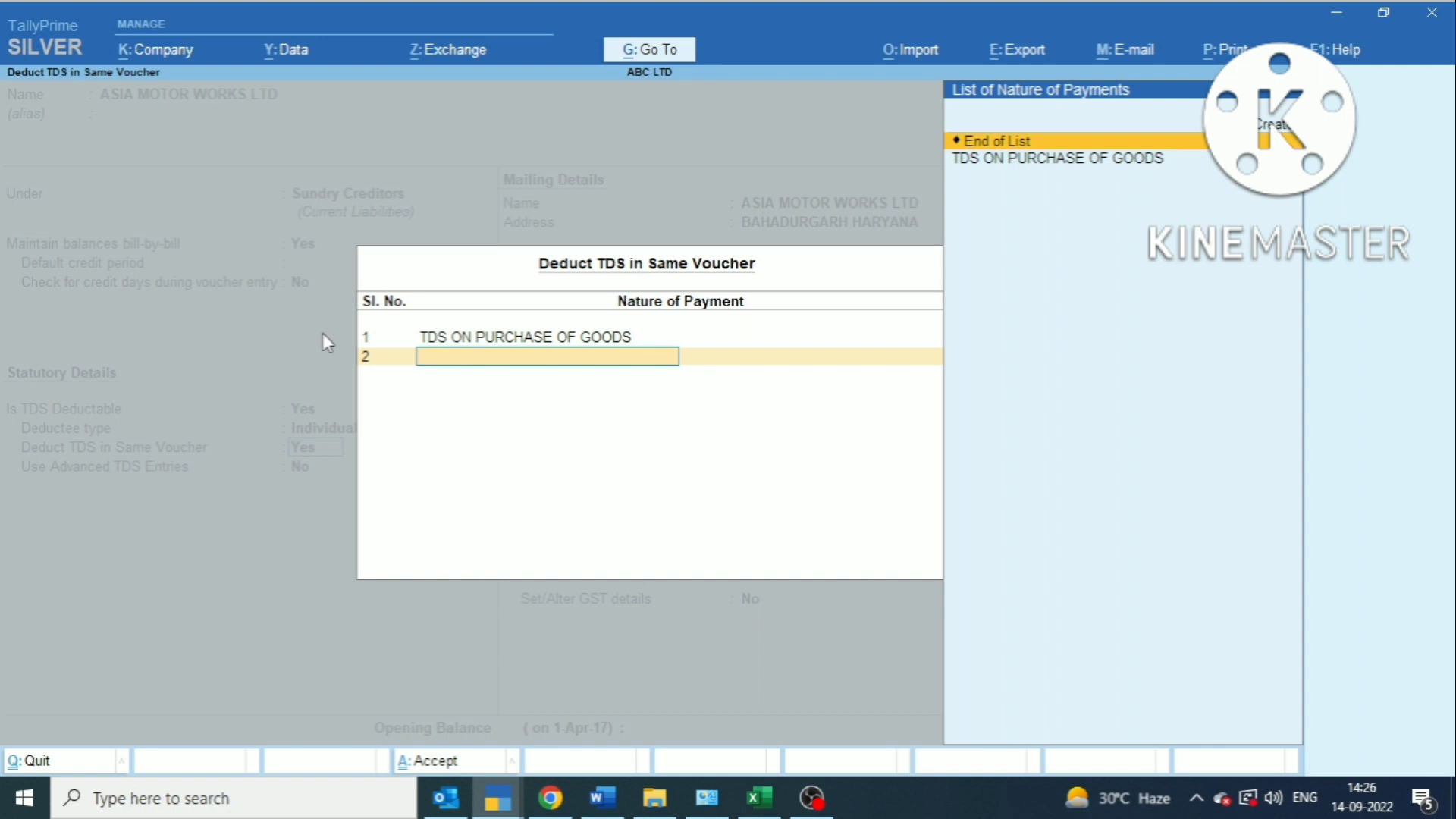
pyautogui.press('Return')
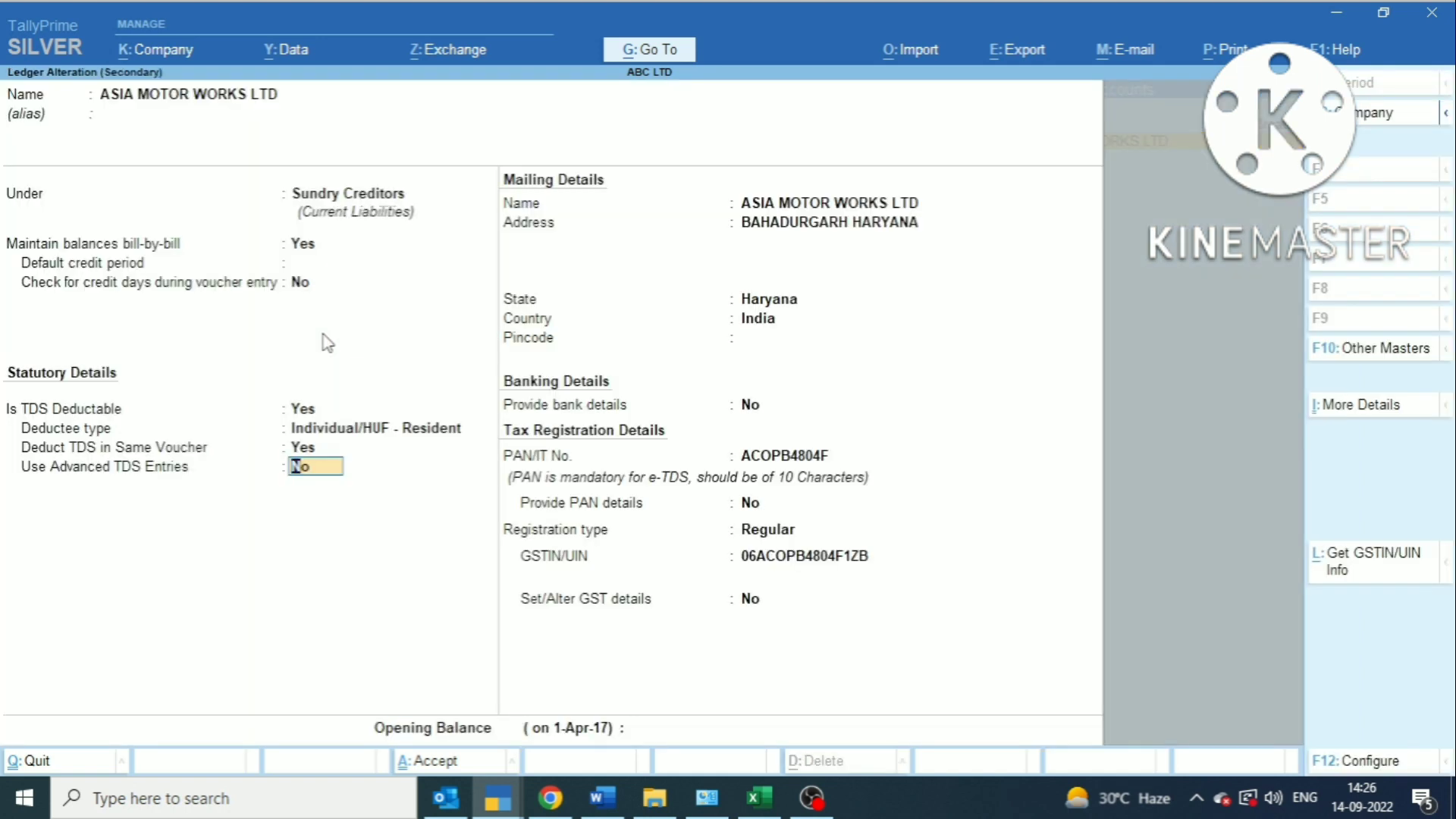
# - Enable advanced TDS entries, ignoring the surcharge exemption limit and ignoring the income tax exemption limit for TDS ON PURCHASE OF GOODS
pyautogui.write('Y')
pyautogui.press('Return')
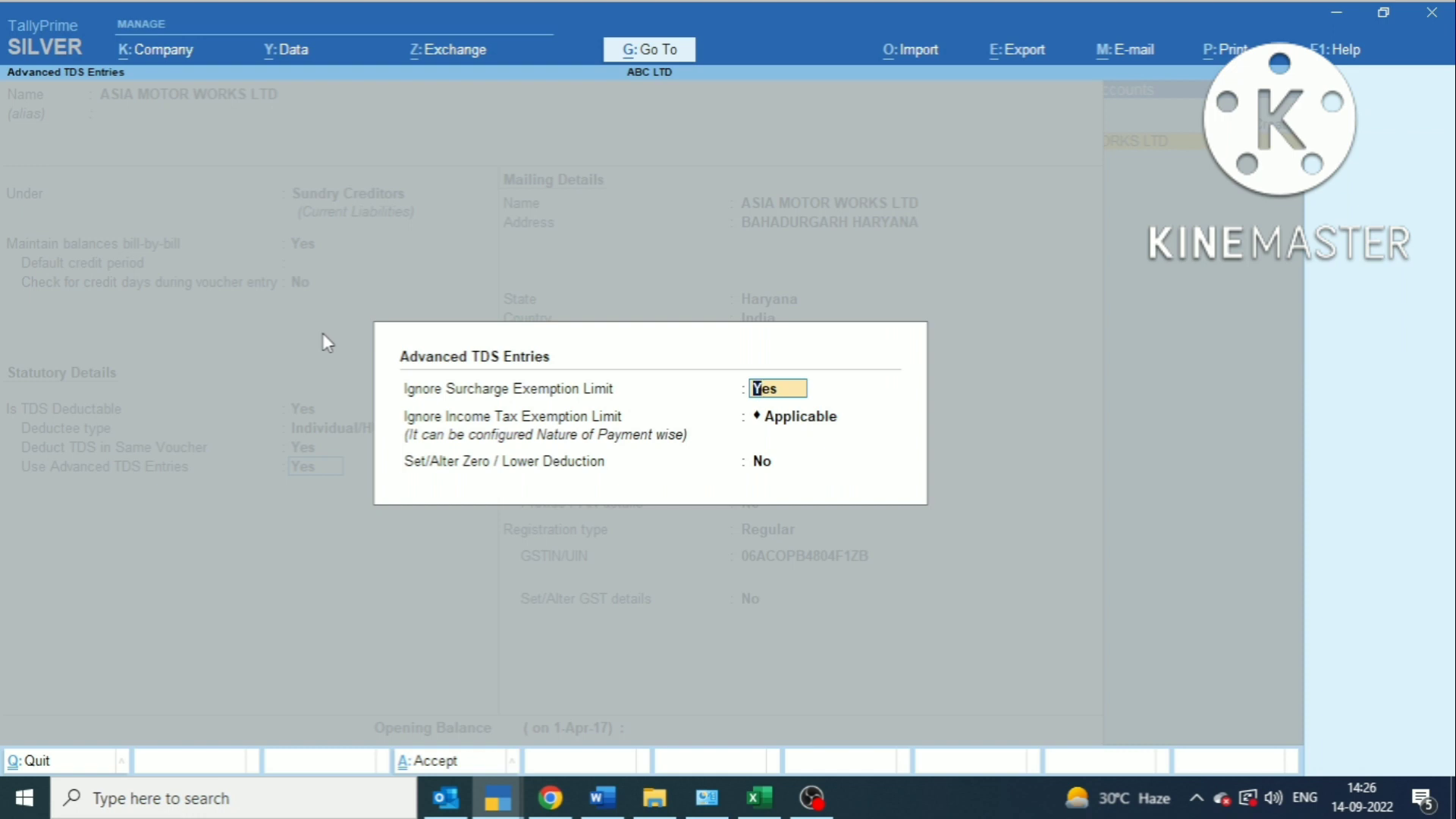
pyautogui.press('Return')
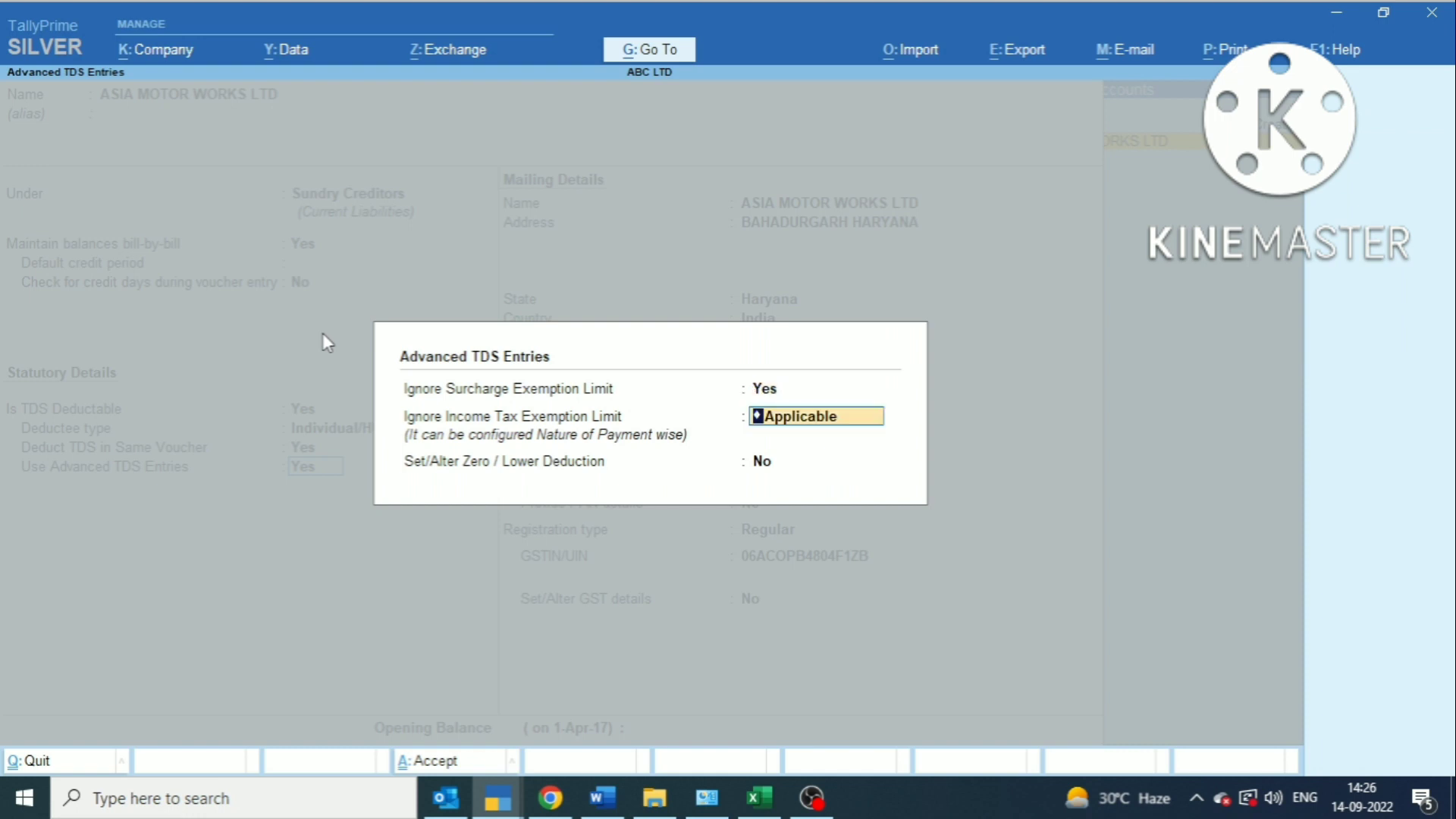
pyautogui.press('Return')
pyautogui.press('Return')
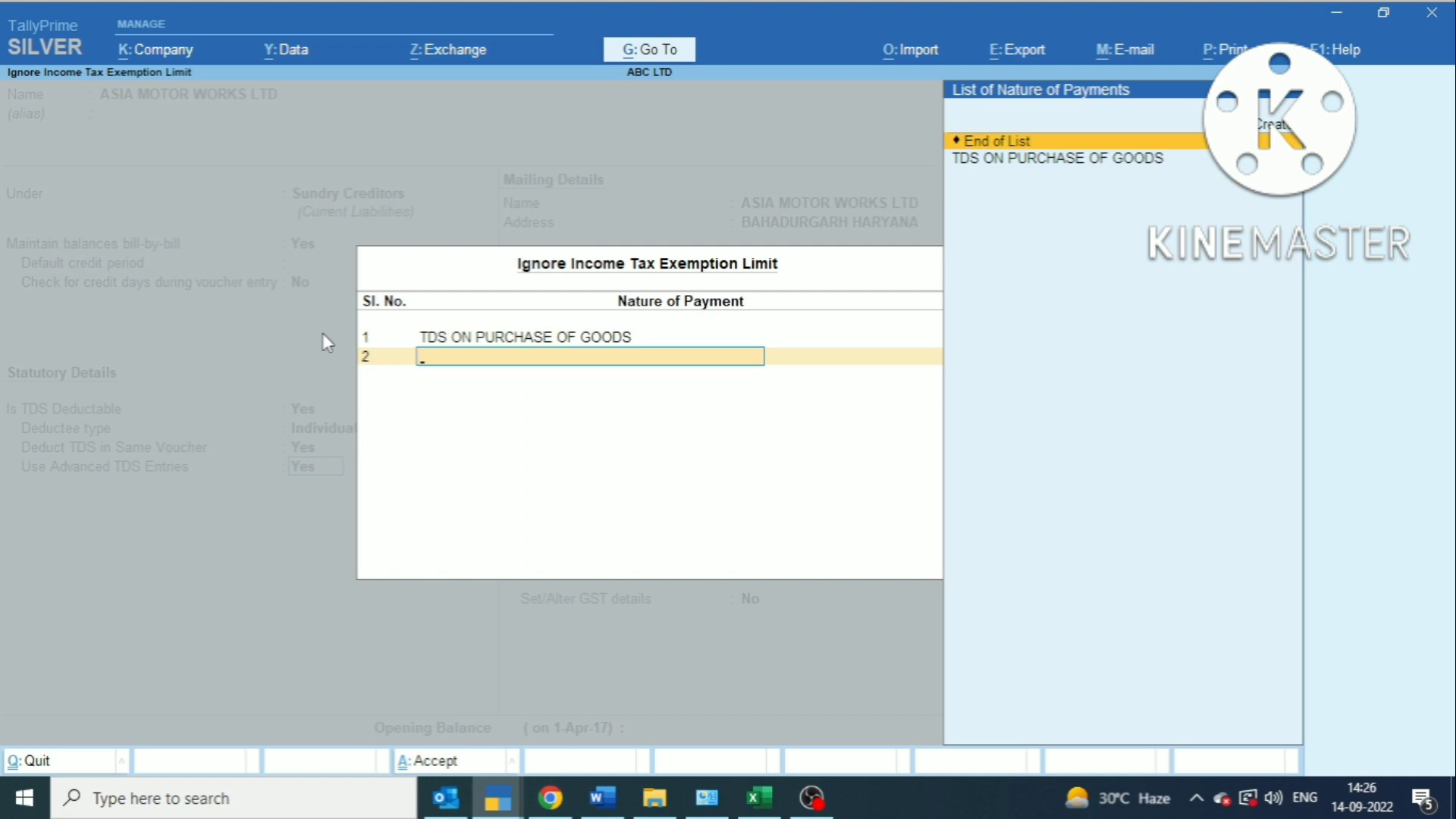
pyautogui.press('Return')
pyautogui.press('Return')
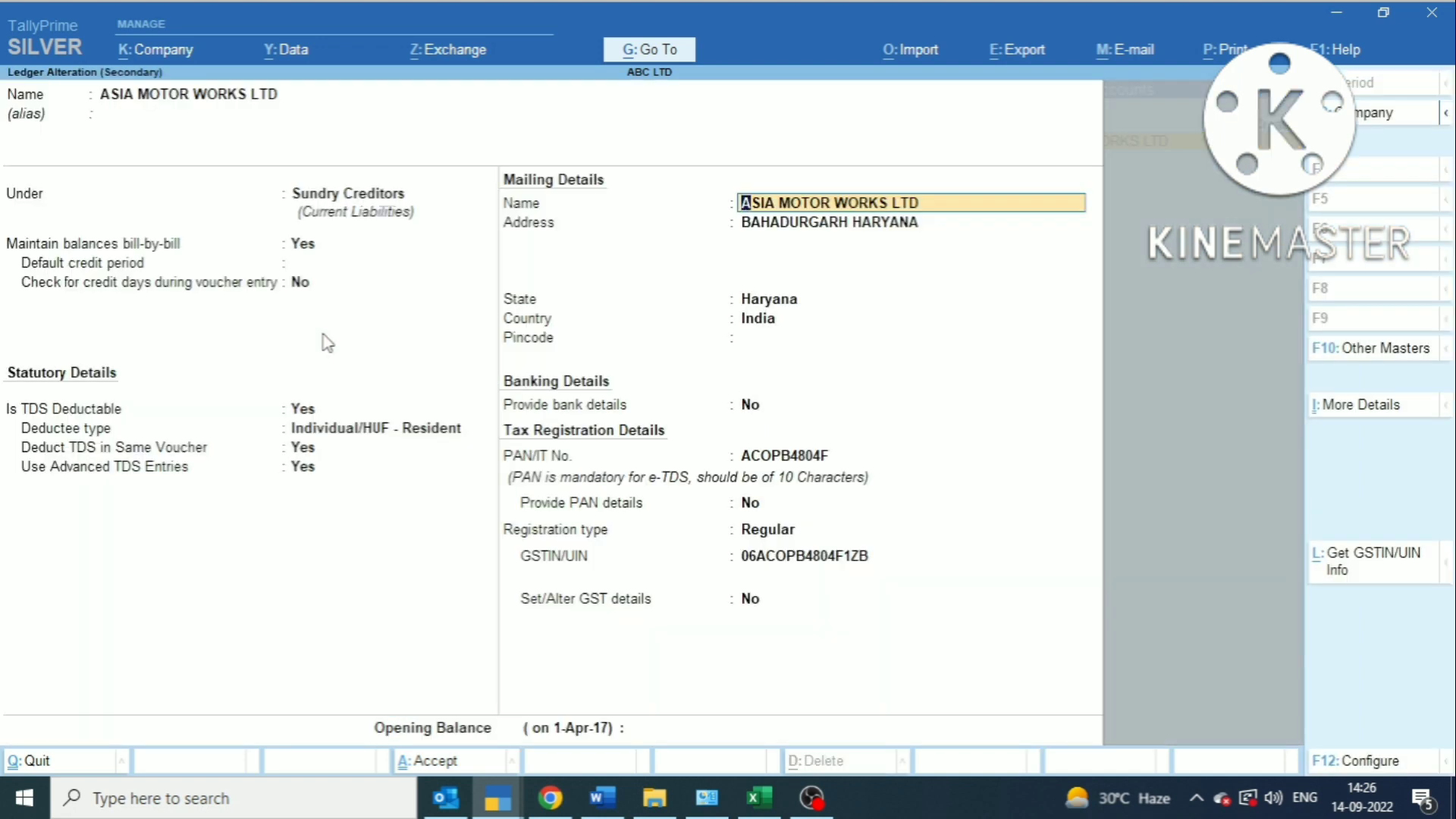
# - Check the supplier's mailing details against the Word invoice and accept them with state Haryana, country India and a blank pincode
pyautogui.press('Return')
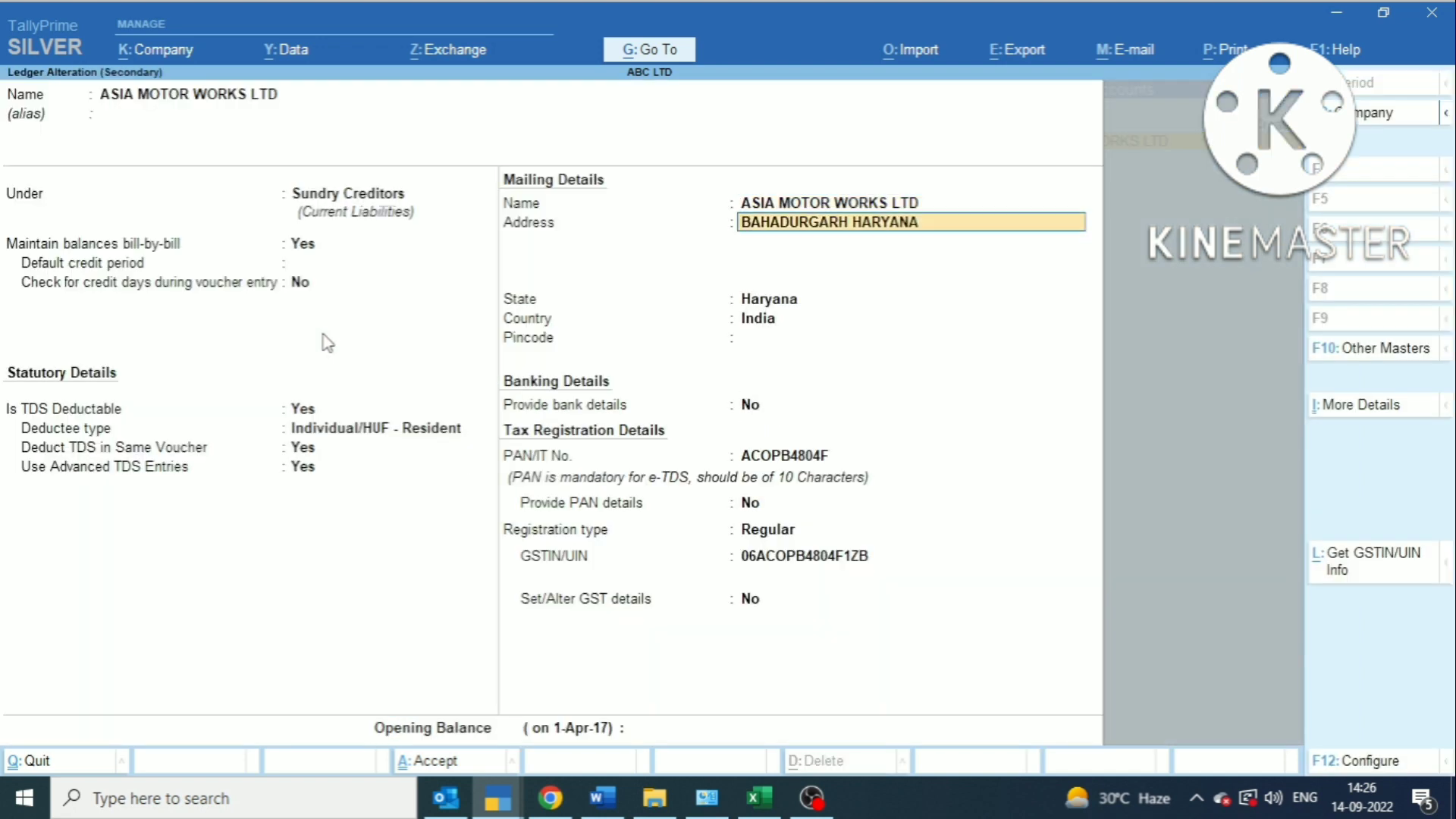
pyautogui.hotkey('alt', 'Tab')
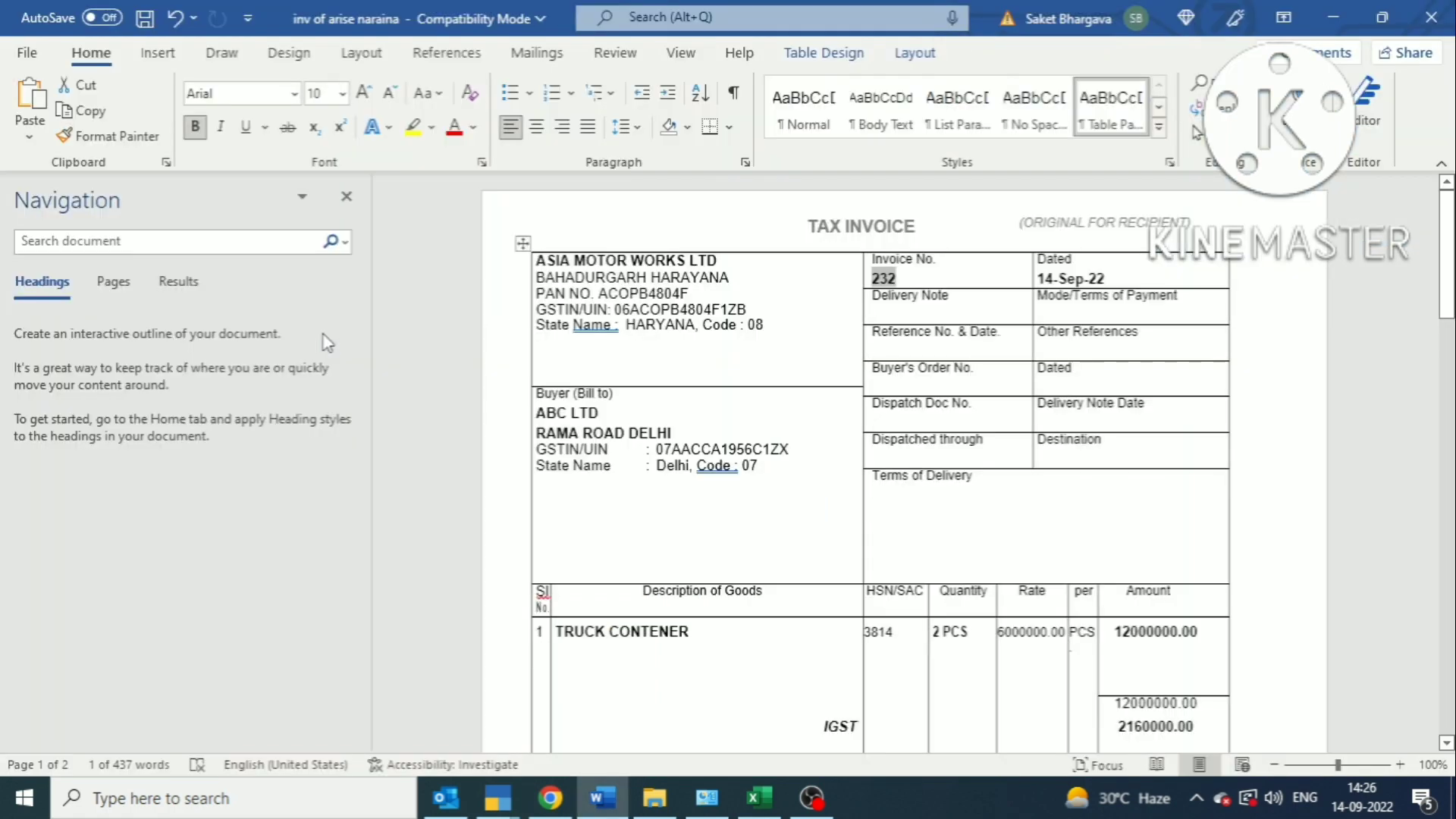
pyautogui.hotkey('alt', 'Tab')
pyautogui.press('Return')
pyautogui.press('Return')
pyautogui.press('Return')
pyautogui.press('Return')
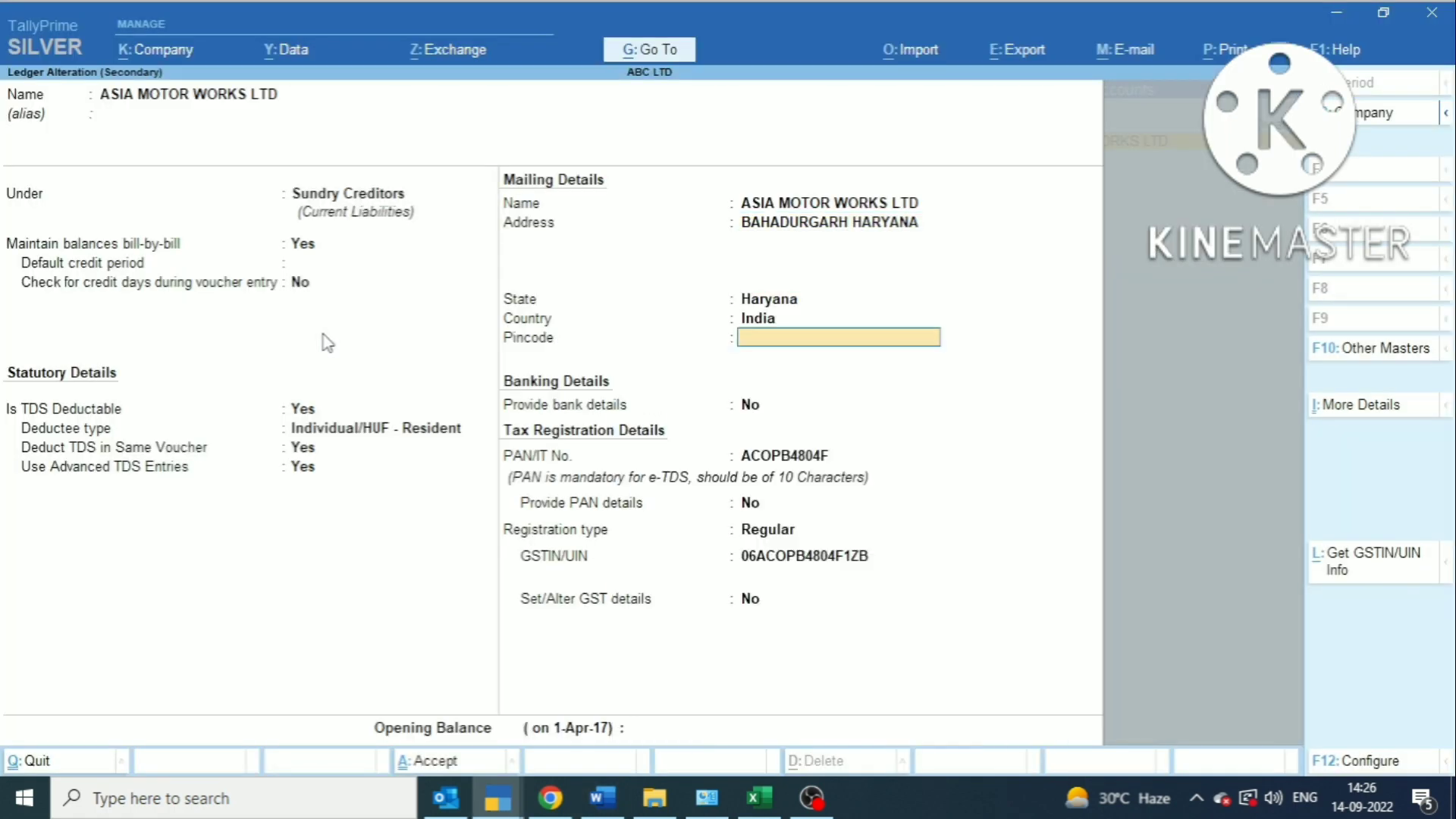
pyautogui.press('Return')
pyautogui.press('Return')
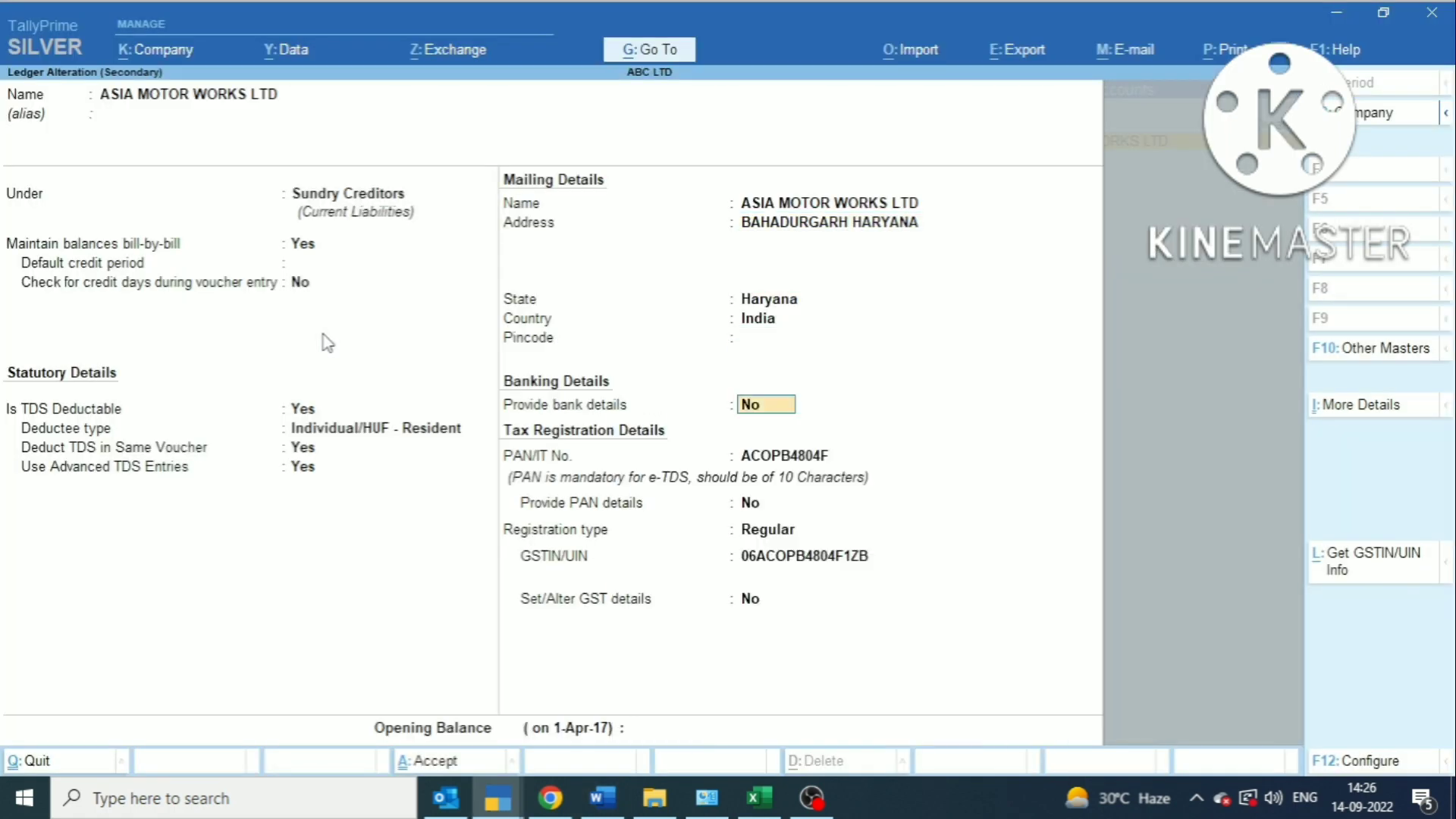
# - Check the supplier's PAN on the Word invoice and accept it with Provide PAN details at No and registration type Regular
pyautogui.hotkey('alt', 'Tab')
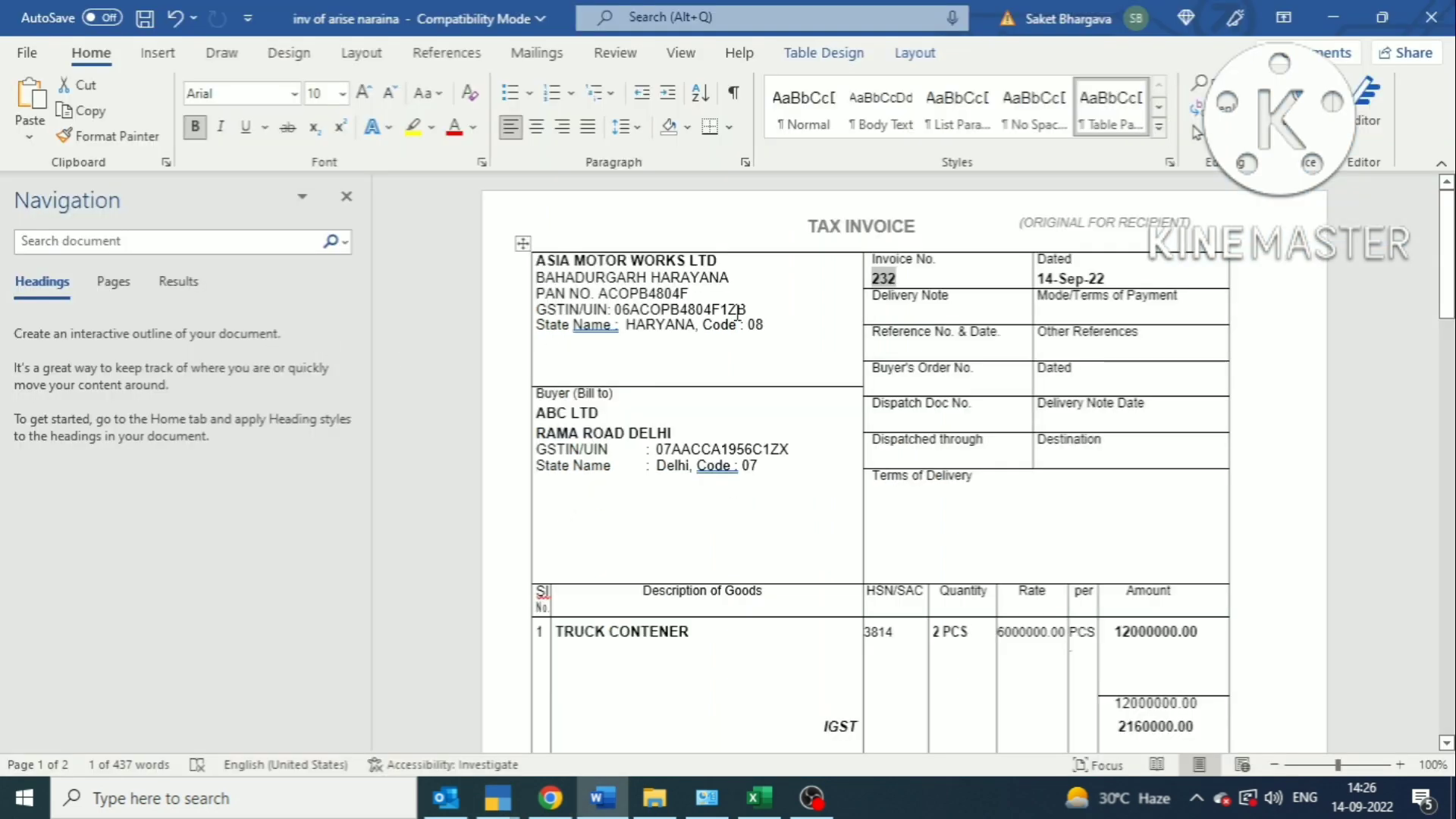
pyautogui.moveTo(690, 292); pyautogui.dragTo(598, 290)
pyautogui.hotkey('alt', 'Tab')
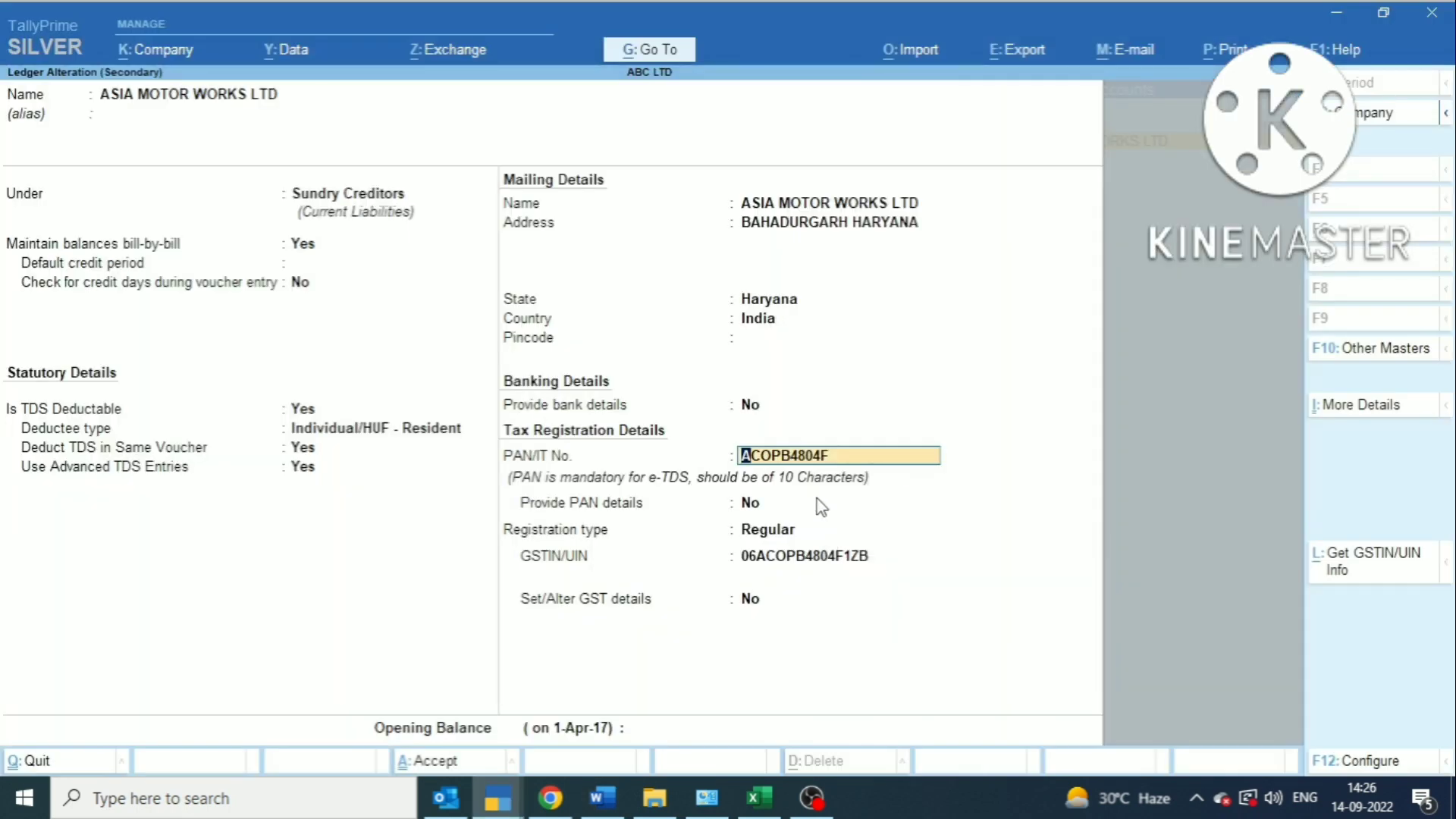
pyautogui.press('Return')
pyautogui.press('Return')
pyautogui.press('Return')
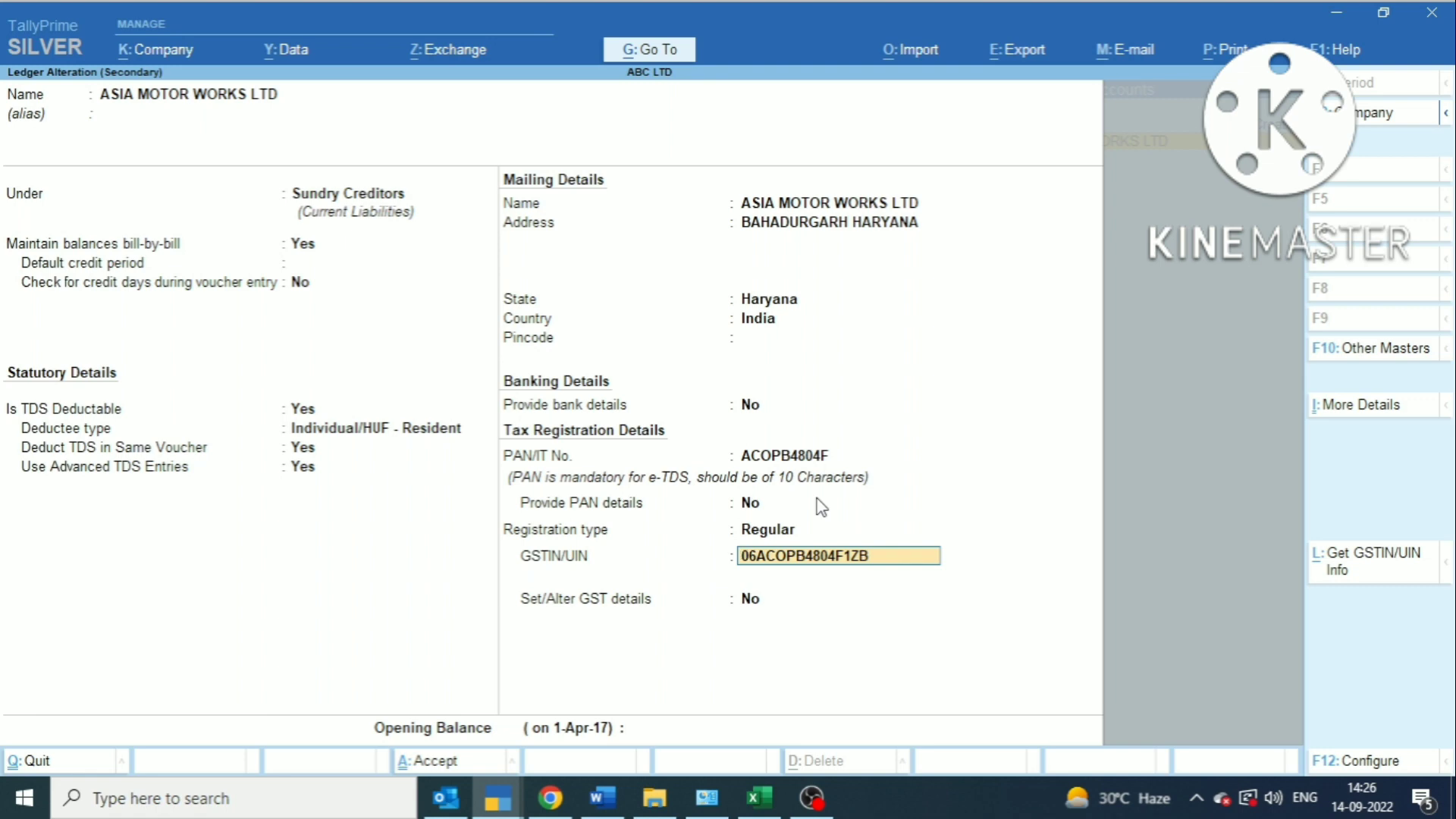
# - Accept the supplier's GSTIN with Set/Alter GST details at No, leave the opening balance blank, and save the ledger
pyautogui.press('Return')
pyautogui.press('Return')
pyautogui.press('Return')
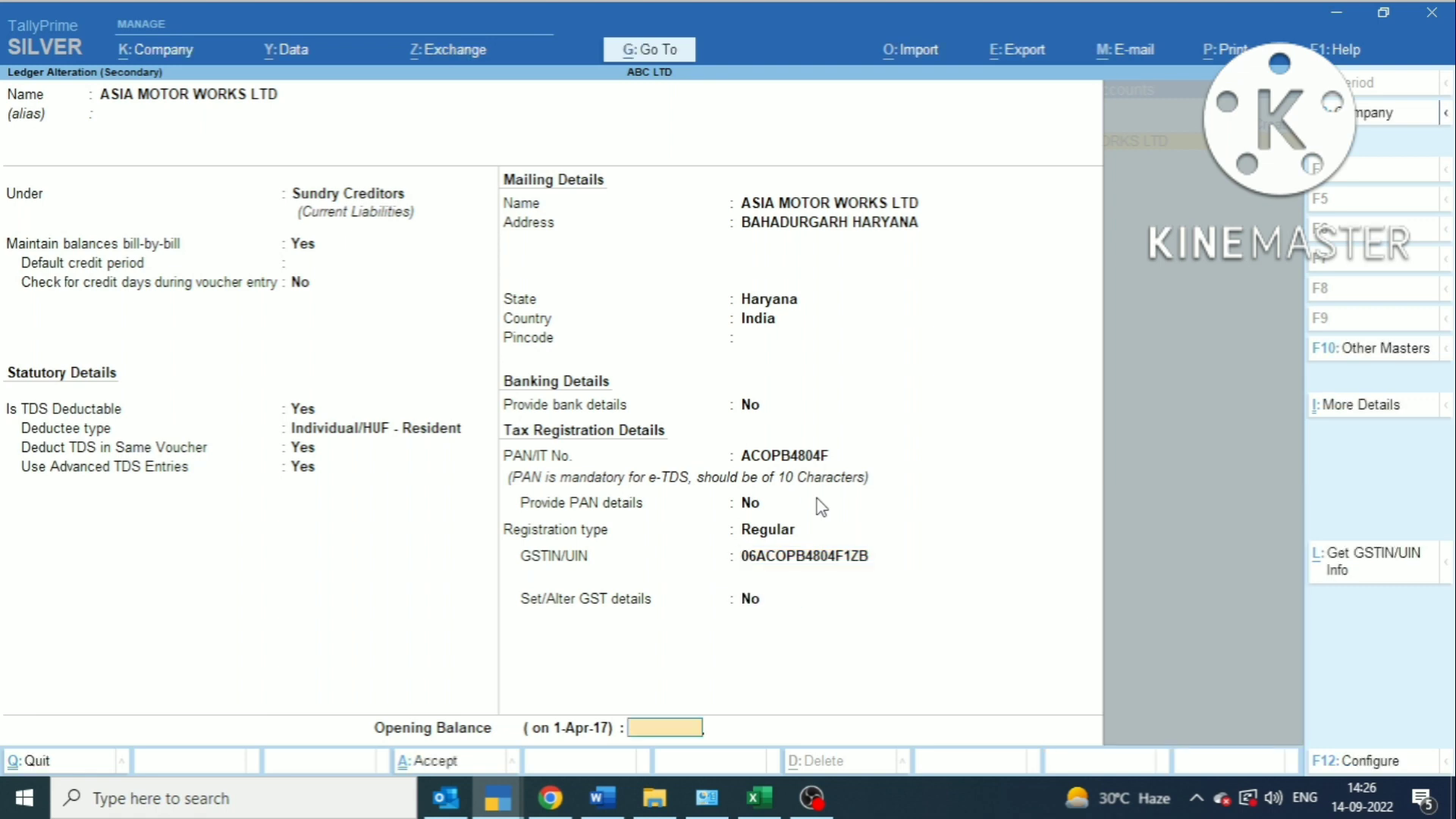
pyautogui.press('Return')
pyautogui.press('Return')
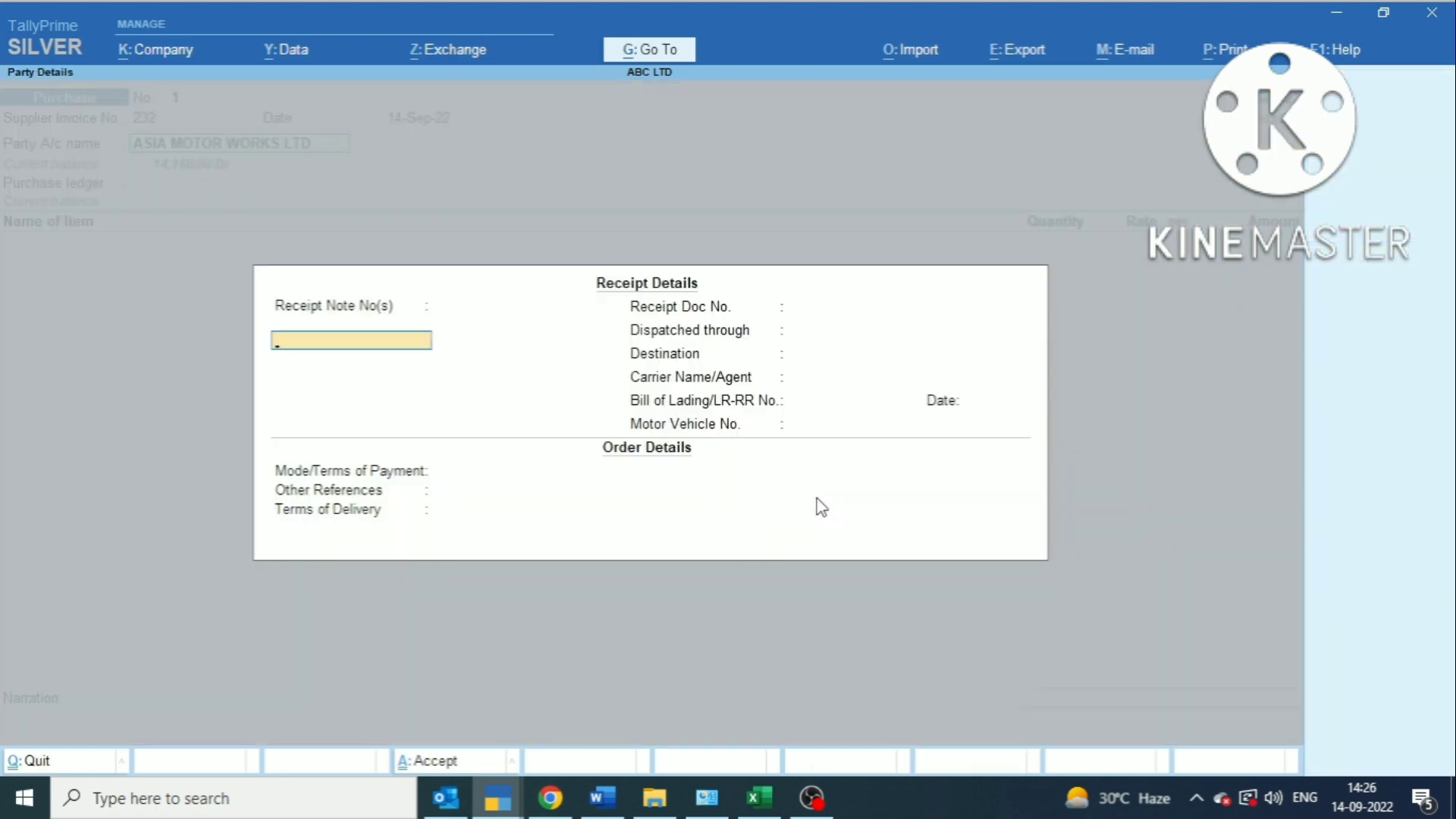
# - Accept the purchase voucher's receipt details and order details with every field left blank
pyautogui.press('Return')
pyautogui.press('Return')
pyautogui.press('Return')
pyautogui.press('Return')
pyautogui.press('Return')
pyautogui.press('Return')
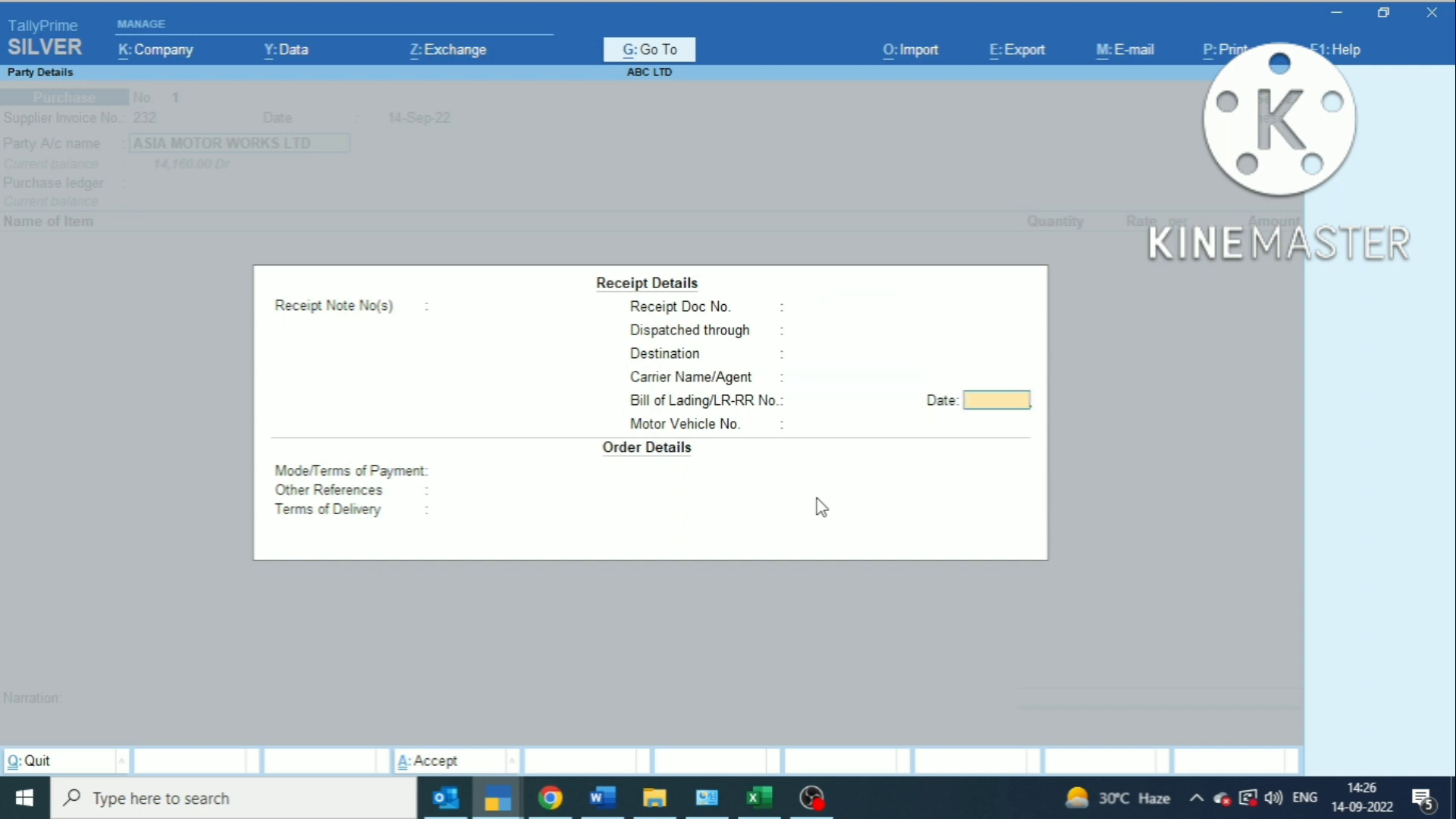
pyautogui.press('Return')
pyautogui.press('Return')
pyautogui.press('Return')
pyautogui.press('Return')
pyautogui.press('Return')
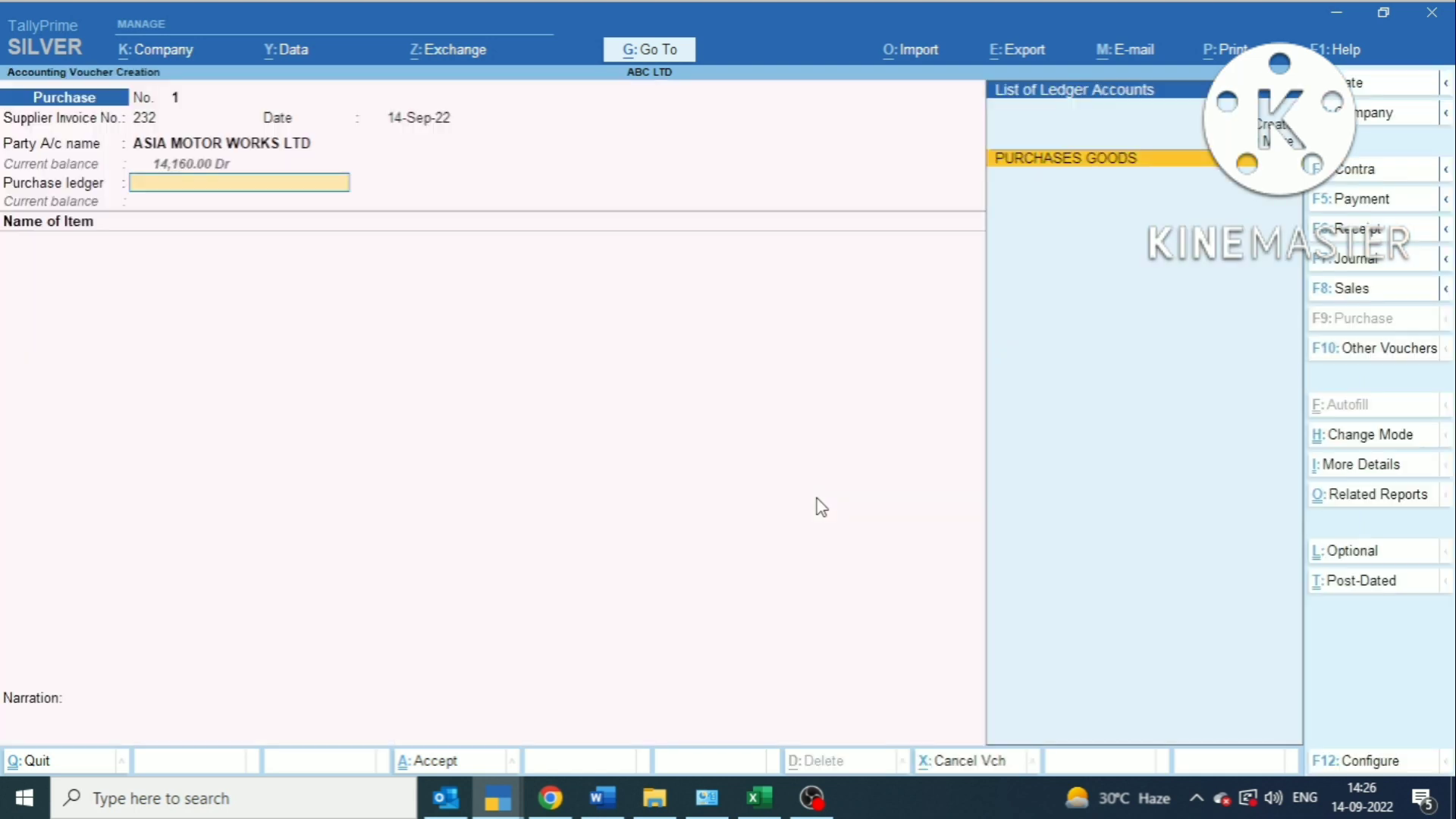
# - Select PURCHASES GOODS as the purchase ledger and open its master for alteration
pyautogui.press('Return')
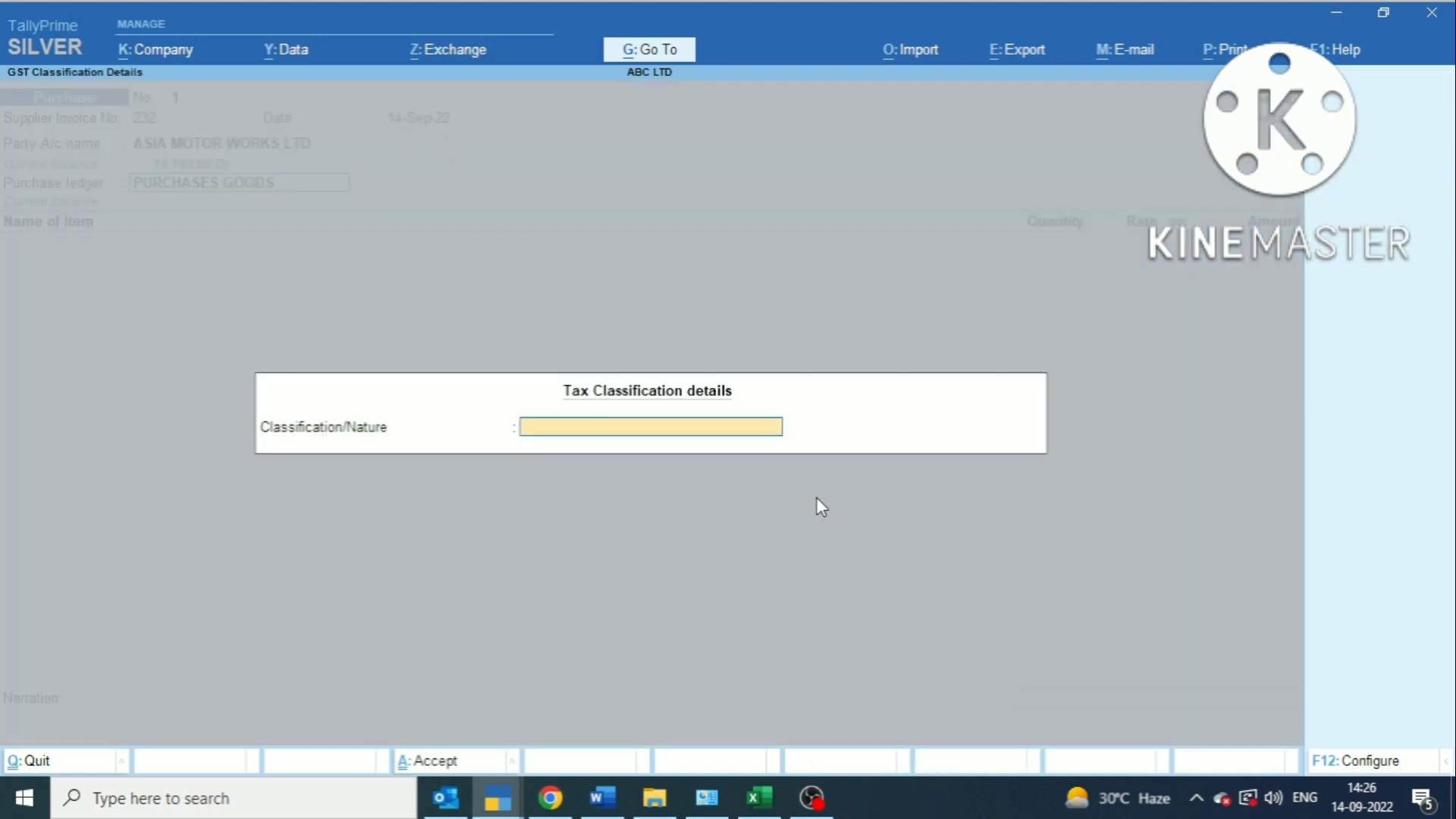
pyautogui.press('Escape')
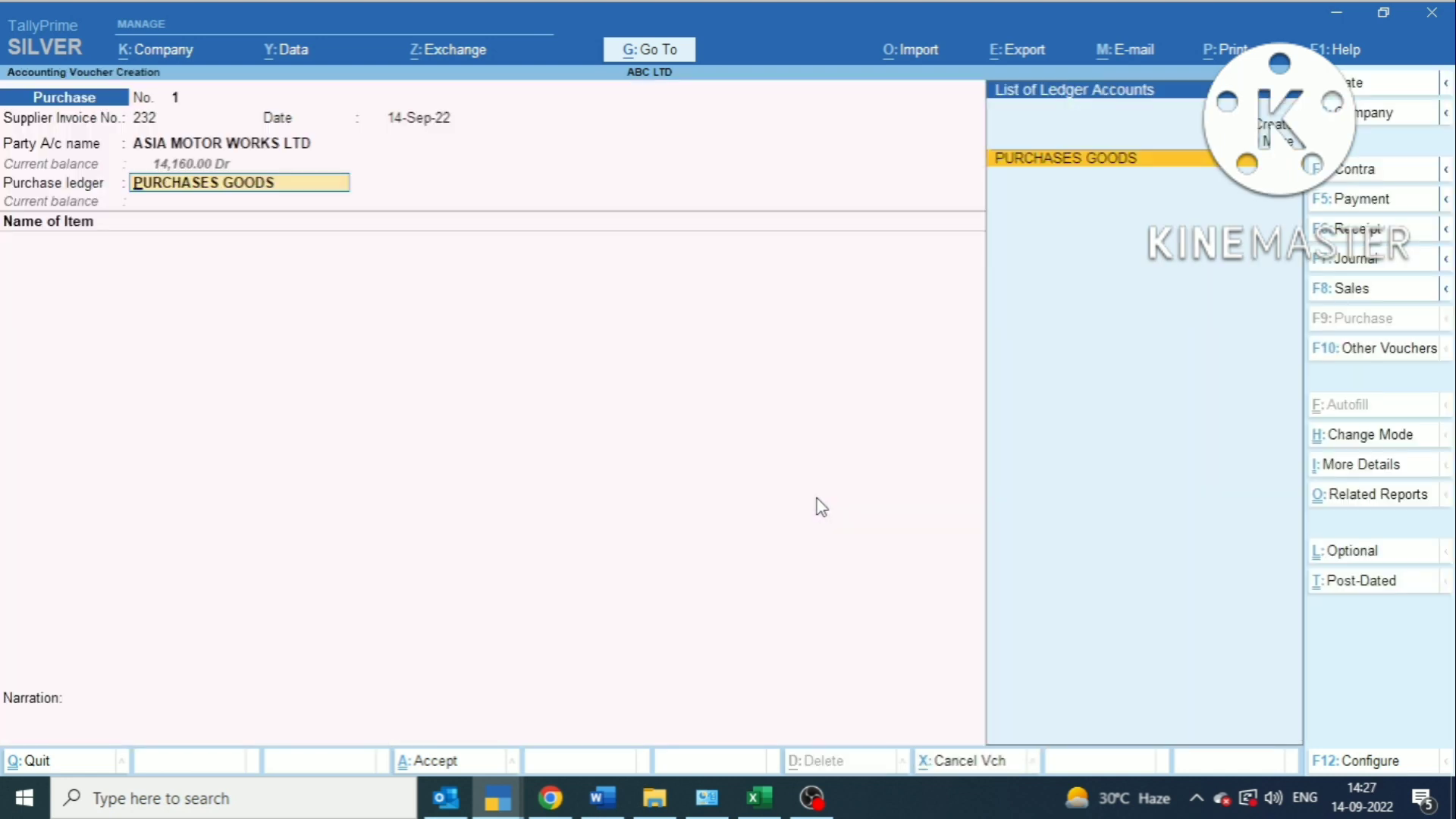
pyautogui.press('ctrl')
pyautogui.hotkey('ctrl', 'Return')
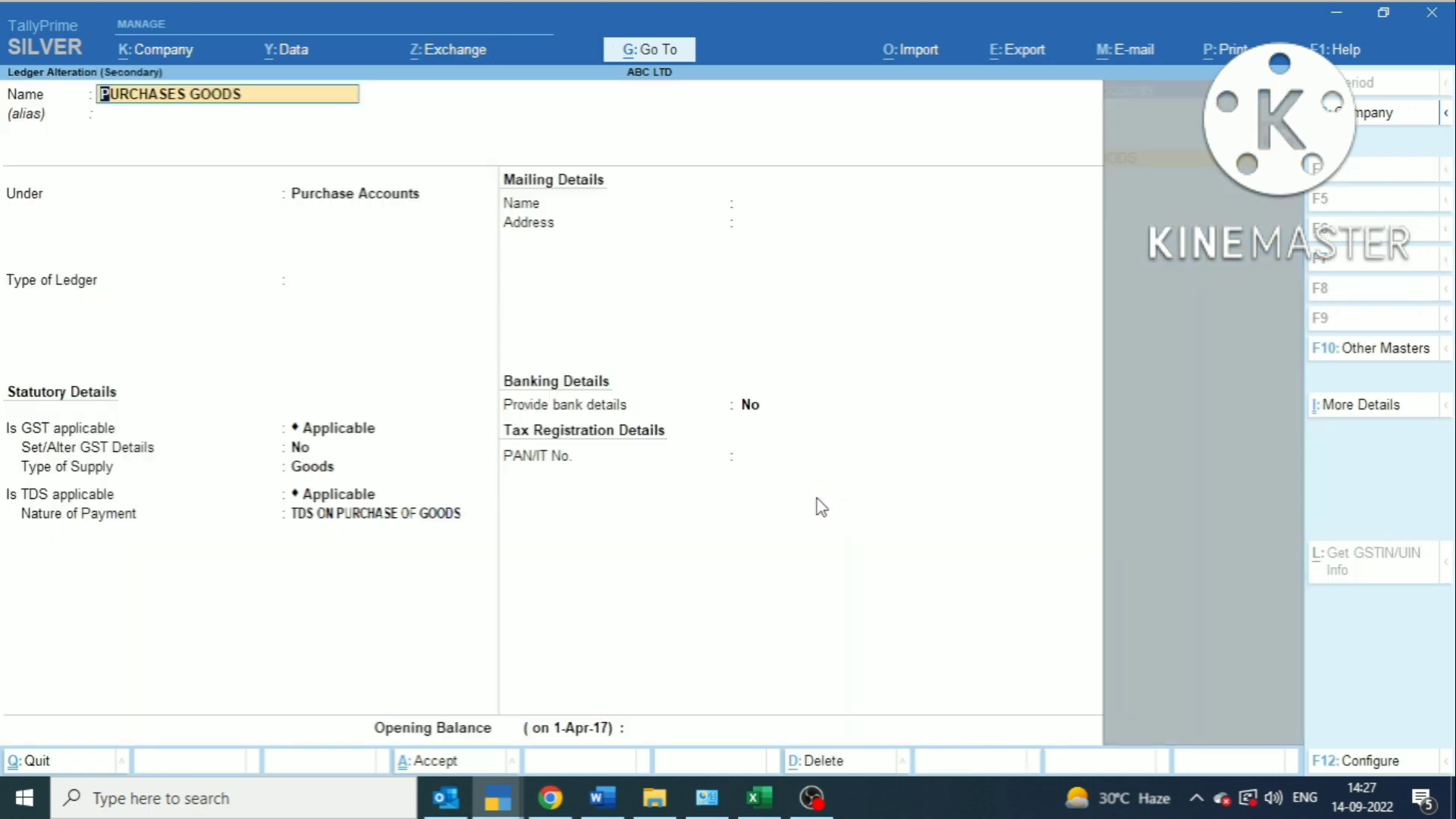
# - Keep the ledger's name and blank alias, set Type of Ledger to Not Applicable, and accept GST as Applicable with Set/Alter GST Details at No
pyautogui.press('Return')
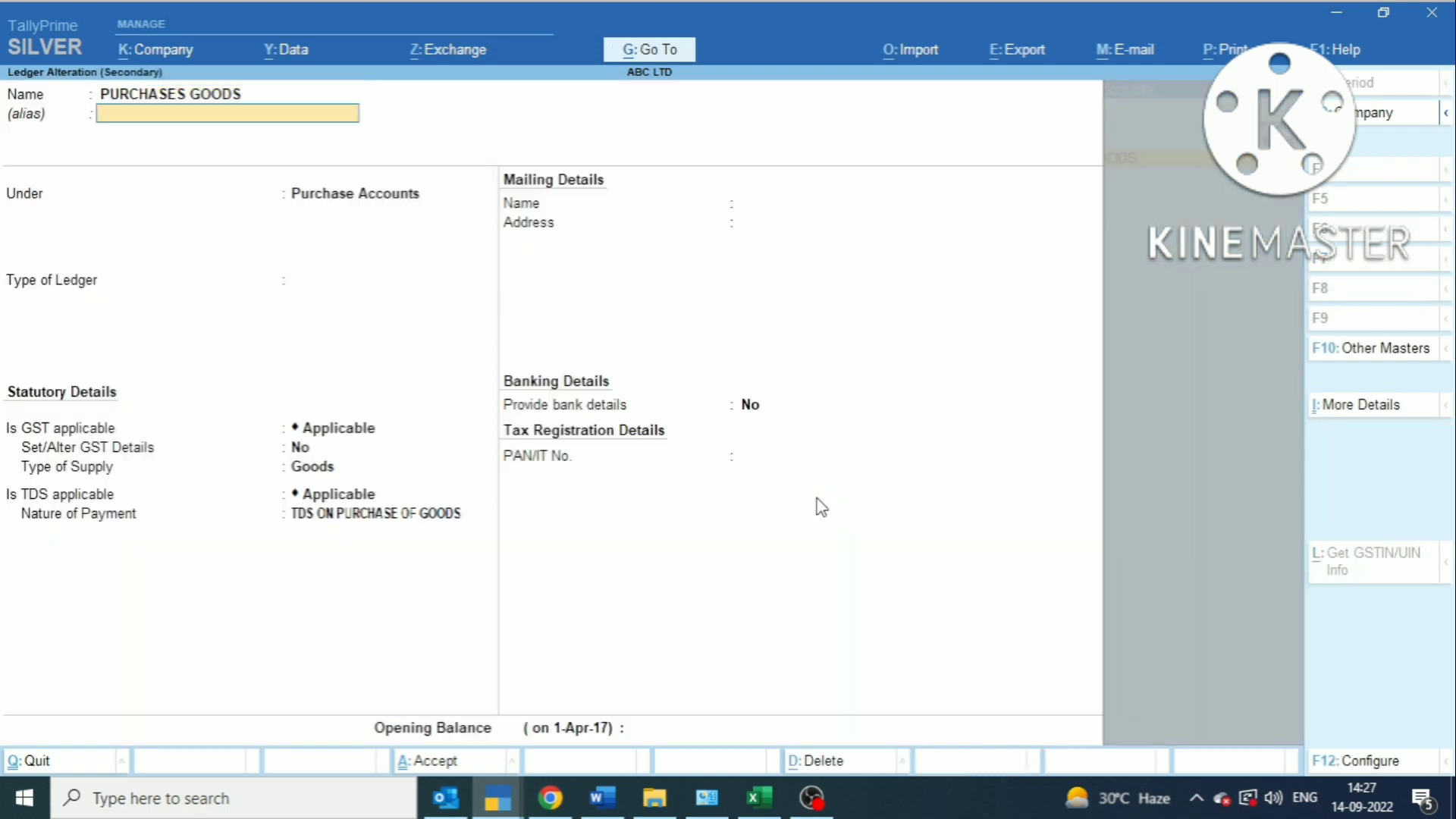
pyautogui.press('Return')
pyautogui.press('Return')
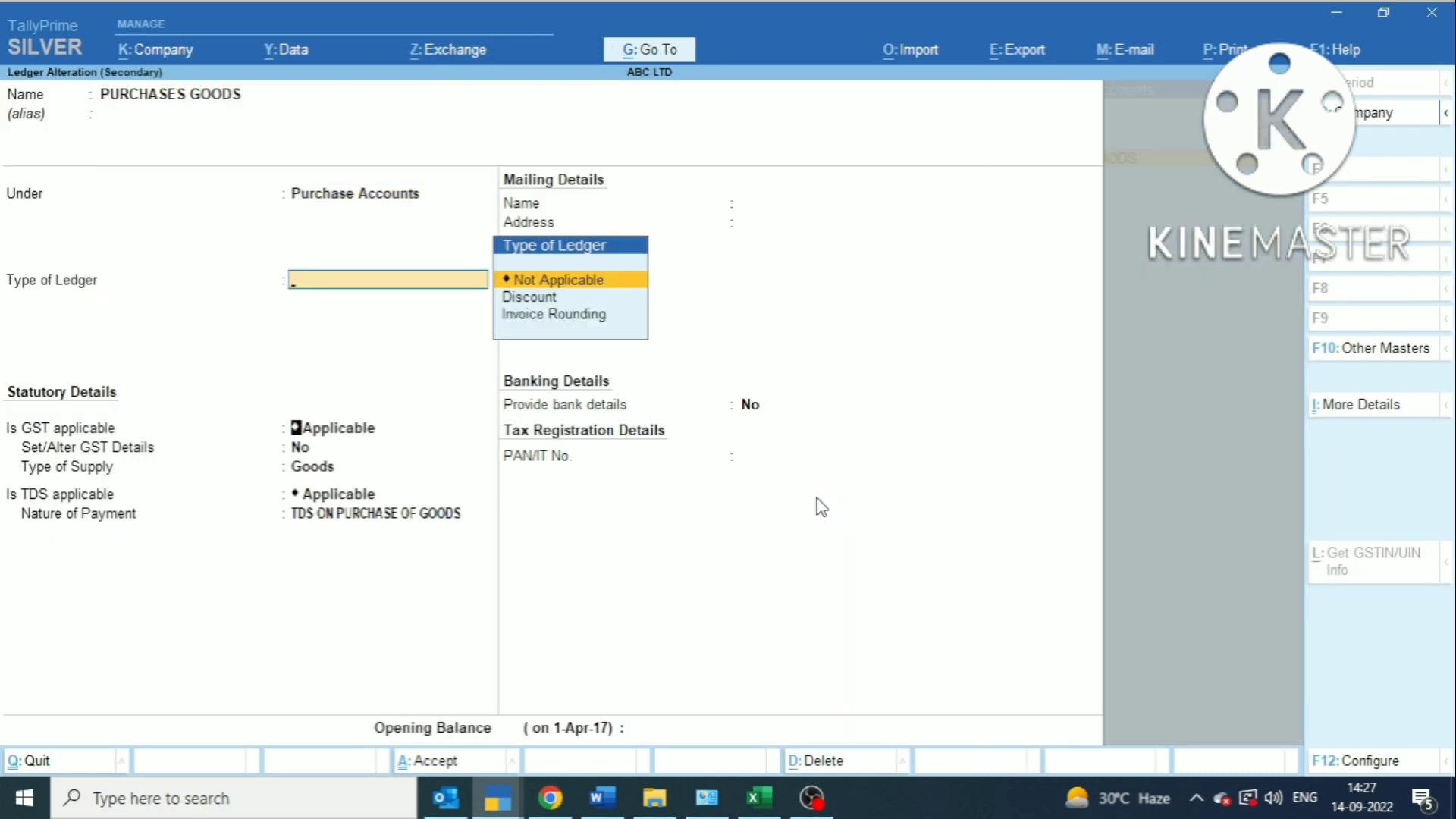
pyautogui.press('Return')
pyautogui.press('Return')
pyautogui.press('Return')
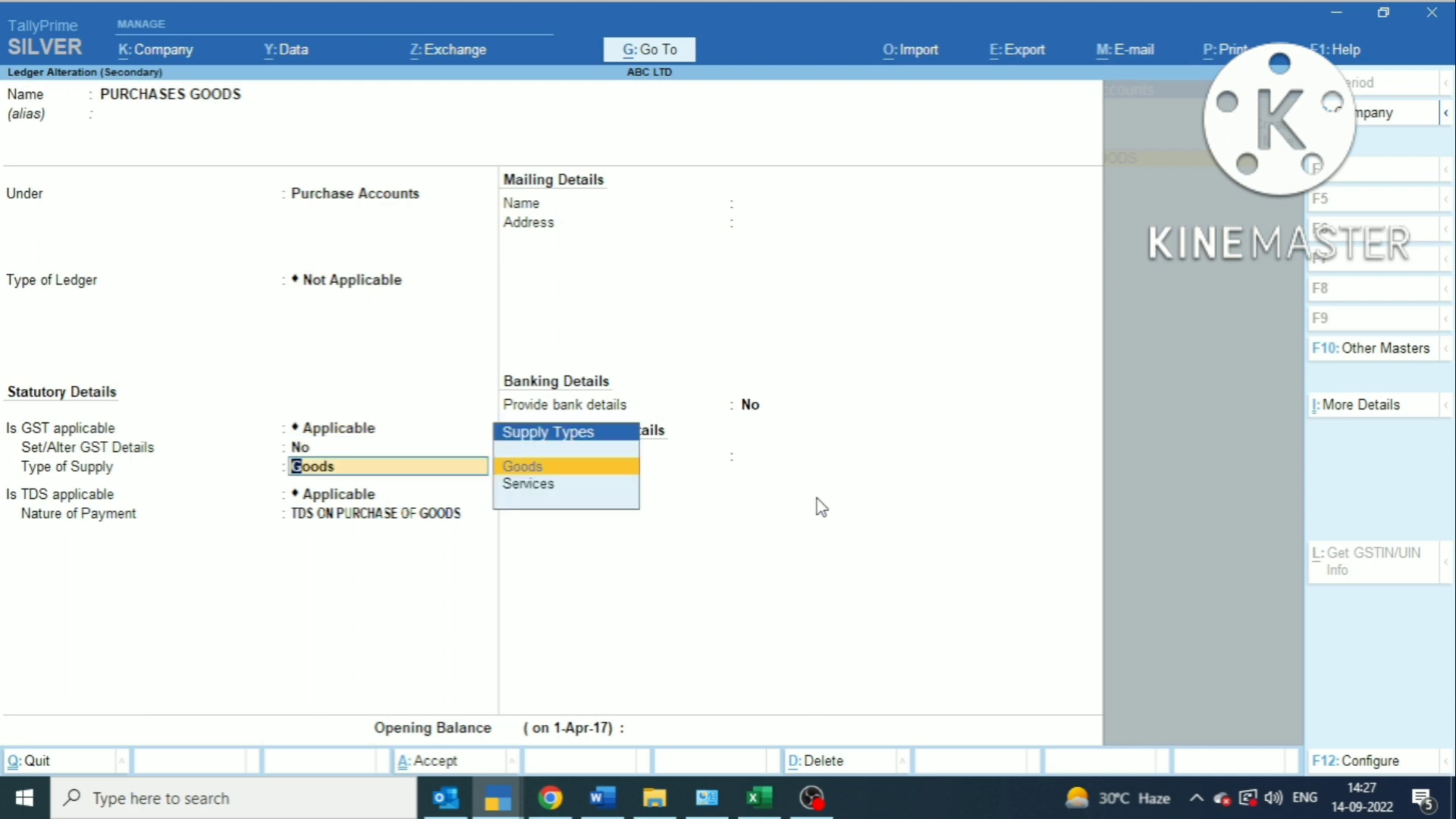
# - Recheck the ledger from its Purchase Accounts group through its GST settings and accept Goods as the type of supply
pyautogui.press('BackSpace')
pyautogui.press('BackSpace')
pyautogui.press('BackSpace')
pyautogui.press('BackSpace')
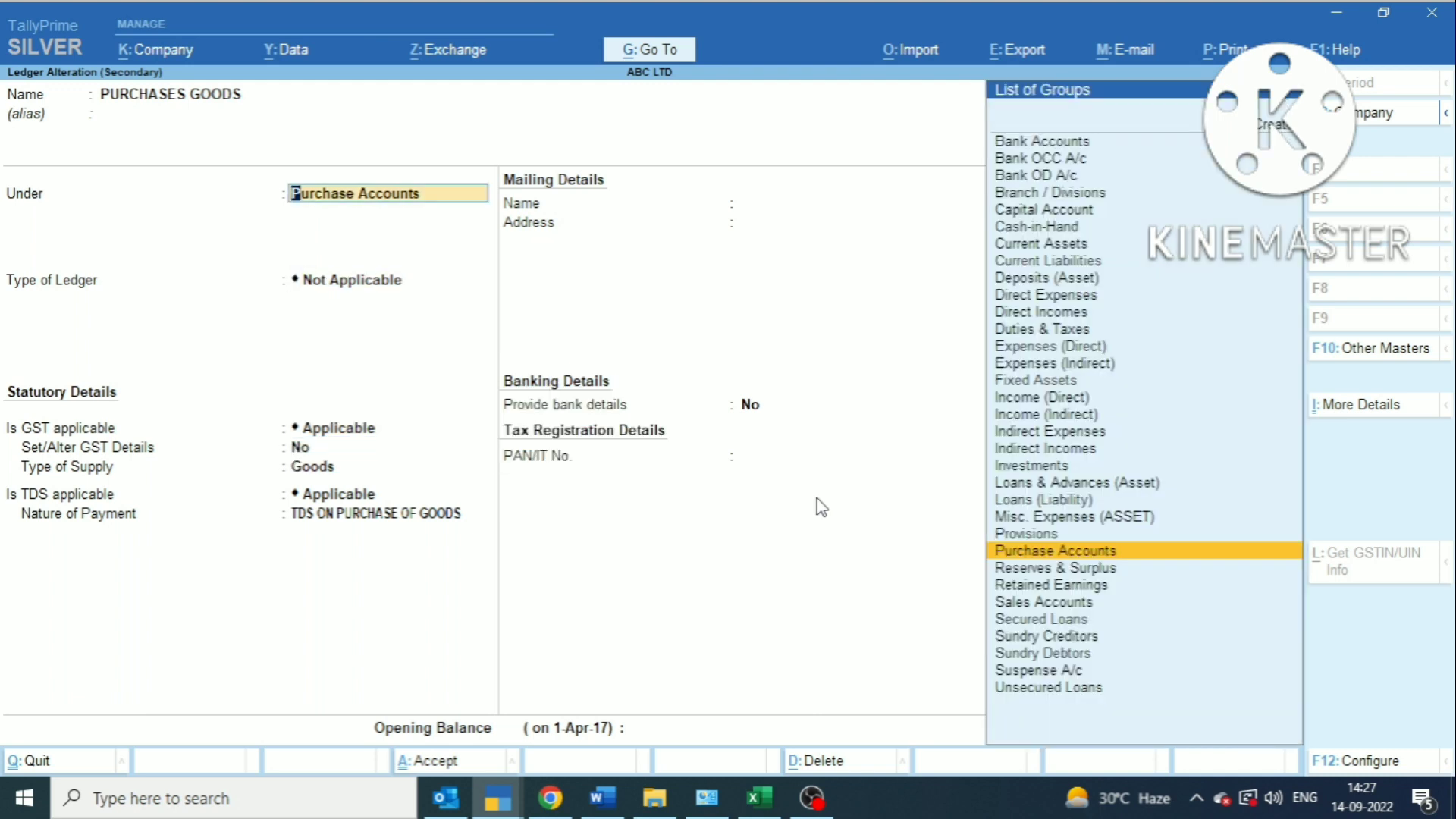
pyautogui.press('Return')
pyautogui.press('Return')
pyautogui.press('Return')
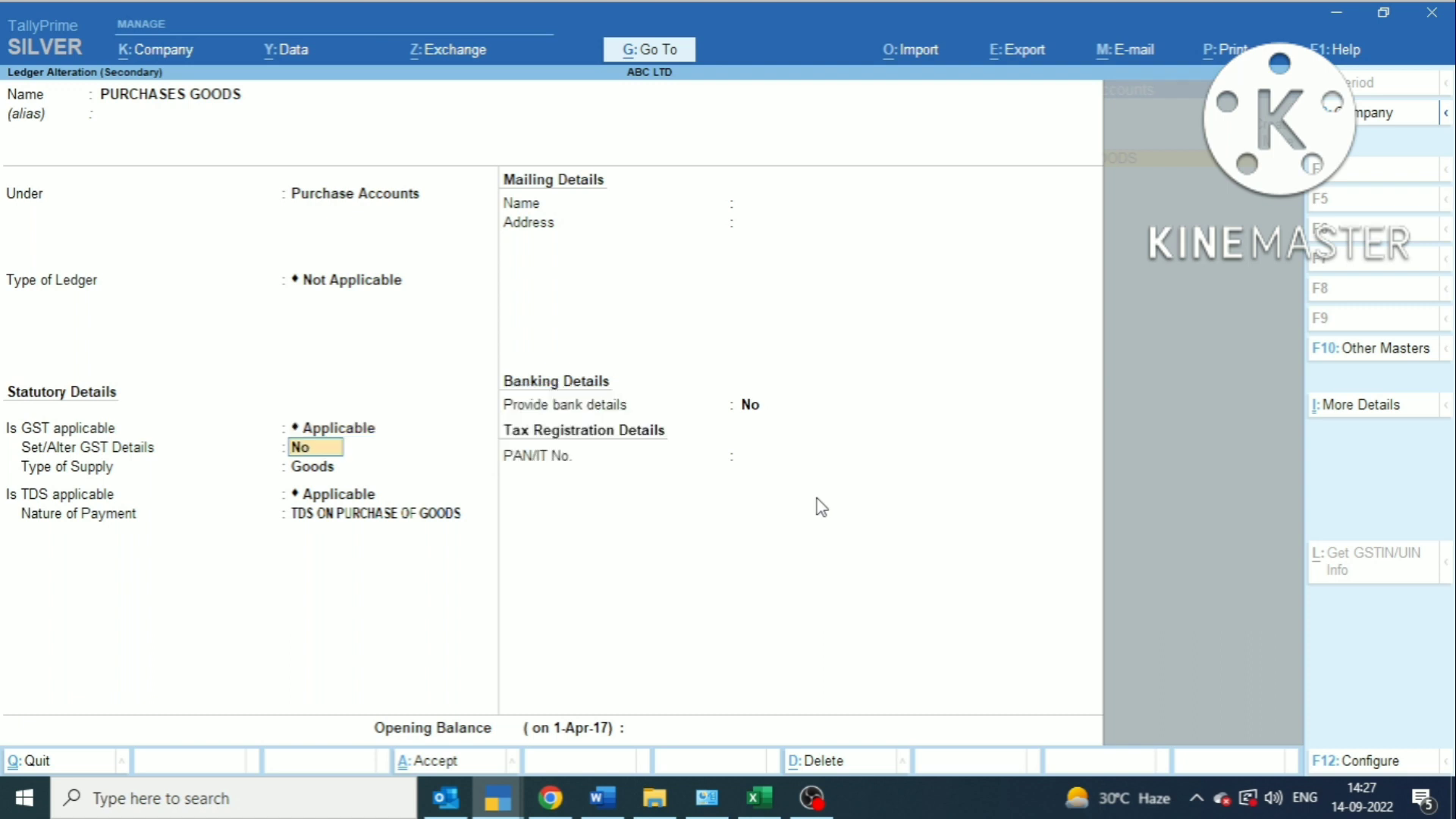
pyautogui.press('Return')
pyautogui.press('Return')
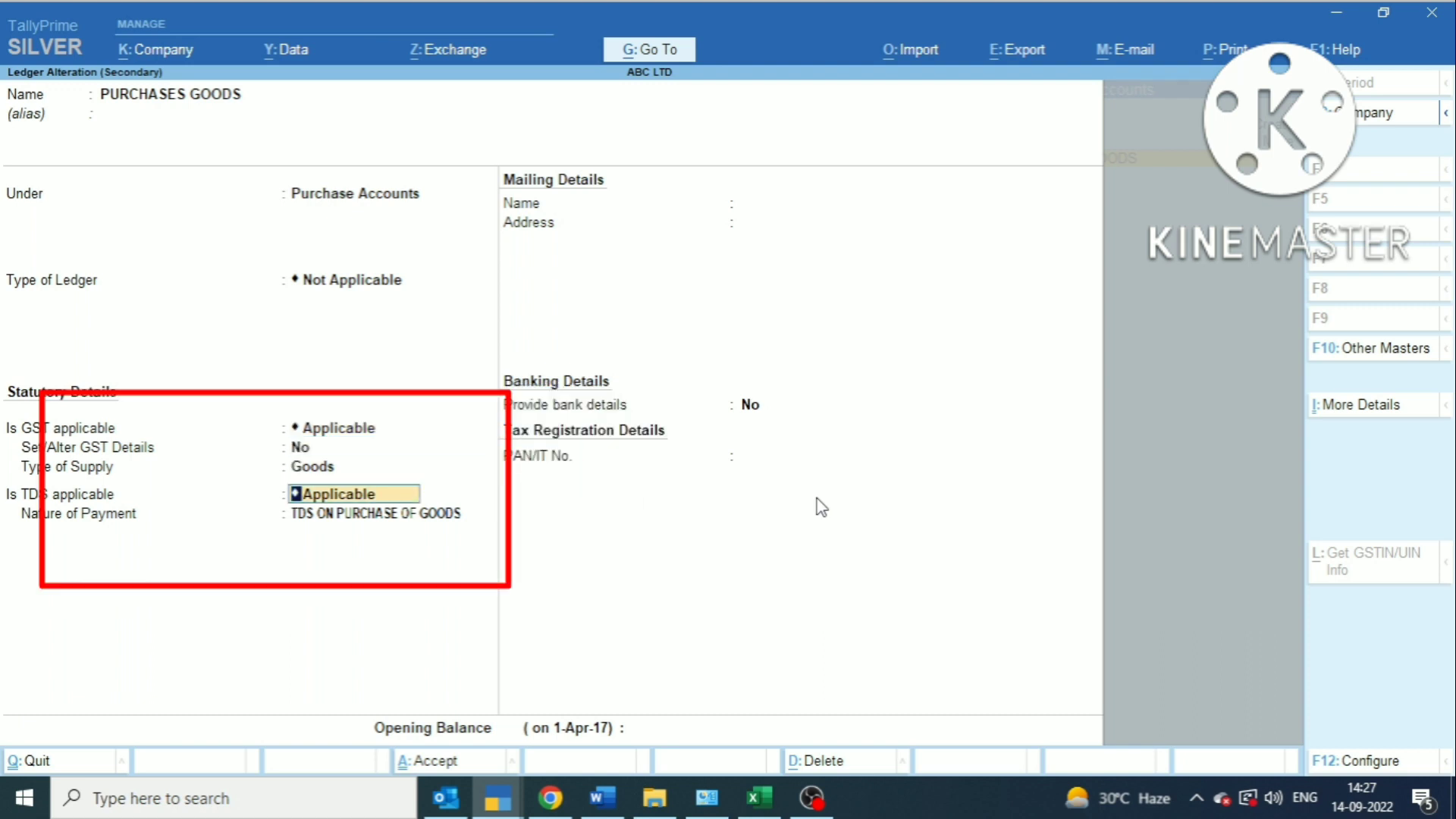
pyautogui.press('Return')
pyautogui.press('BackSpace')
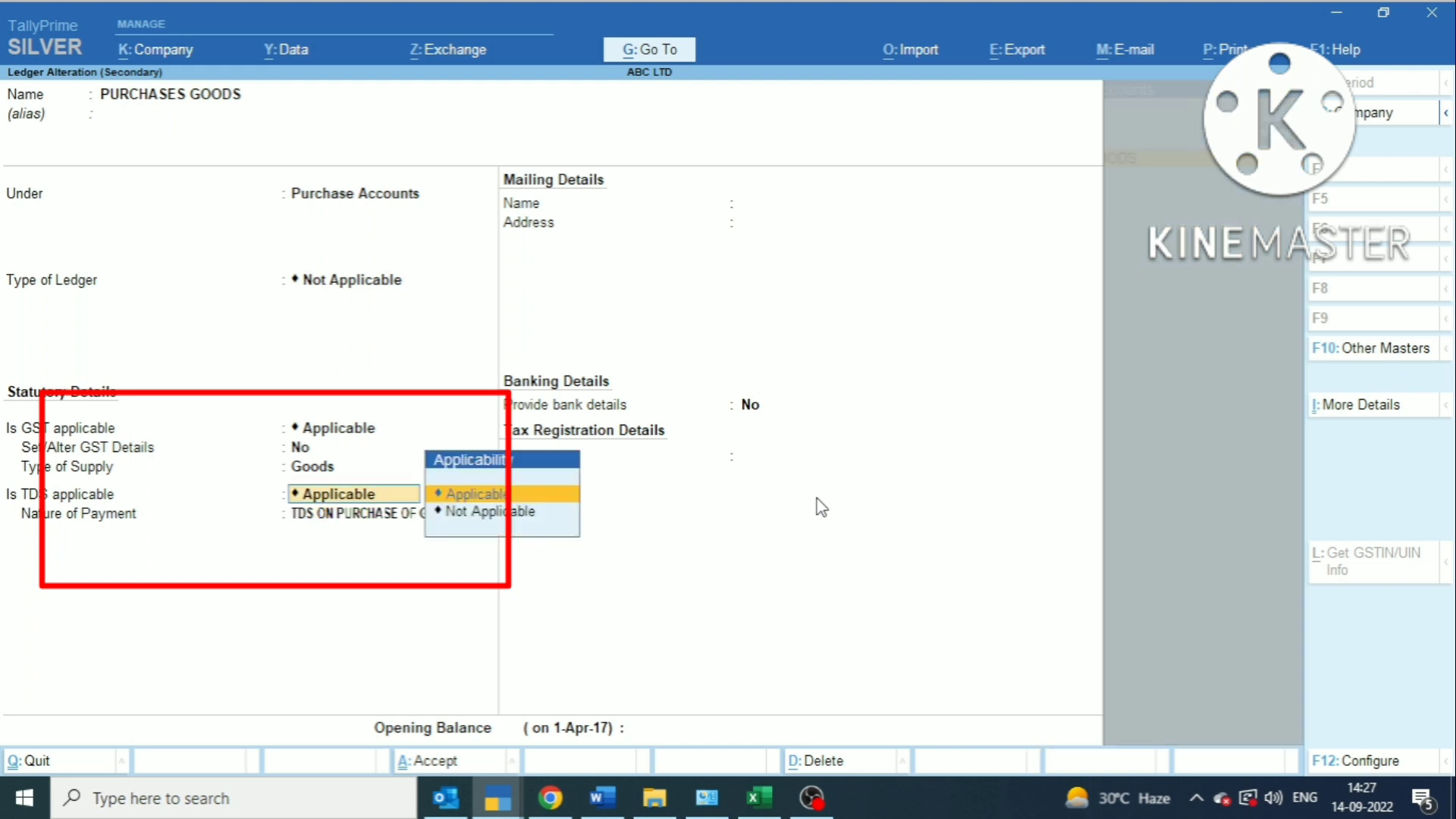
pyautogui.press('Down')
pyautogui.press('Return')
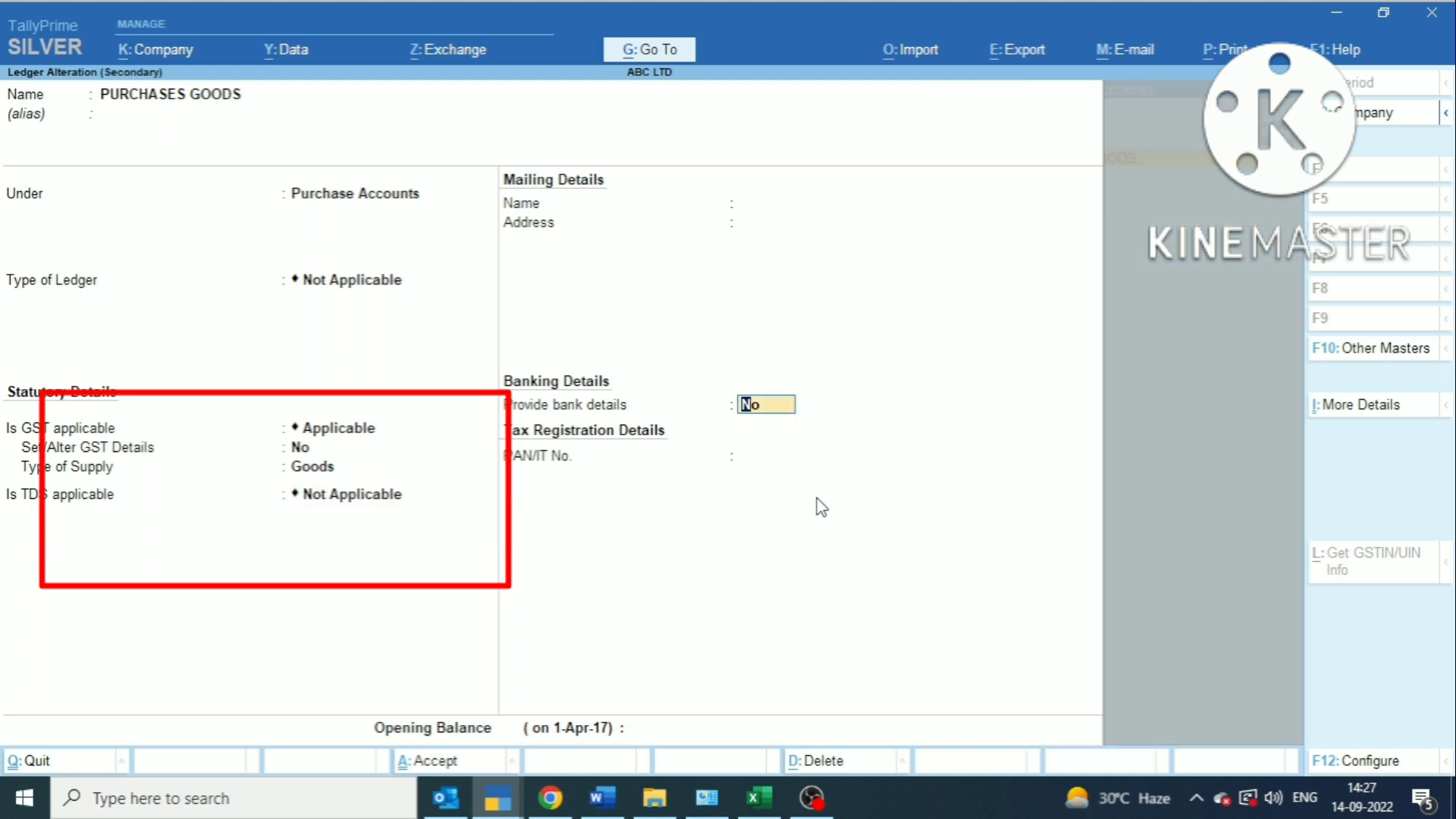
# - Set TDS to Applicable with nature of payment TDS ON PURCHASE OF GOODS, keep bank details at No, and save the purchase ledger
pyautogui.press('BackSpace')
pyautogui.press('Up')
pyautogui.press('Return')
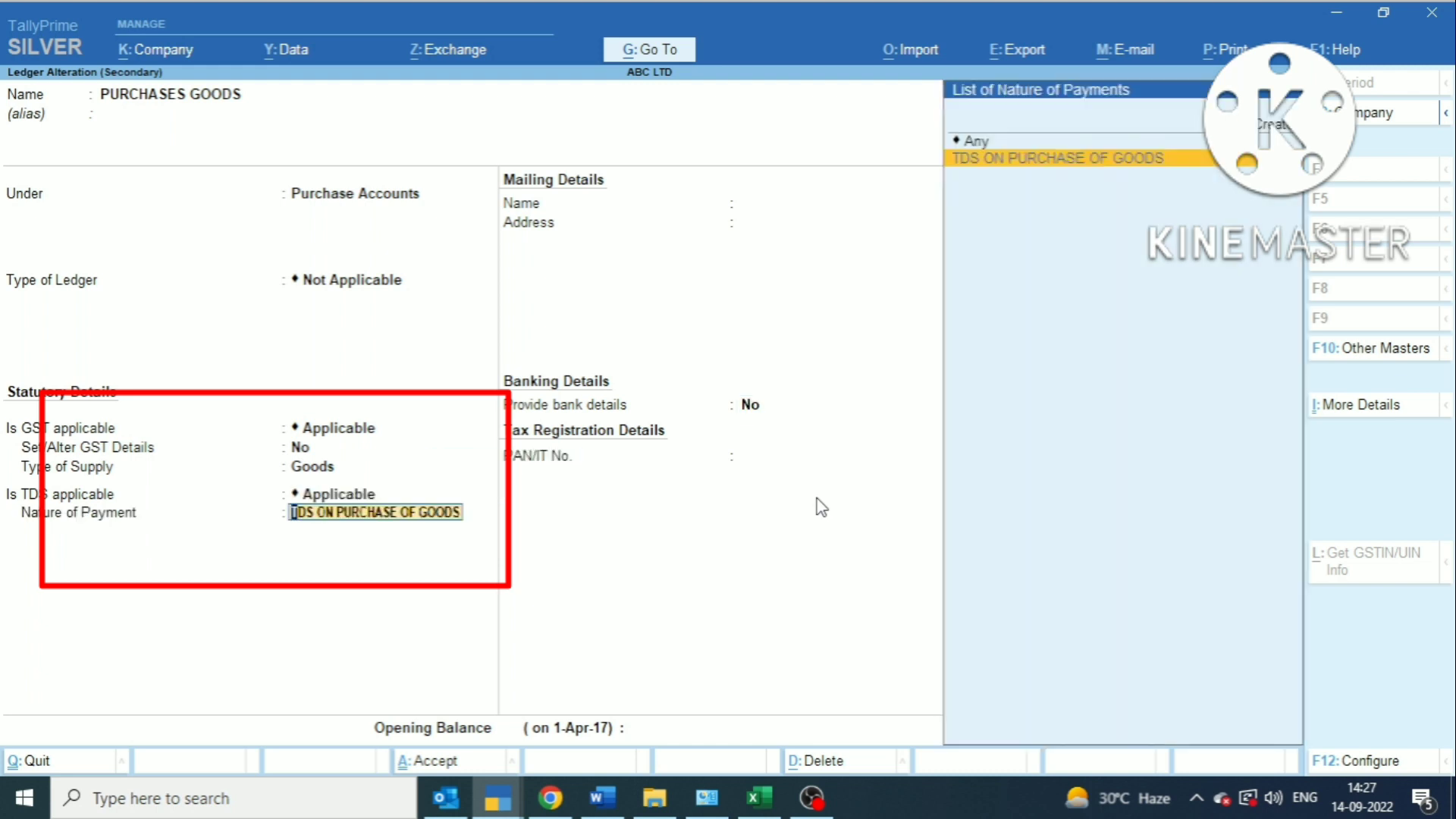
pyautogui.press('Return')
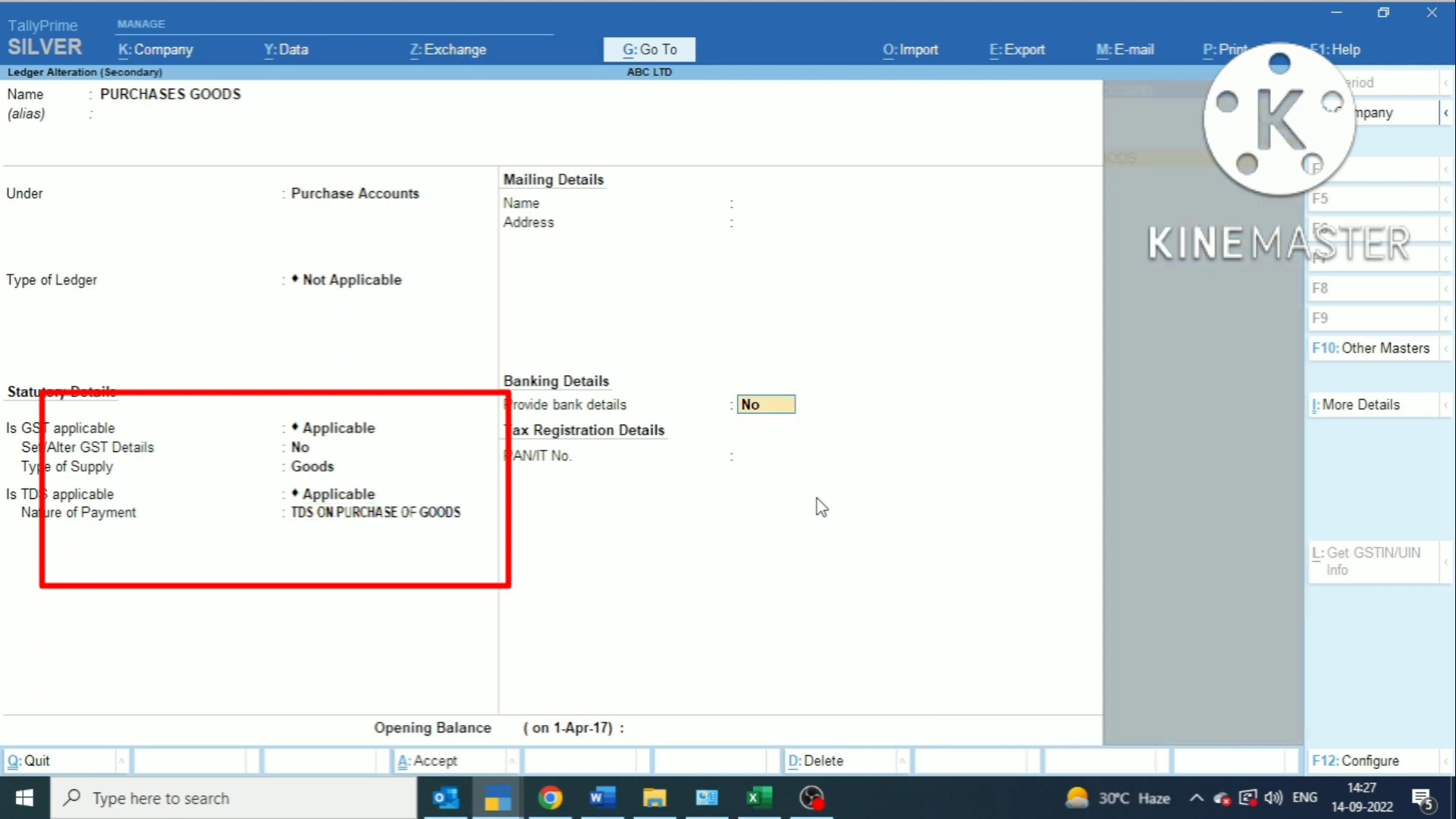
pyautogui.press('Return')
pyautogui.press('Return')
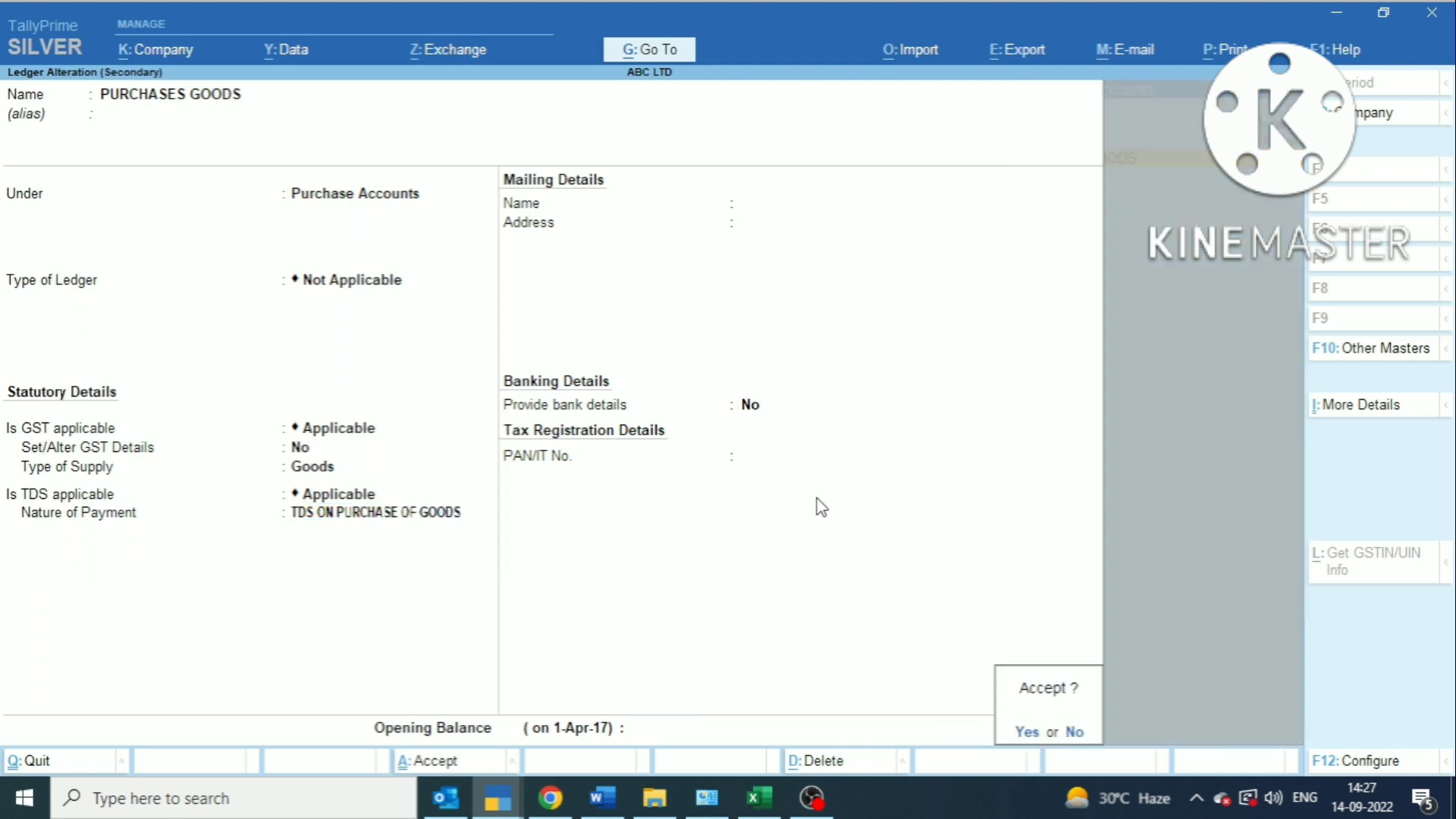
pyautogui.press('Return')
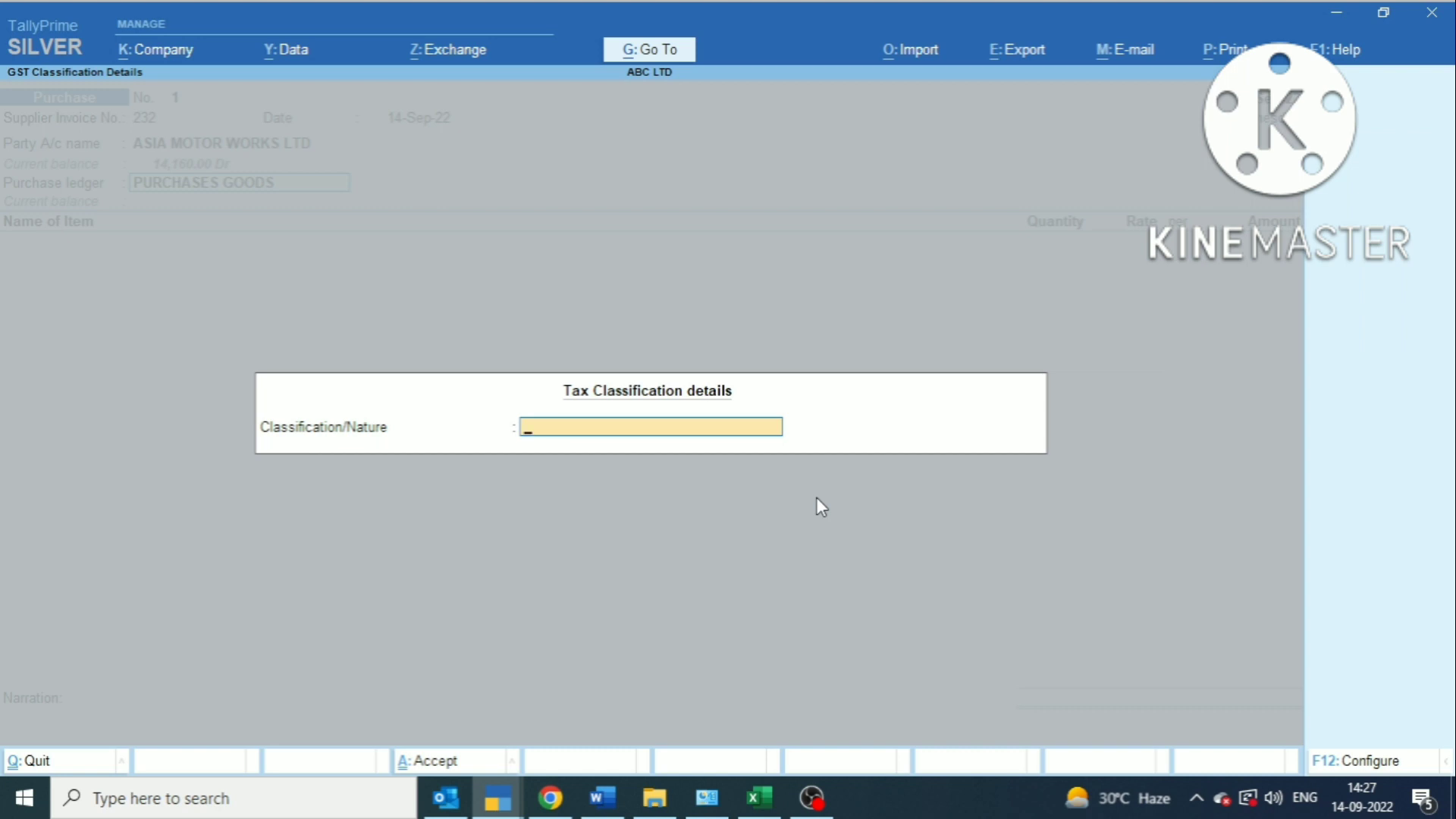
# - Set the purchase ledger's tax classification to Interstate Purchase Taxable
pyautogui.write('INTERS')
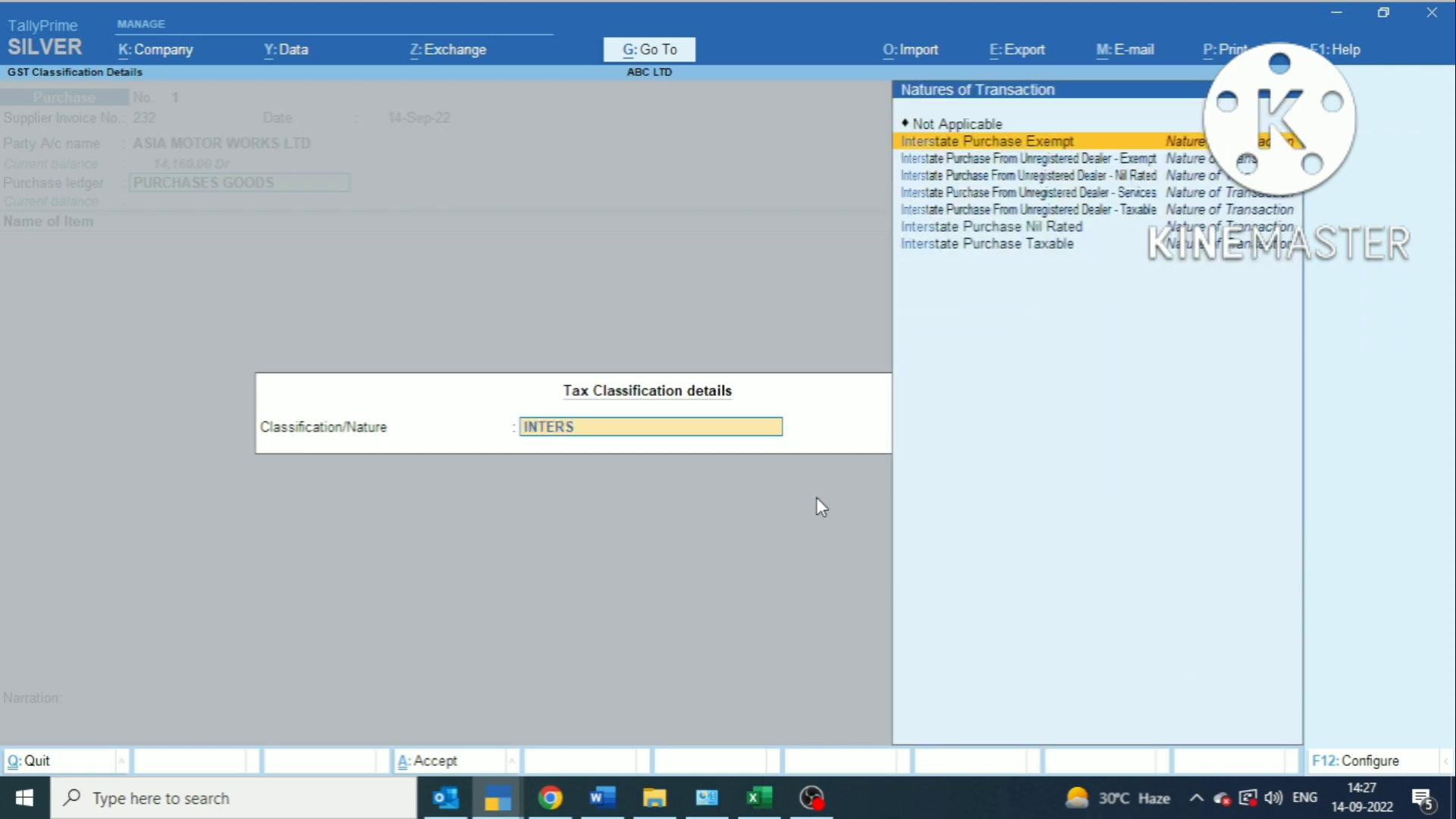
pyautogui.press('Down')
pyautogui.press('Down')
pyautogui.press('Down')
pyautogui.press('Down')
pyautogui.press('Down')
pyautogui.press('Down')
pyautogui.press('Return')
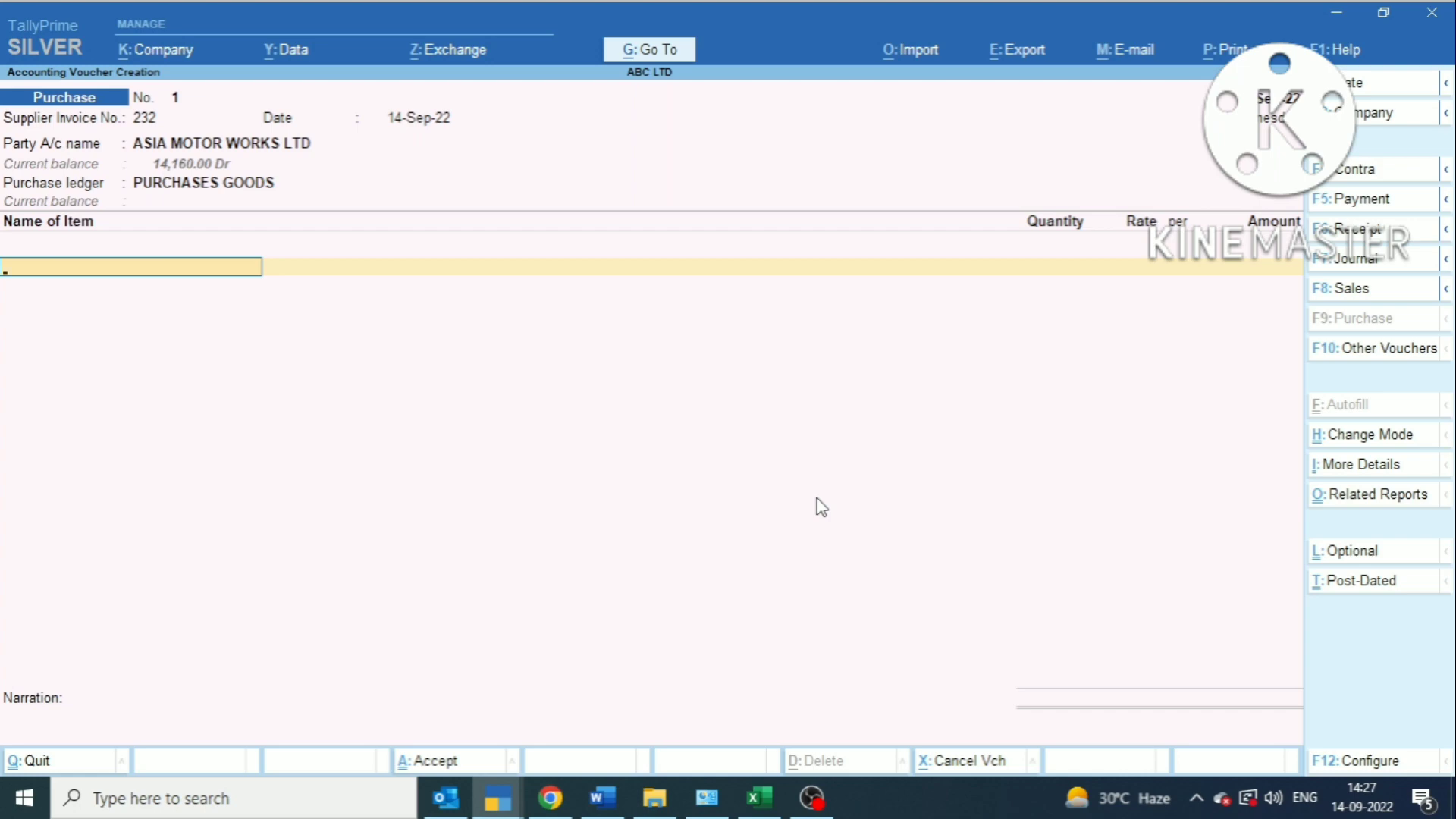
# - Check the goods description, quantity, rate, amount and IGST on the Word invoice, and return to the purchase voucher
pyautogui.hotkey('alt', 'Tab')
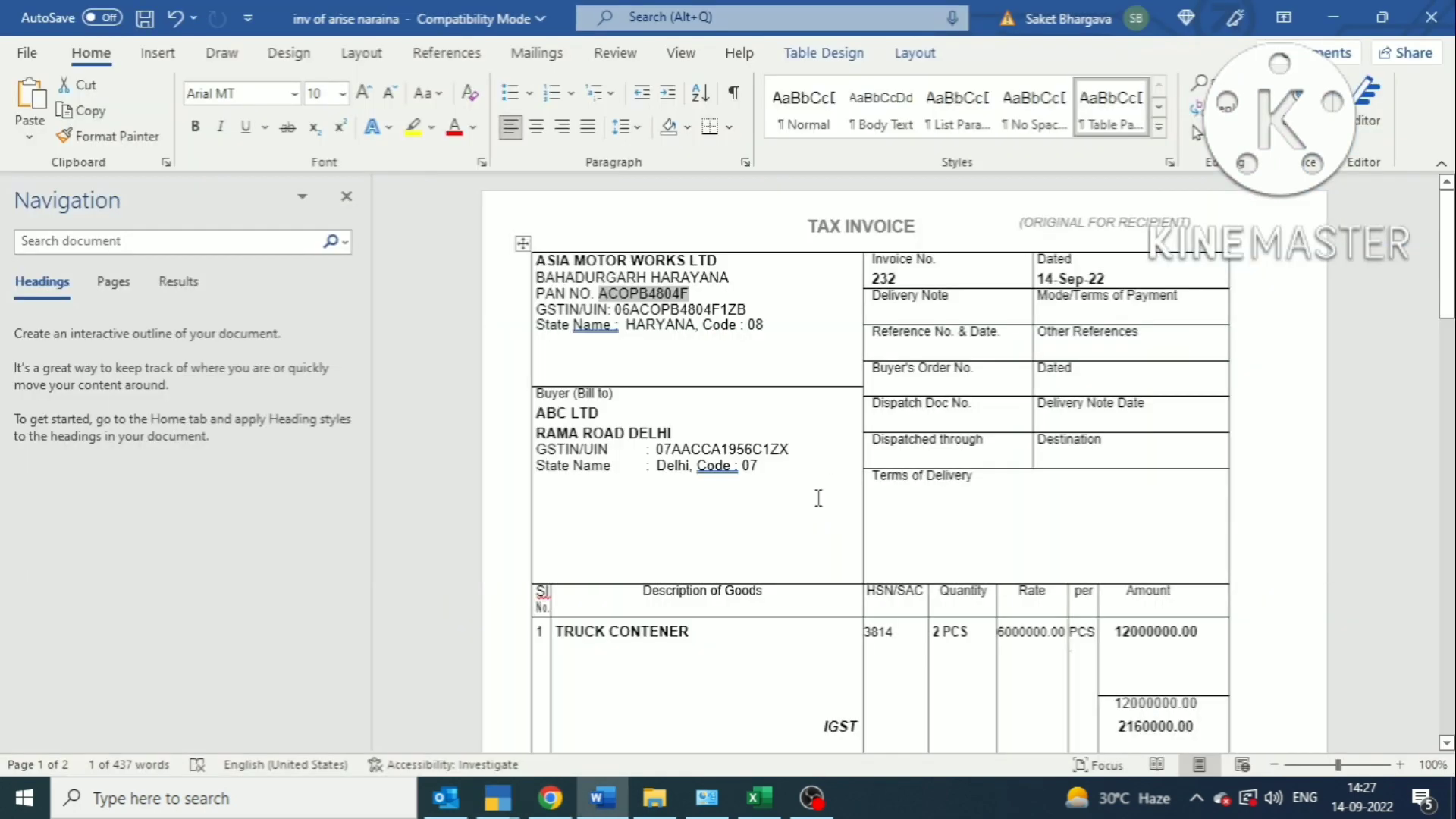
pyautogui.scroll(-2, 758, 515)
pyautogui.moveTo(555, 580); pyautogui.dragTo(708, 578)
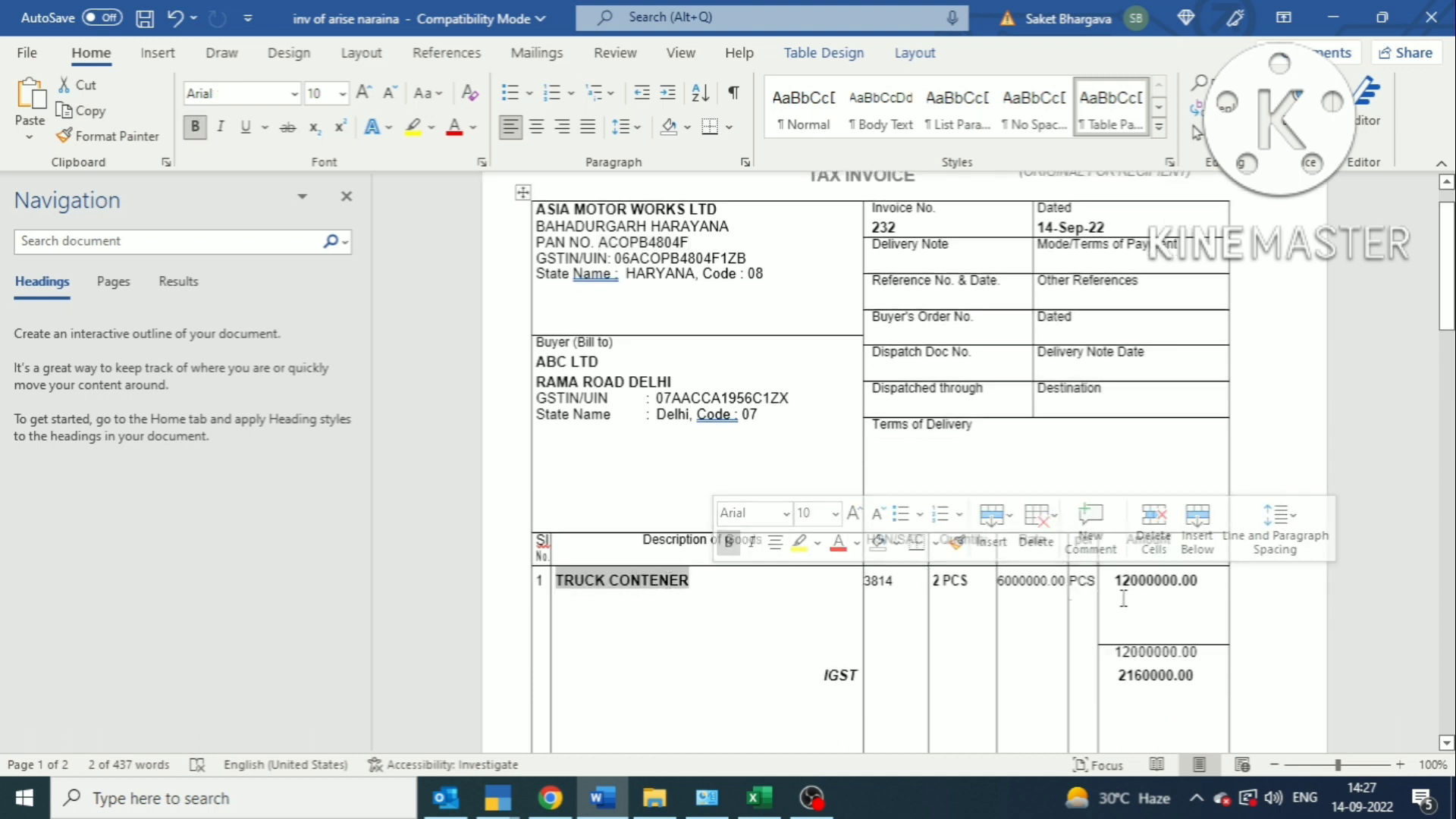
pyautogui.scroll(-2, 1123, 599)
pyautogui.scroll(-2, 1160, 601)
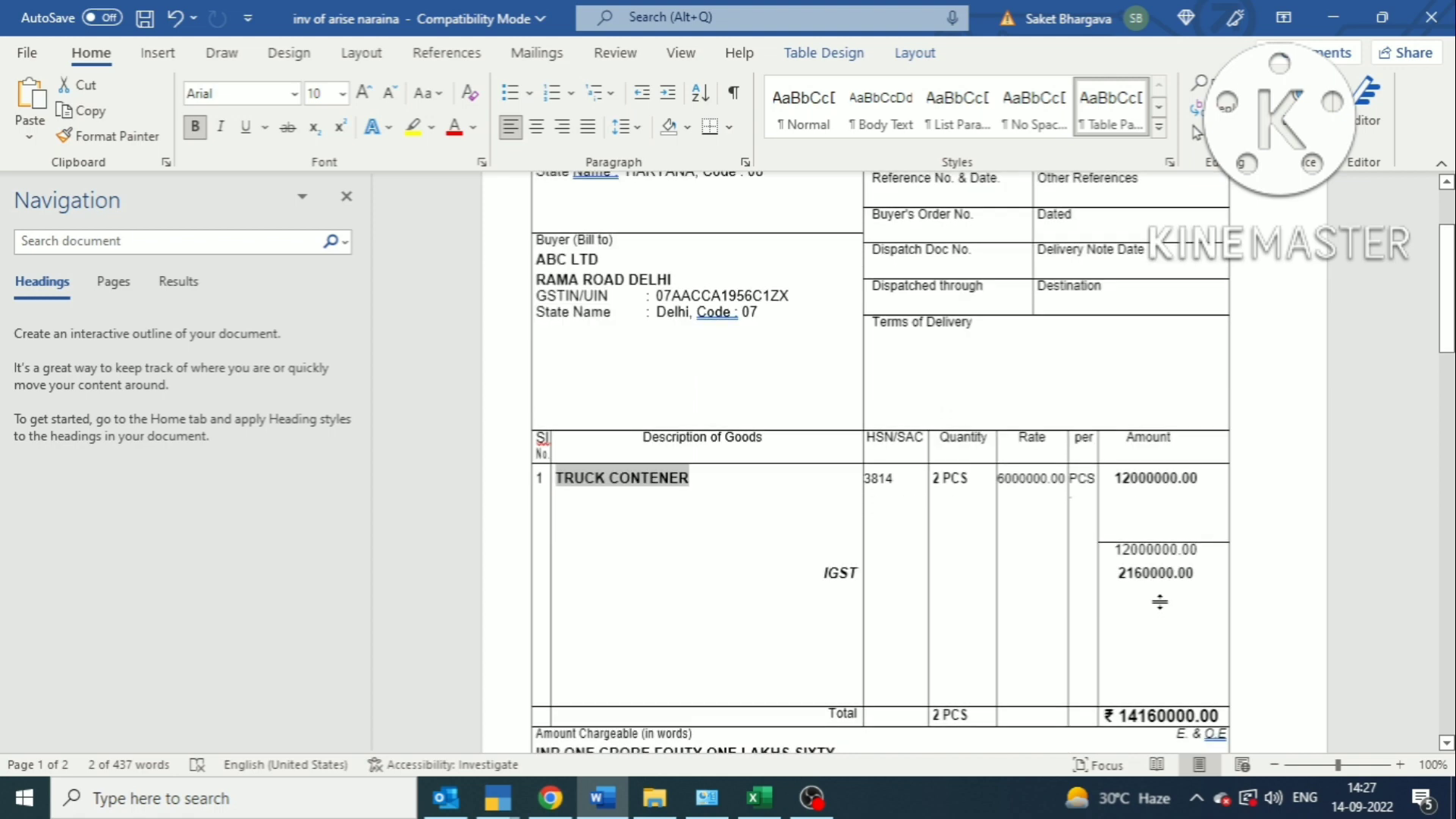
pyautogui.hotkey('alt', 'Tab')
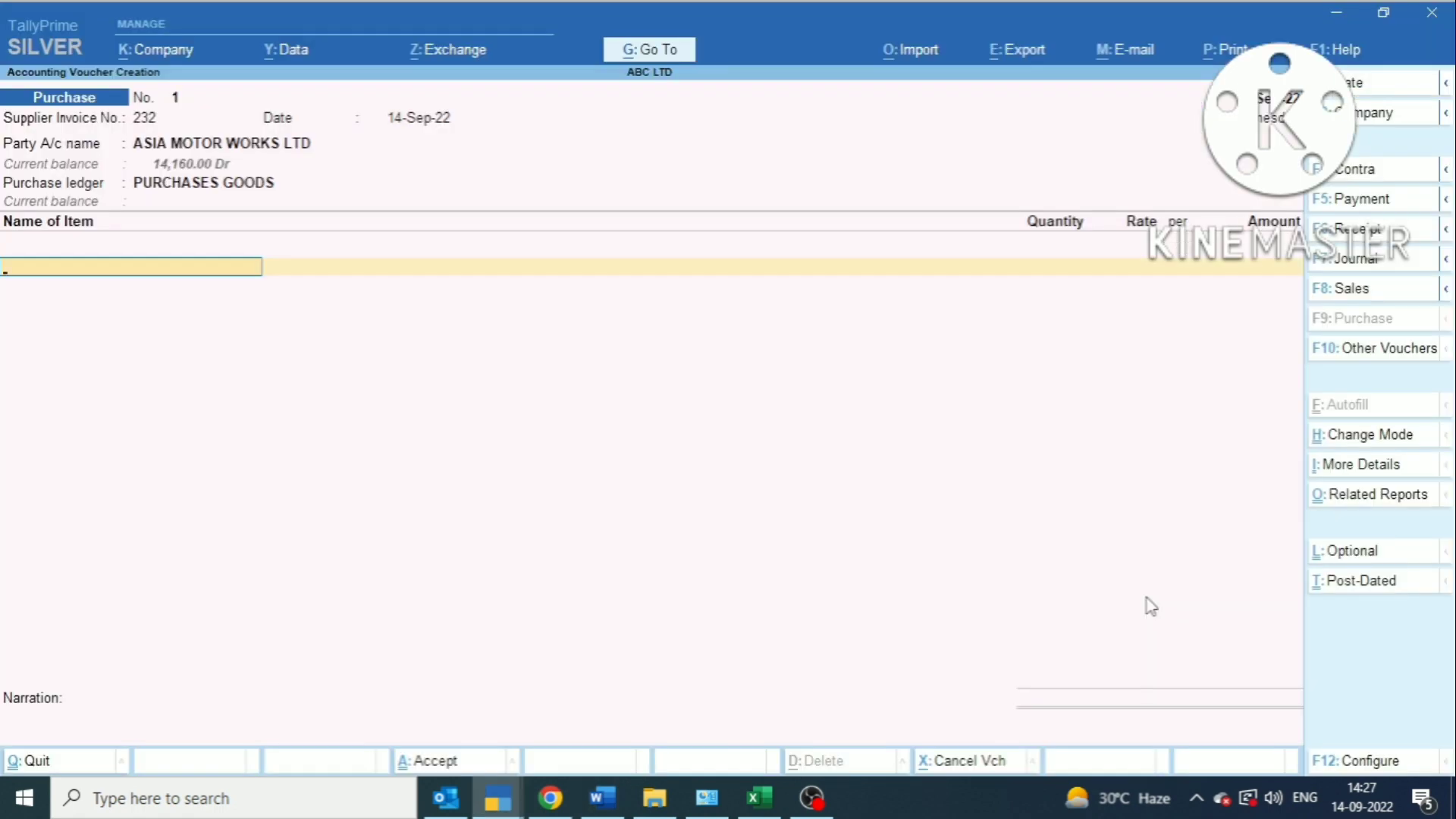
# - Select TRUCK CONTENER as the voucher's stock item and open its master for alteration
pyautogui.write('R')
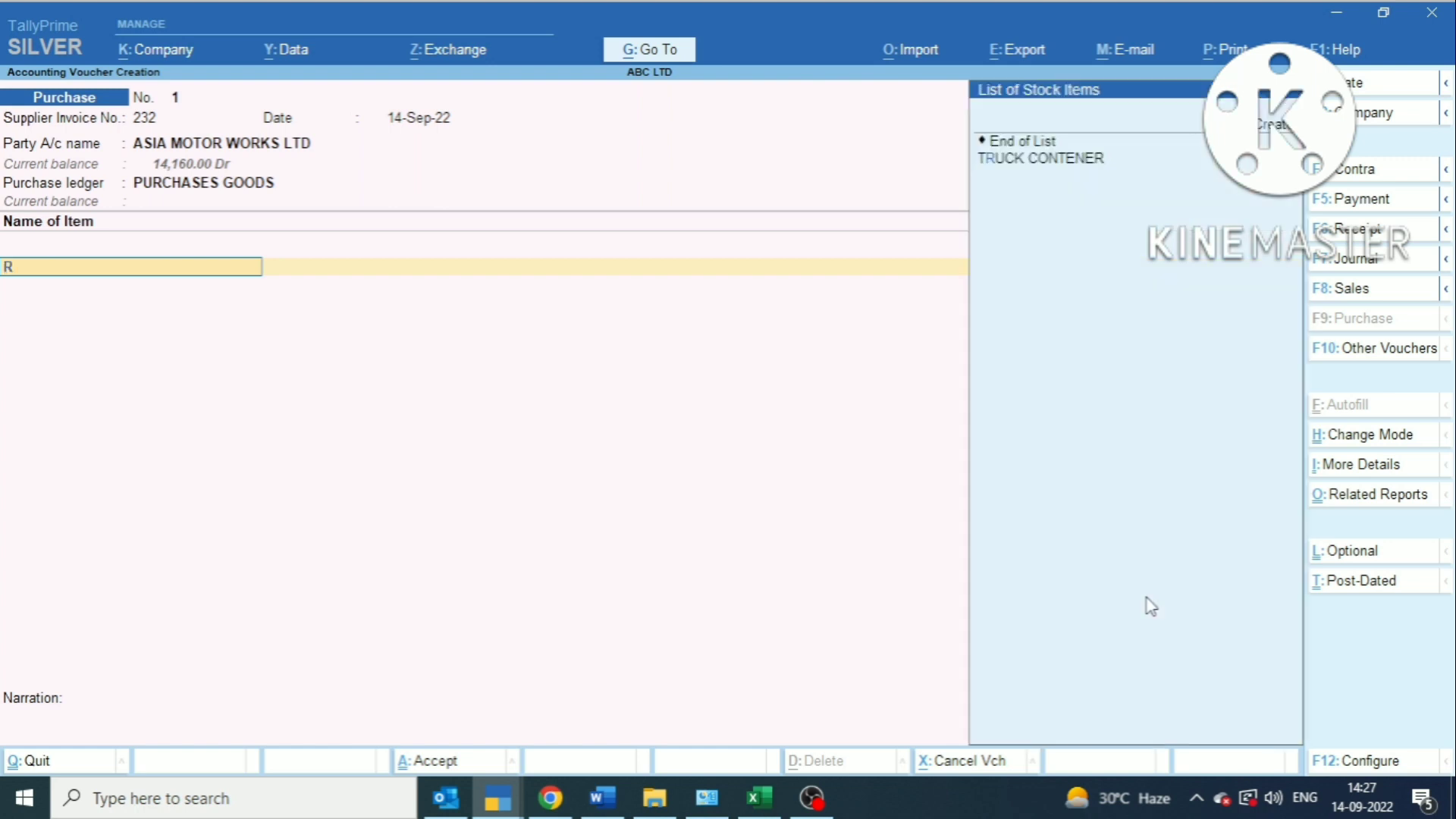
pyautogui.press('Down')
pyautogui.press('Down')
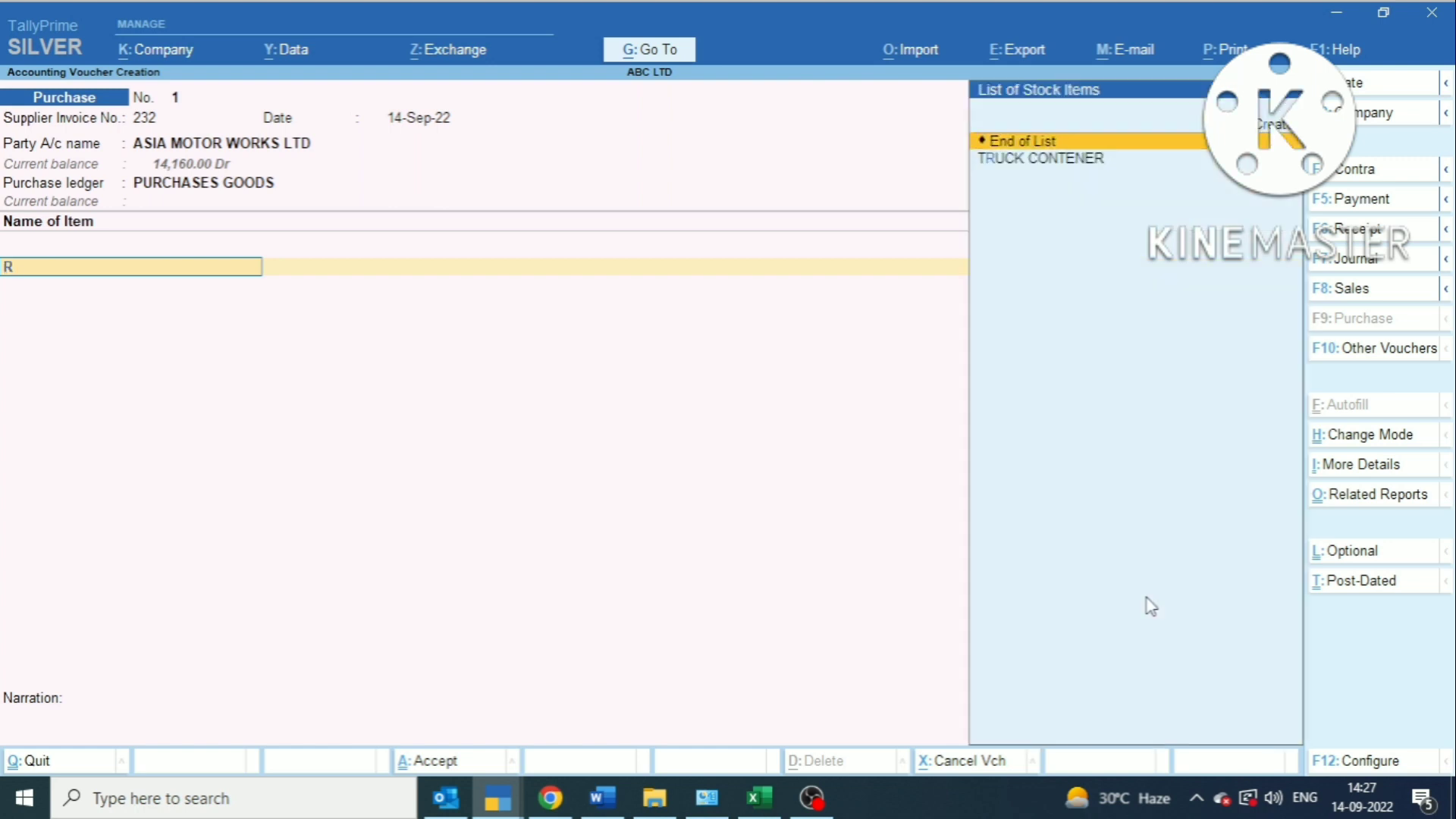
pyautogui.press('Return')
pyautogui.press('Escape')
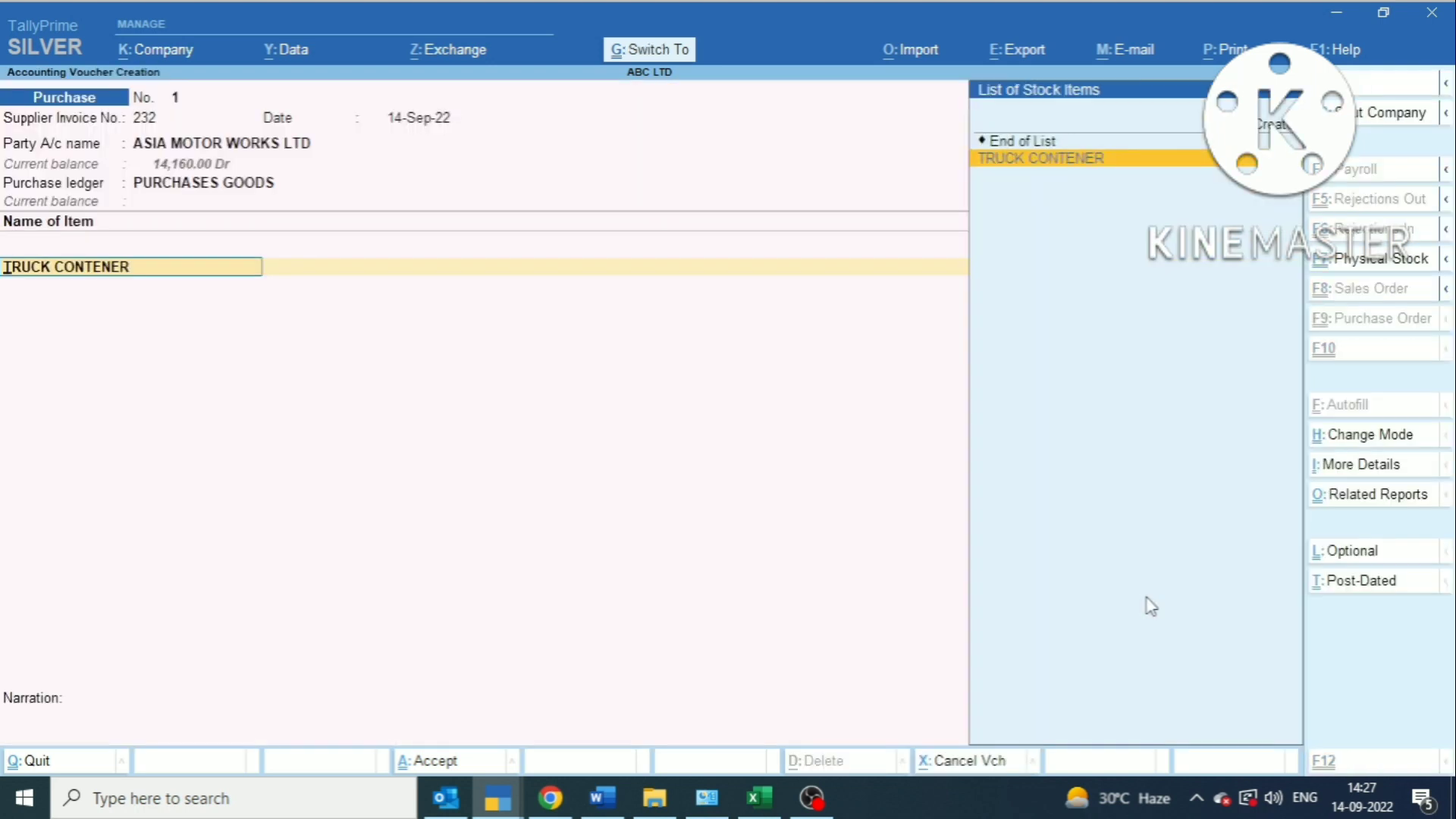
pyautogui.hotkey('ctrl', 'Return')
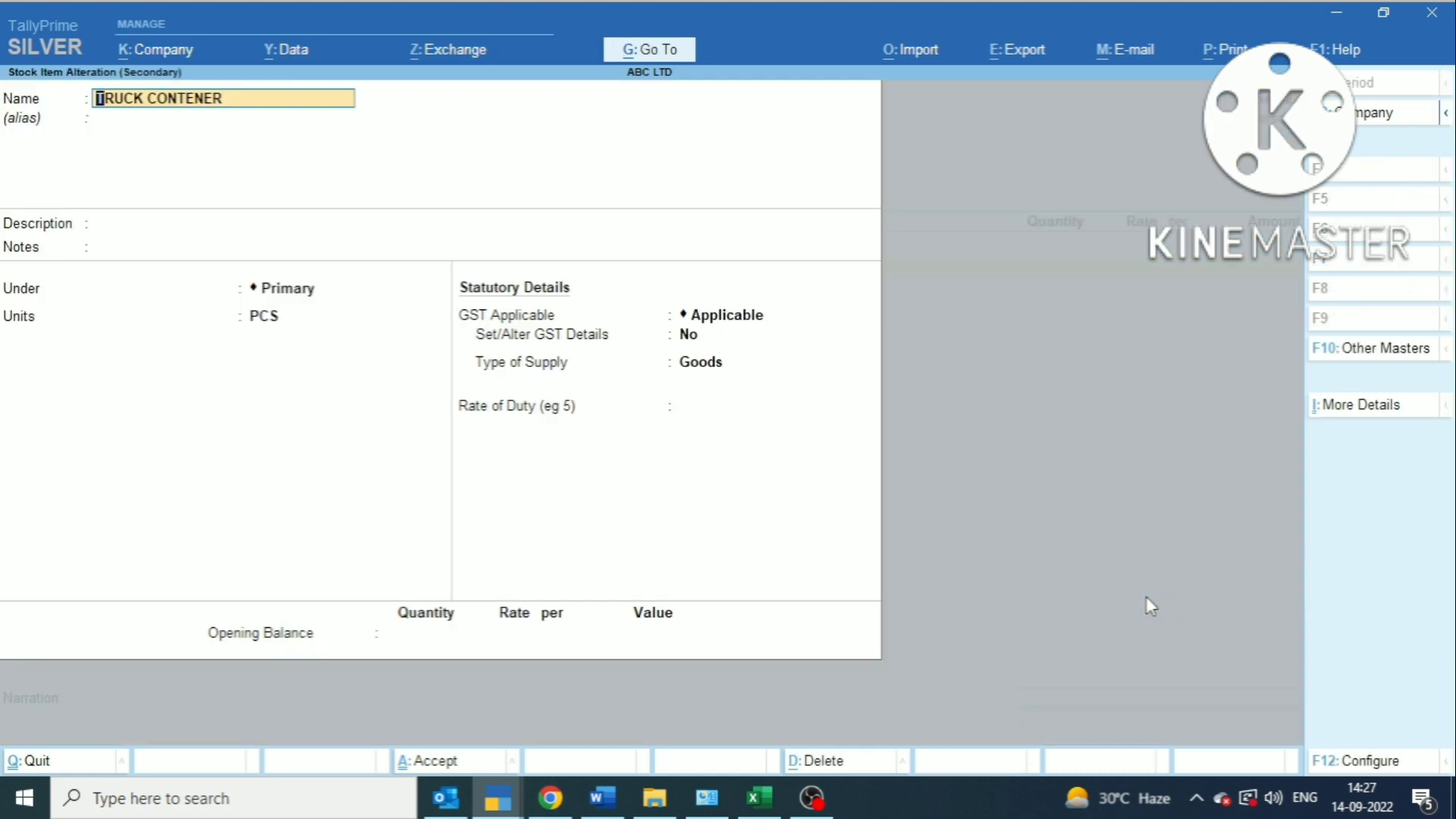
# - Accept the stock item's name and Primary group, leaving the alias, description and notes blank
pyautogui.press('Return')
pyautogui.press('Return')
pyautogui.press('Return')
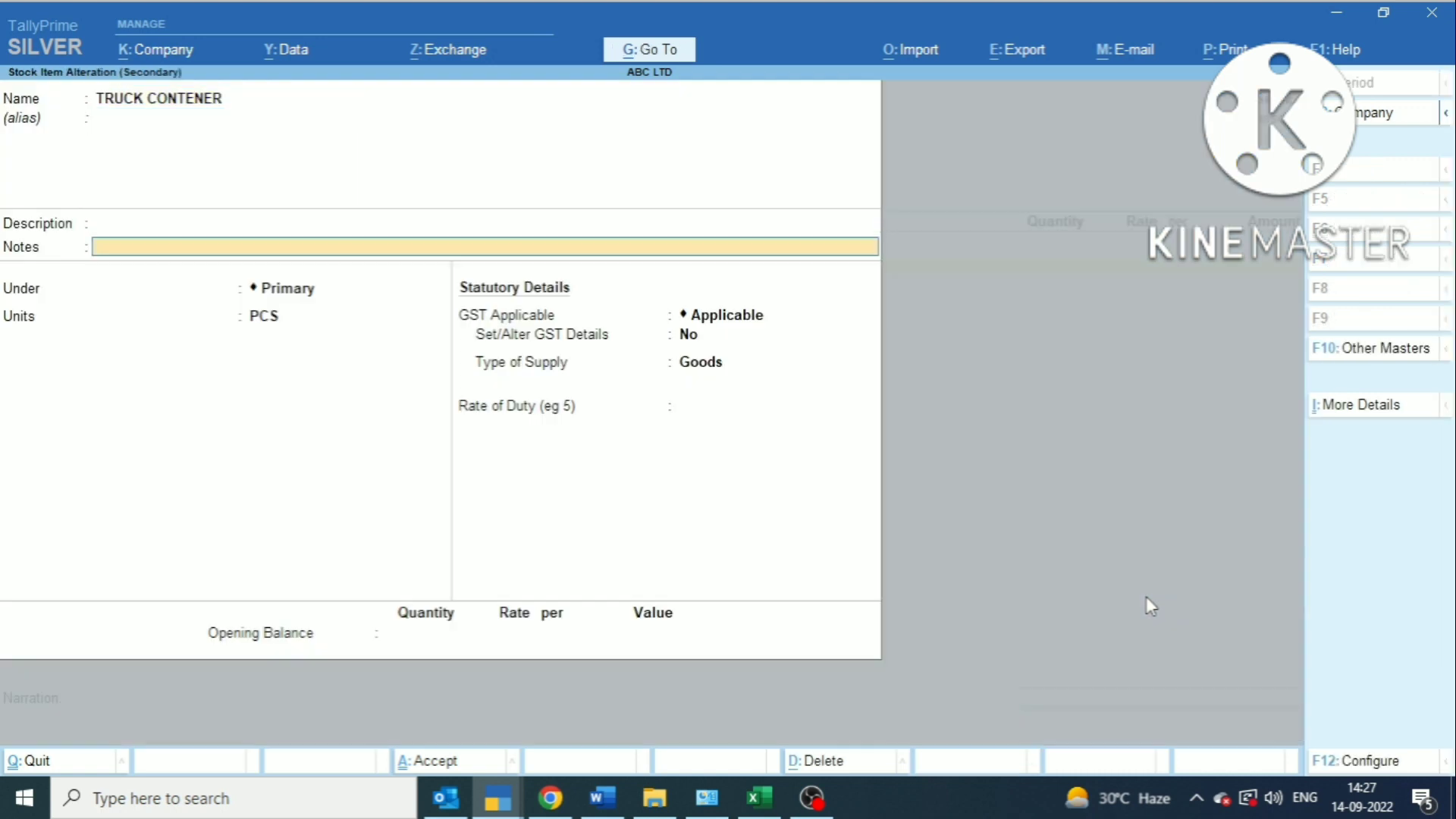
pyautogui.press('Return')
pyautogui.press('Return')
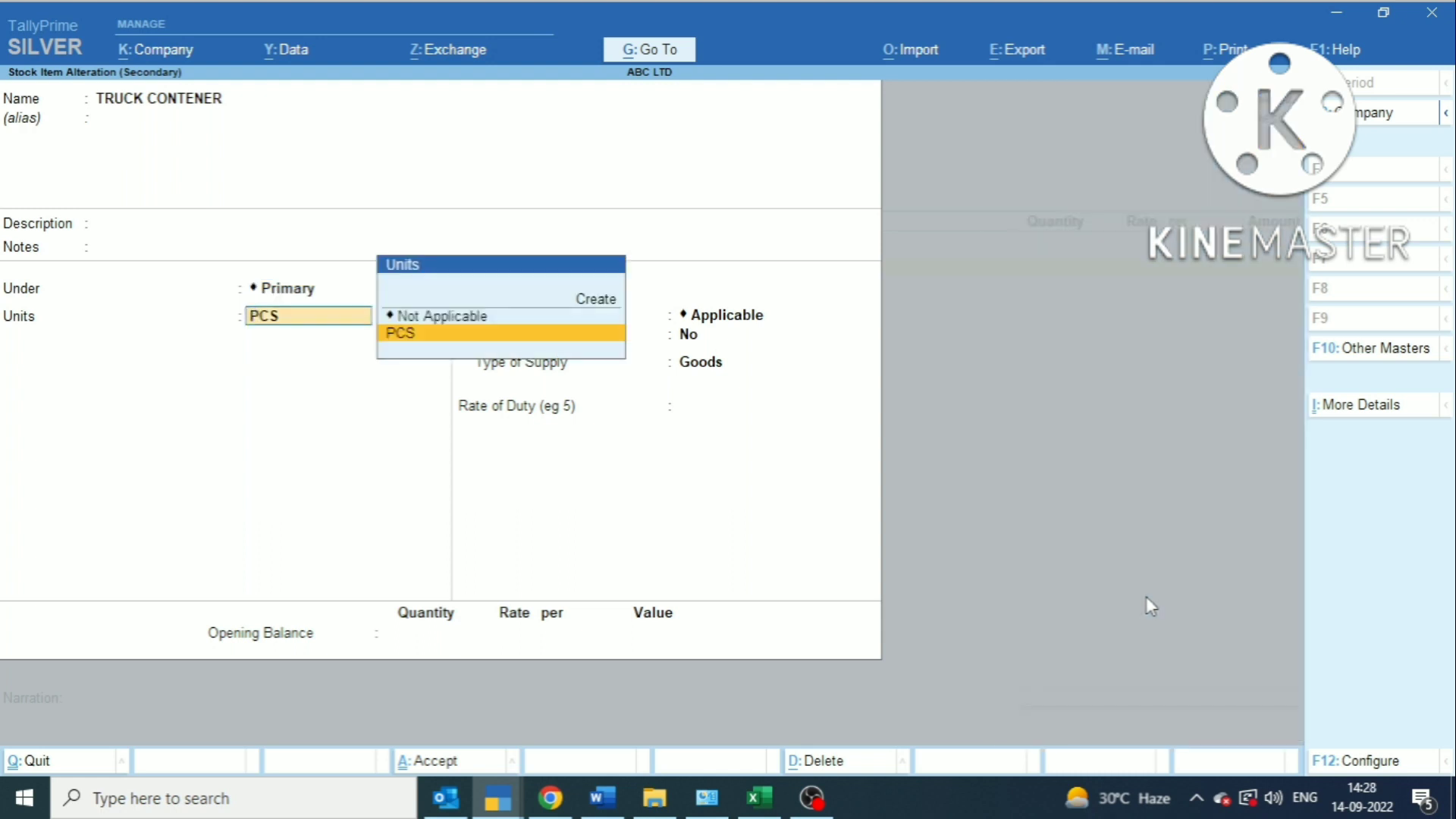
# - Create a simple unit for the stock item with symbol SETS, a blank formal name and unit quantity code SET-SETS
pyautogui.press('ctrl')
pyautogui.hotkey('alt', 'c')
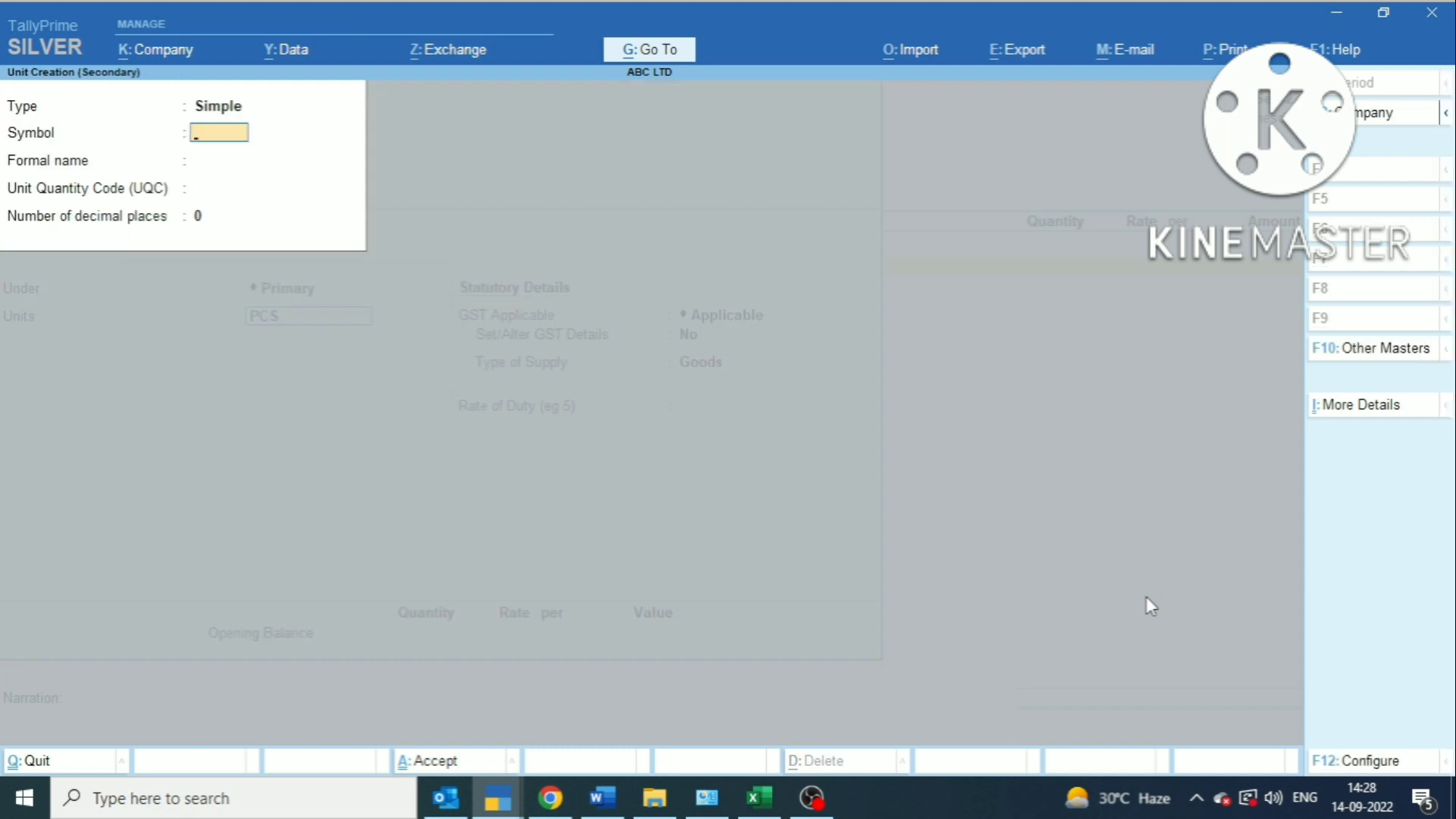
pyautogui.write('SETS')
pyautogui.press('Return')
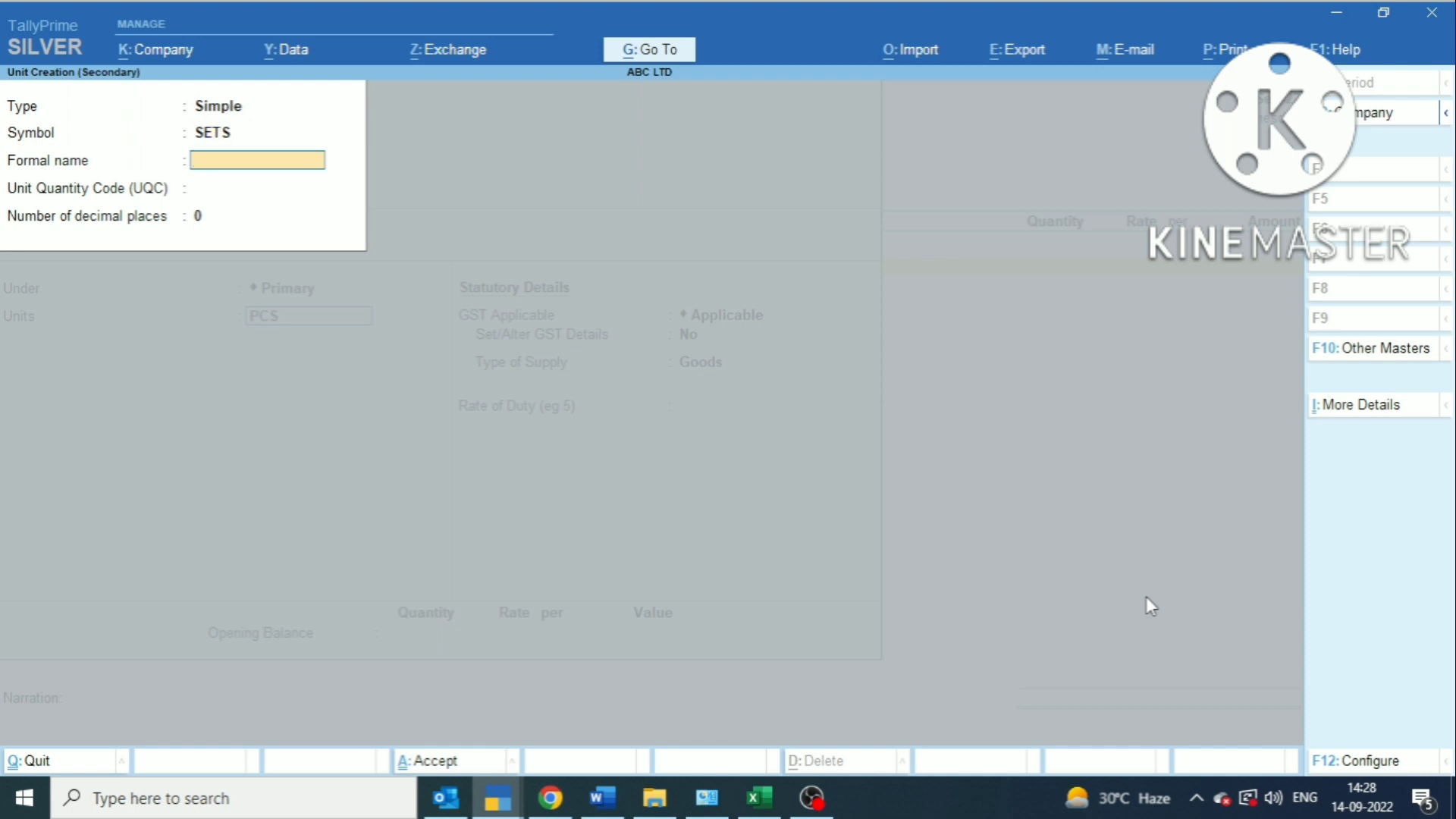
pyautogui.press('Return')
pyautogui.write('LE')
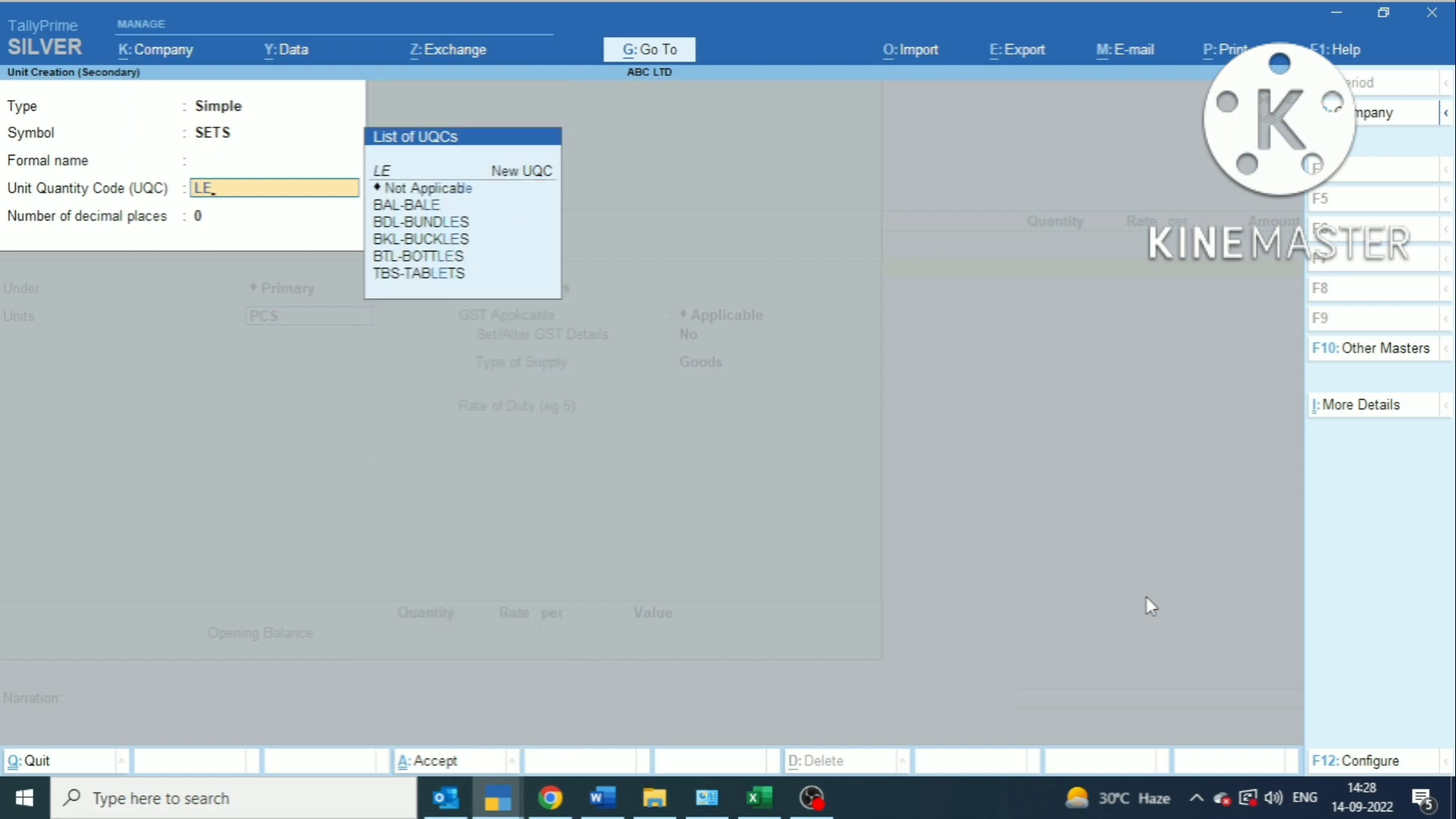
pyautogui.press('BackSpace')
pyautogui.press('BackSpace')
pyautogui.write('SE')
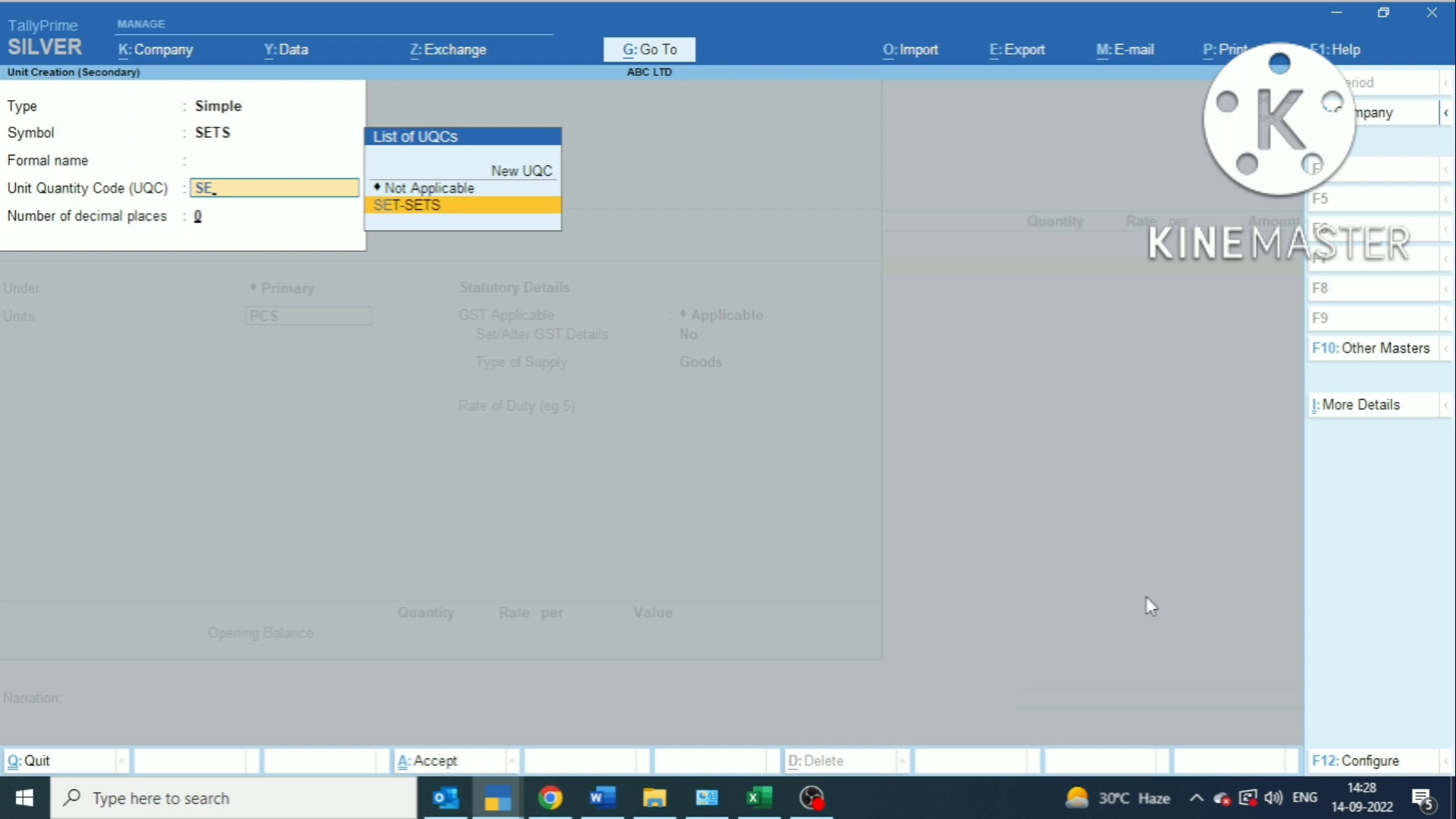
pyautogui.press('Return')
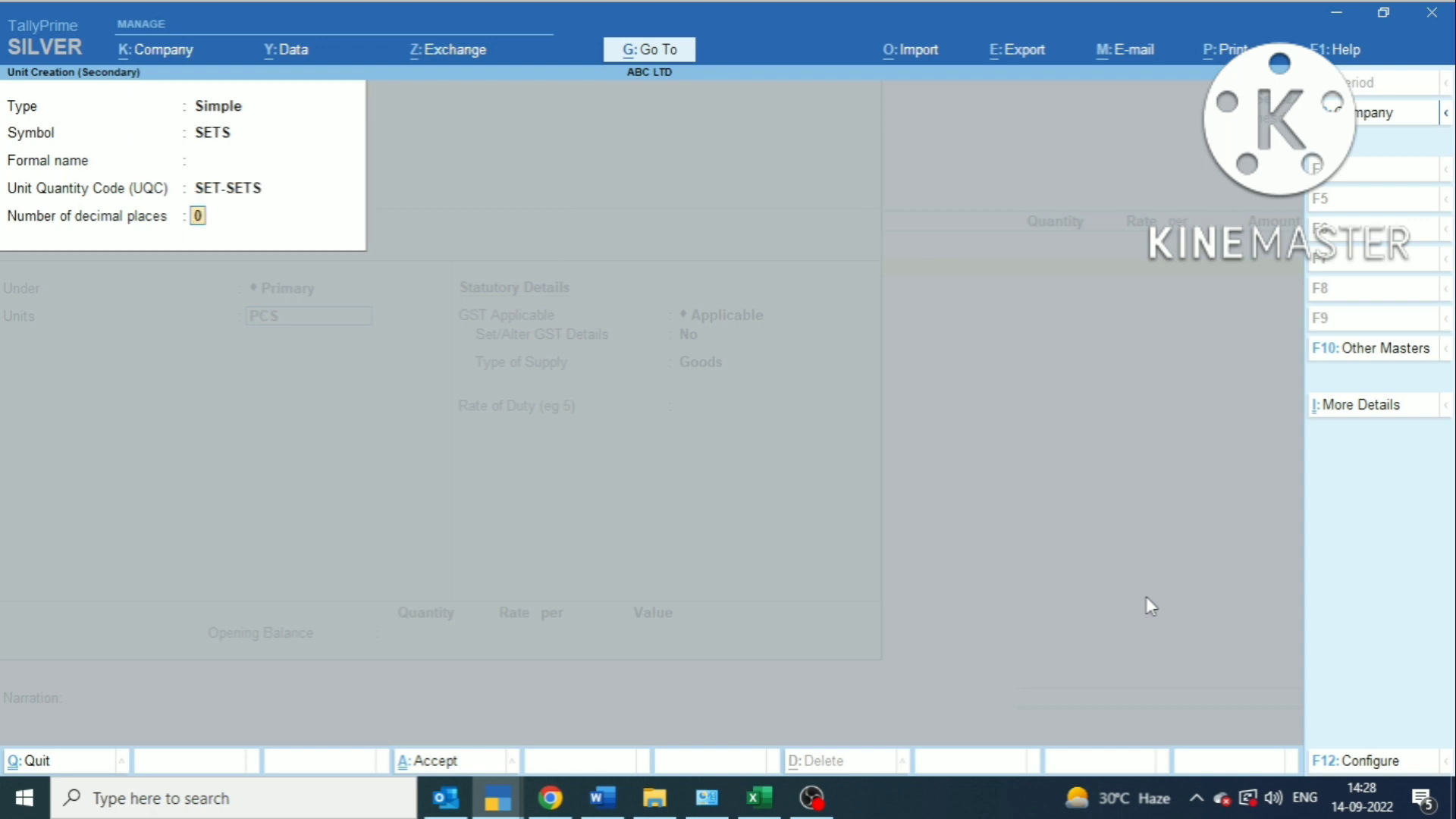
# - Set the new unit to 2 decimal places, save it, and accept SETS as the stock item's unit
pyautogui.write('2')
pyautogui.press('Return')
pyautogui.press('Return')
pyautogui.press('Return')
pyautogui.press('Return')
pyautogui.press('Return')
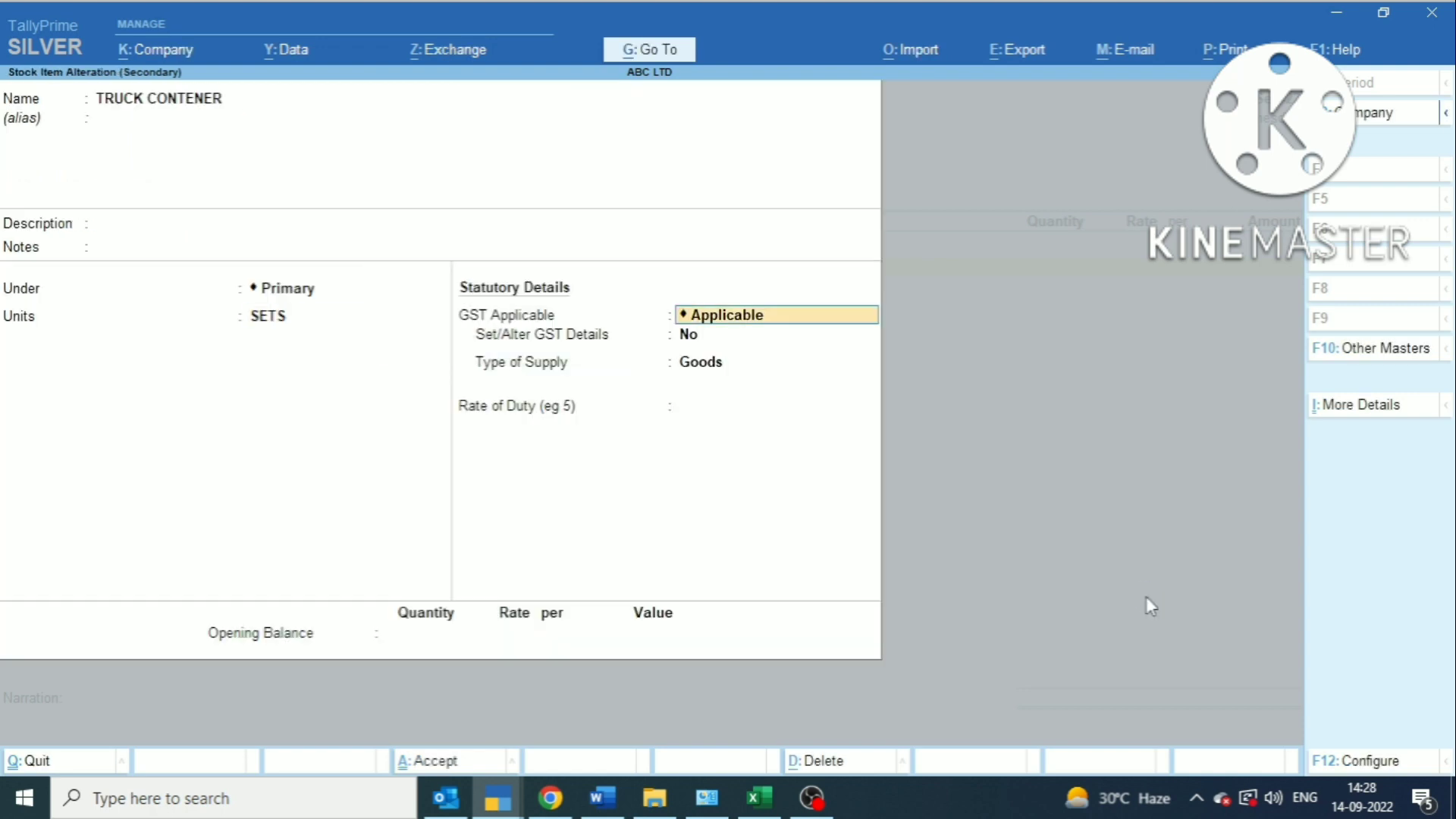
# - Enable altering the stock item's GST details, keeping GST Applicable, calculation type On Value and taxability Taxable
pyautogui.press('BackSpace')
pyautogui.press('BackSpace')
pyautogui.press('BackSpace')
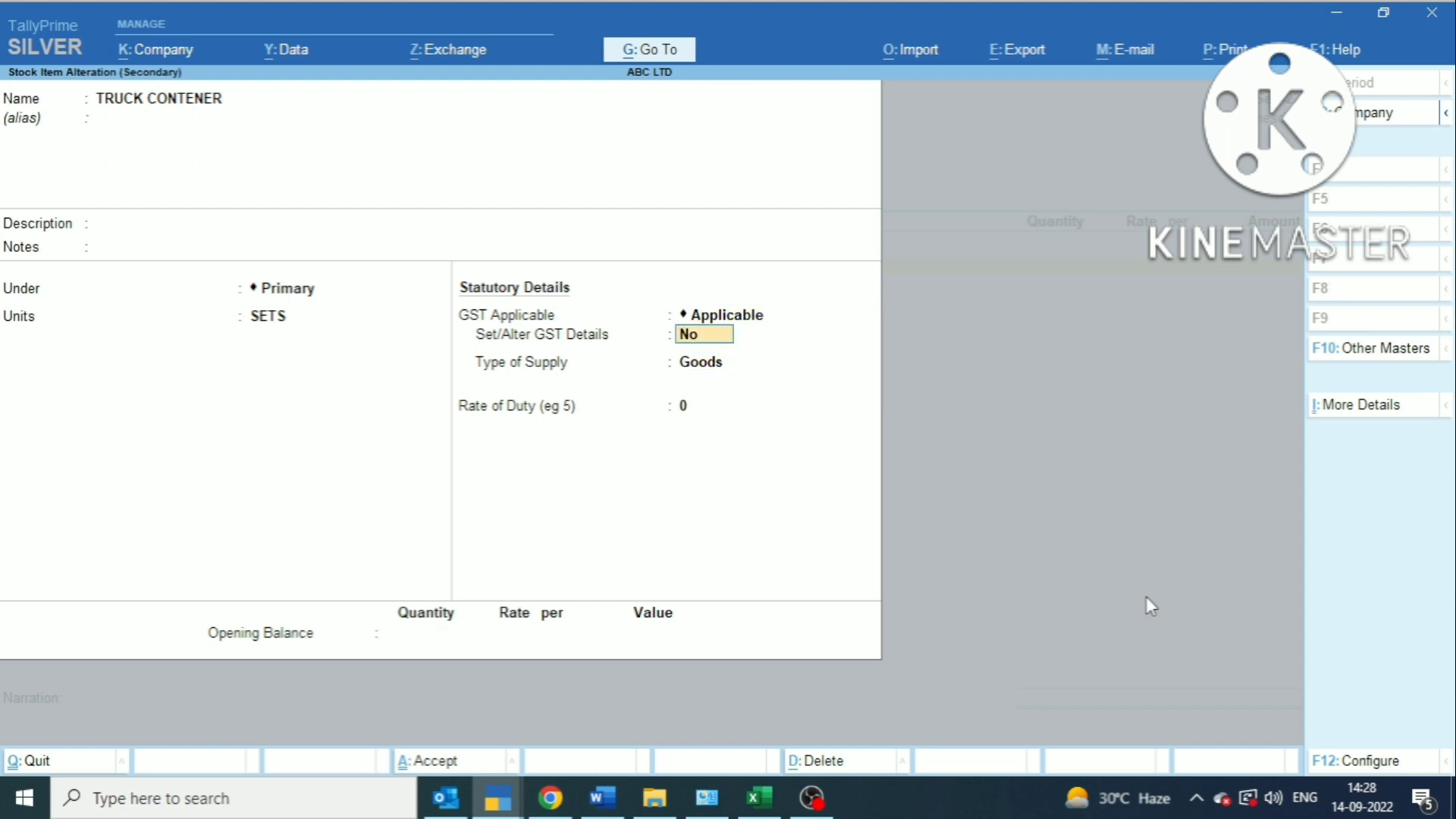
pyautogui.write('y')
pyautogui.press('Return')
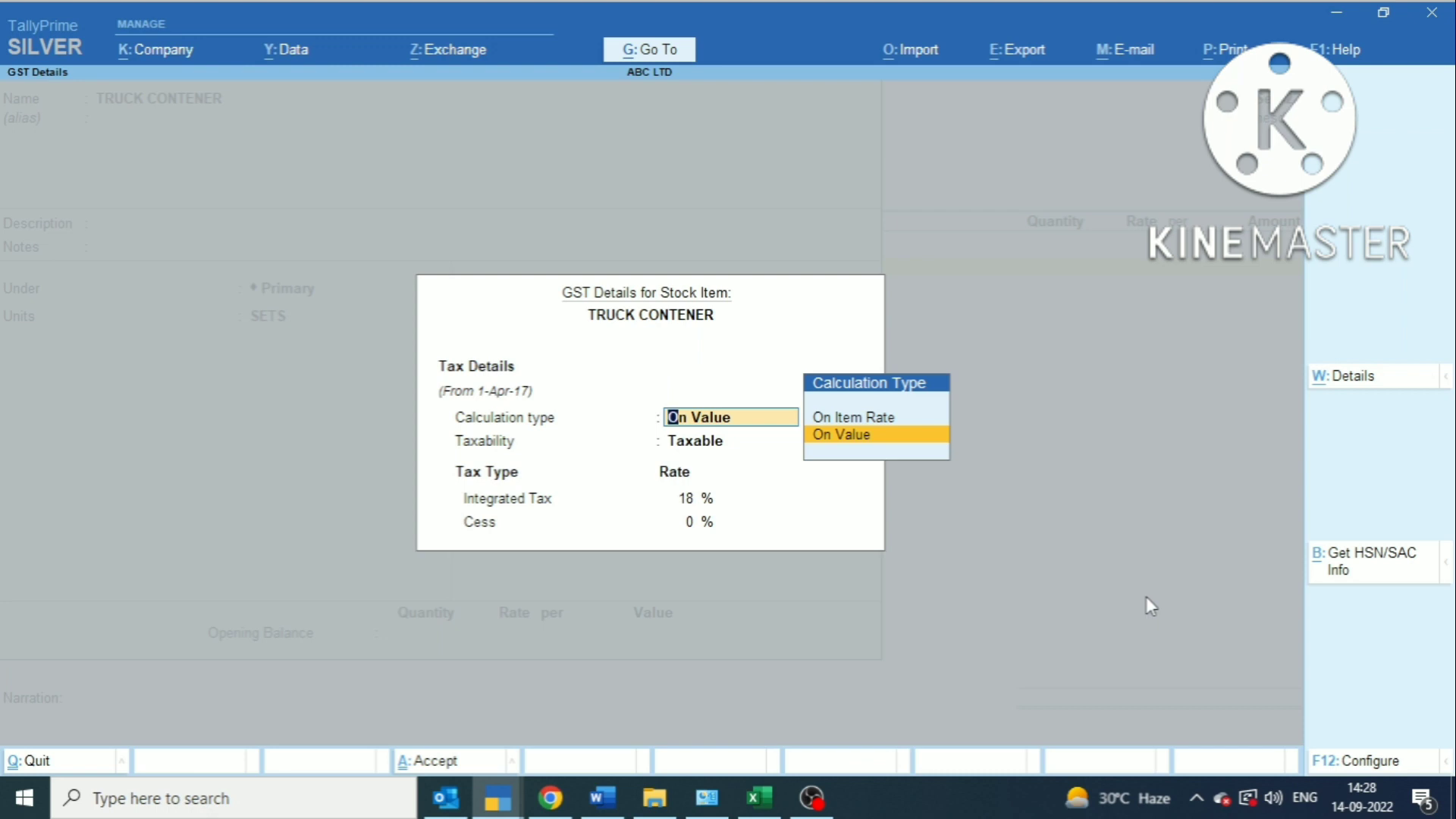
pyautogui.press('Return')
pyautogui.press('Return')
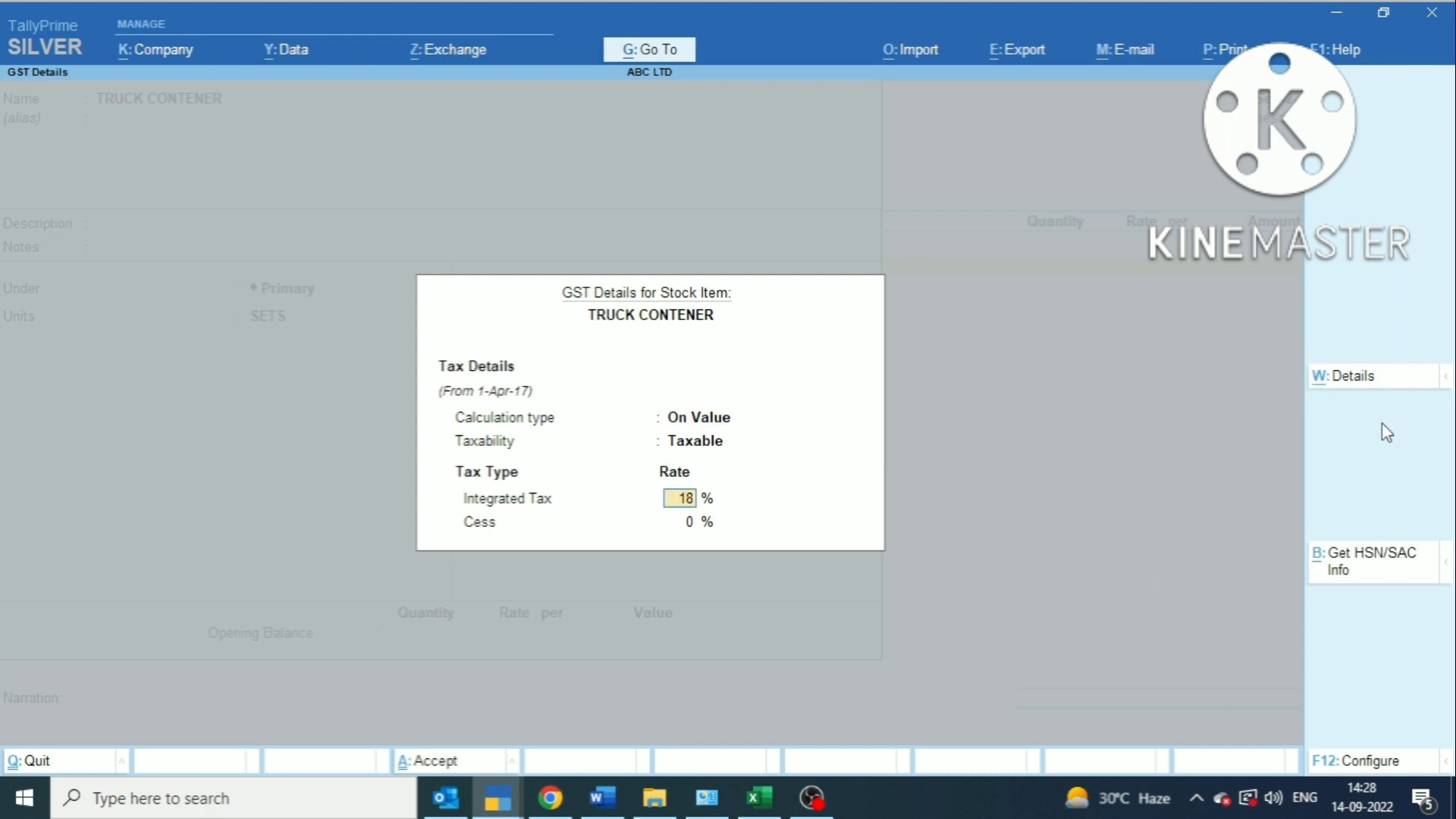
# - Set the HSN/SAC code to 38140000 in the stock item's detailed tax rates, leaving the other tax settings as they are, and accept the GST details
pyautogui.click(1353, 377)
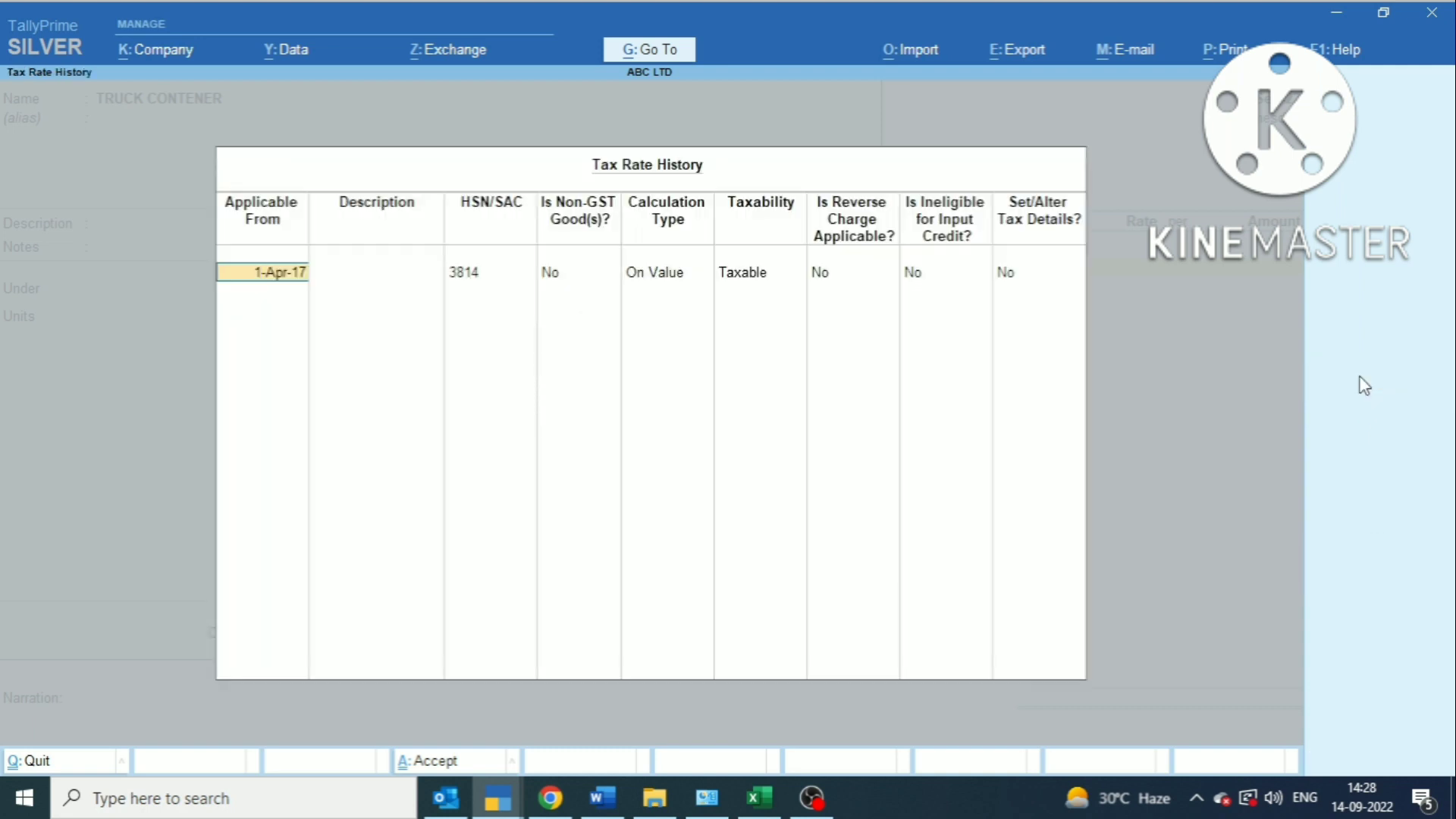
pyautogui.press('Return')
pyautogui.press('Return')
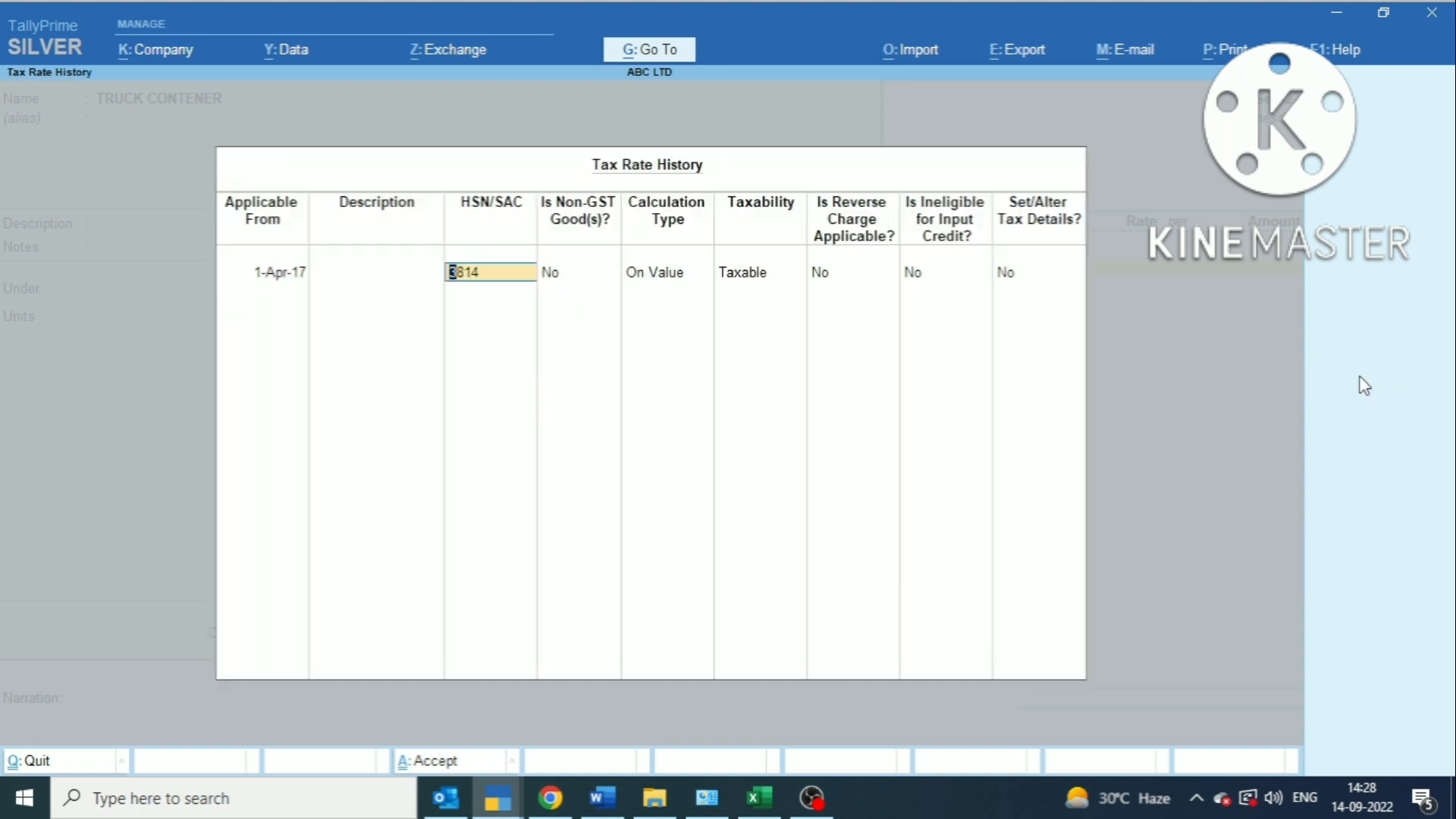
pyautogui.write('38140000')
pyautogui.press('Return')
pyautogui.press('Return')
pyautogui.press('Return')
pyautogui.press('Return')
pyautogui.press('Return')
pyautogui.press('Return')
pyautogui.press('Return')
pyautogui.press('Return')
pyautogui.press('Return')
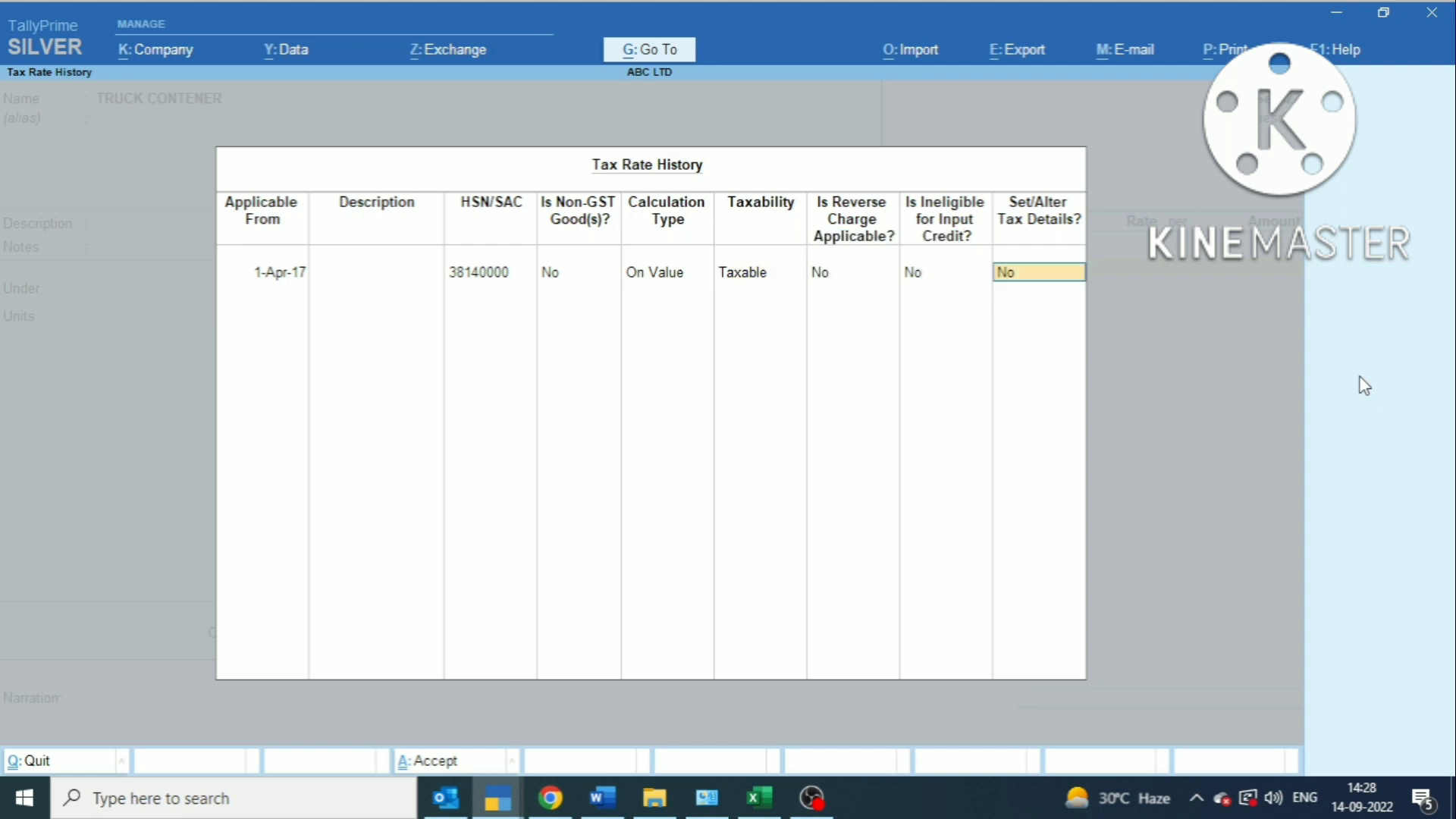
pyautogui.press('Return')
pyautogui.press('Return')
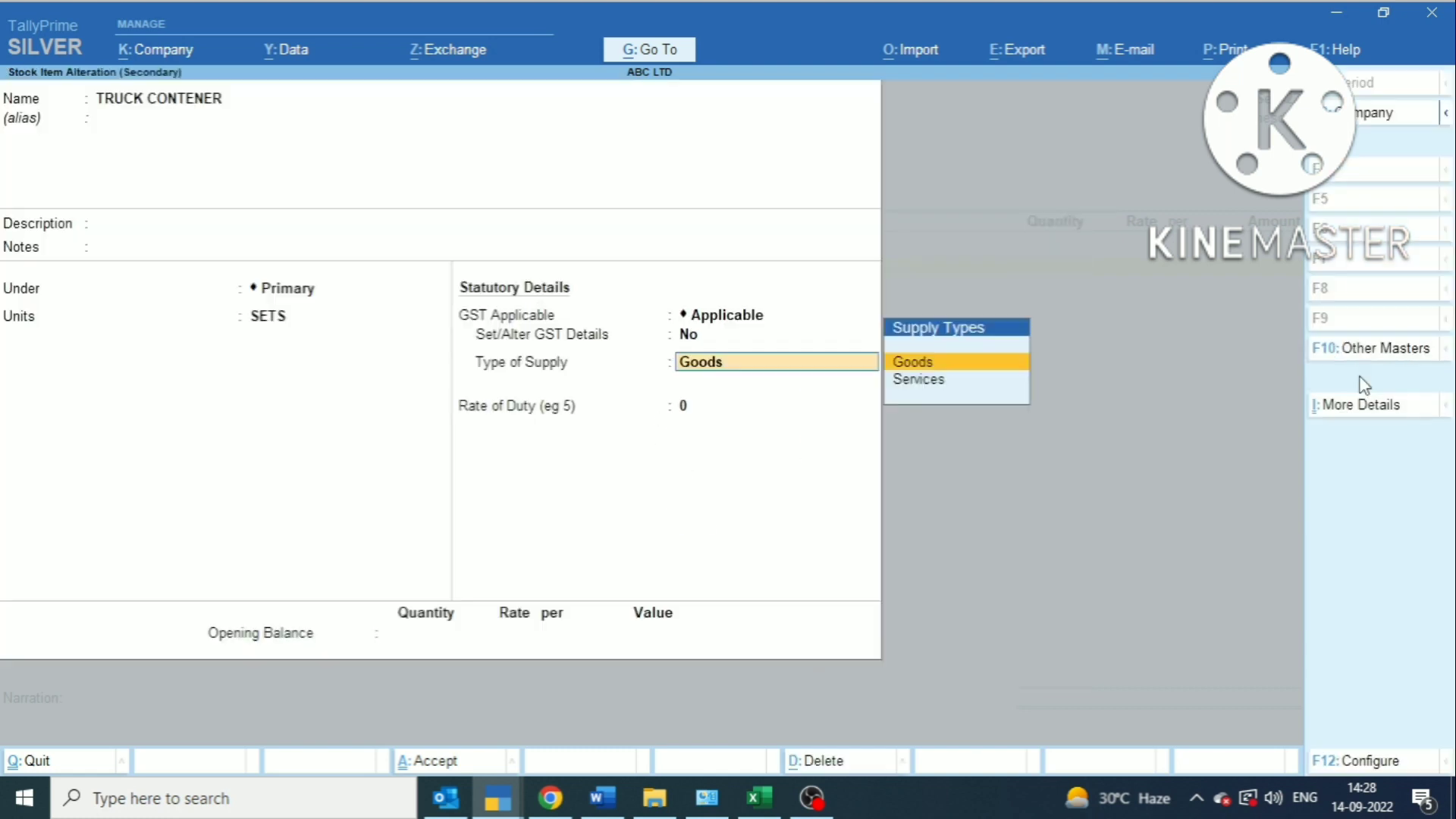
# - Keep Goods as the type of supply with the duty rate at 0, and save the stock item
pyautogui.press('Return')
pyautogui.press('Return')
pyautogui.press('Return')
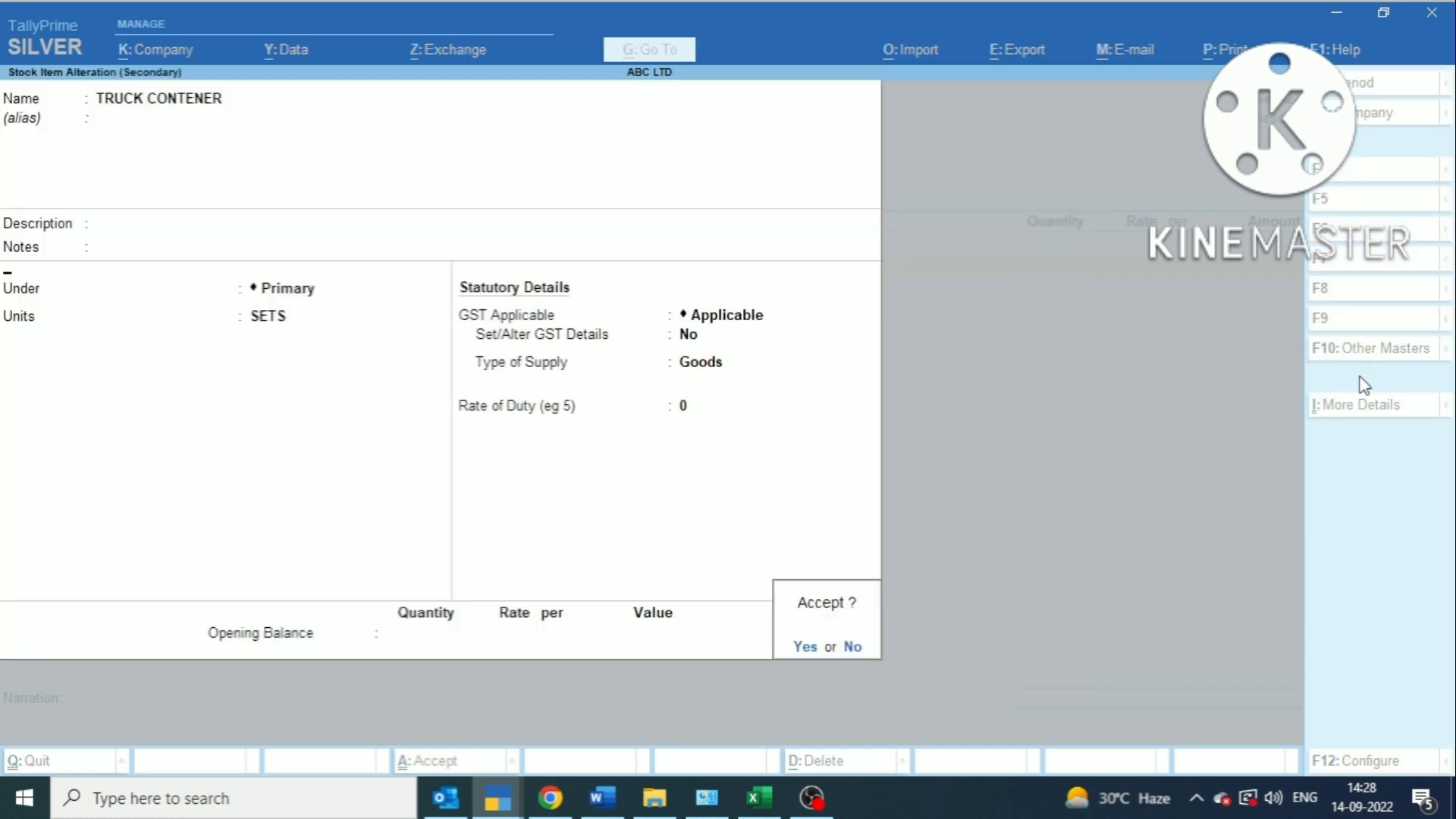
pyautogui.press('Return')
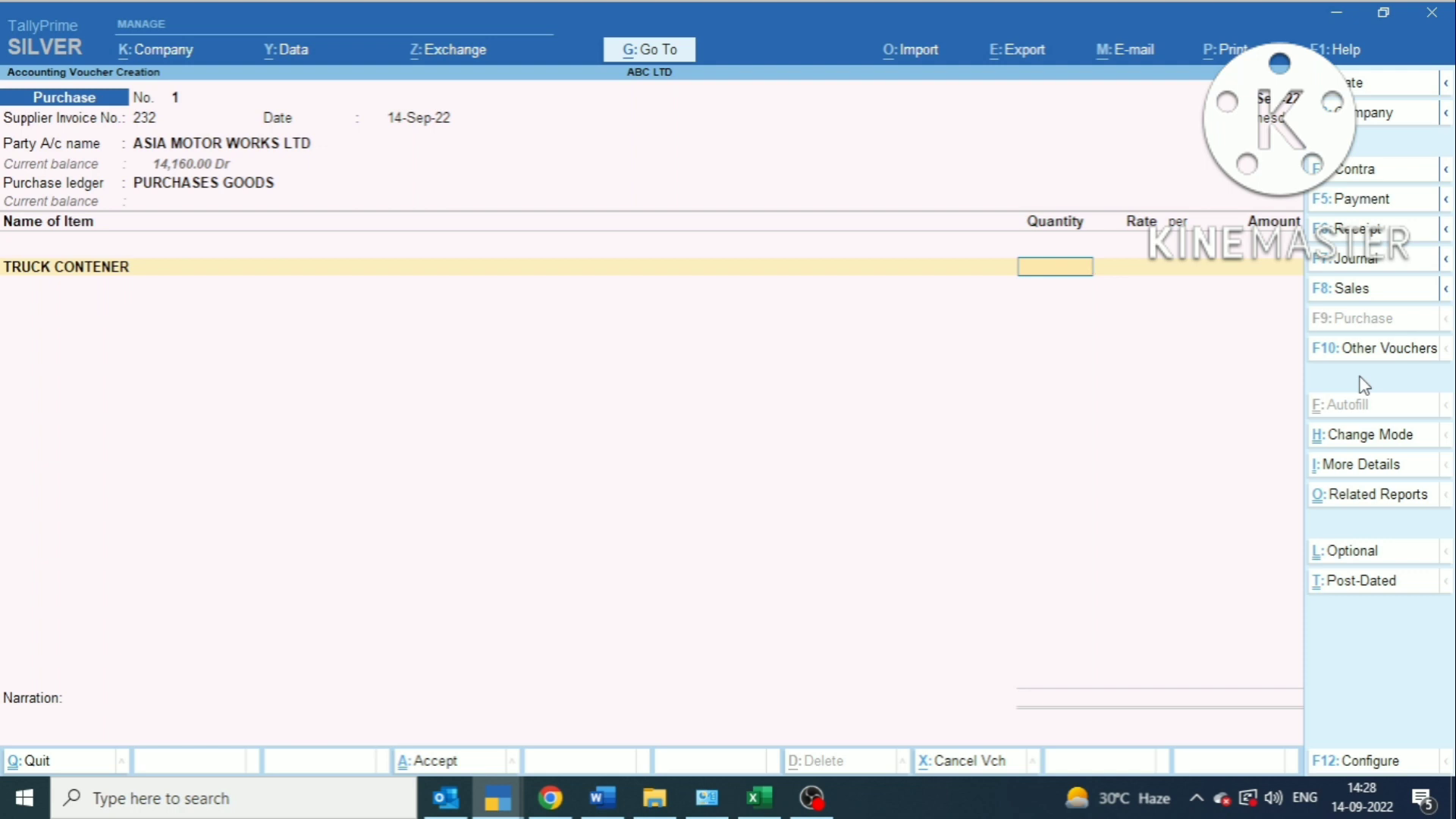
# - Enter a quantity of 2 SETS at a rate of 60,00,000 per SETS for TRUCK CONTENER and accept the item line
pyautogui.write('2')
pyautogui.press('Return')
pyautogui.write('6,0')
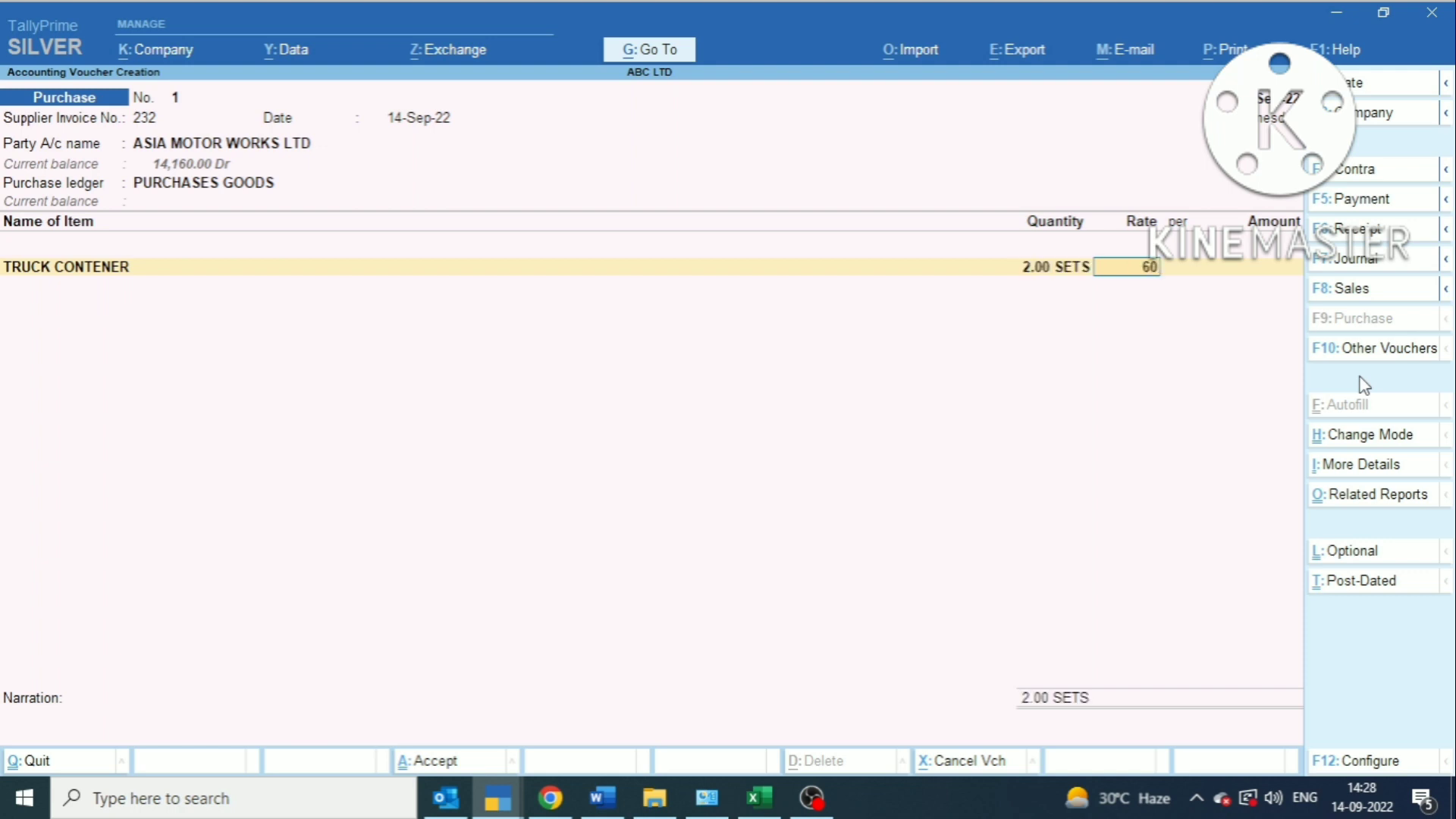
pyautogui.write('0,00,')
pyautogui.write('0')
pyautogui.write('00')
pyautogui.press('Return')
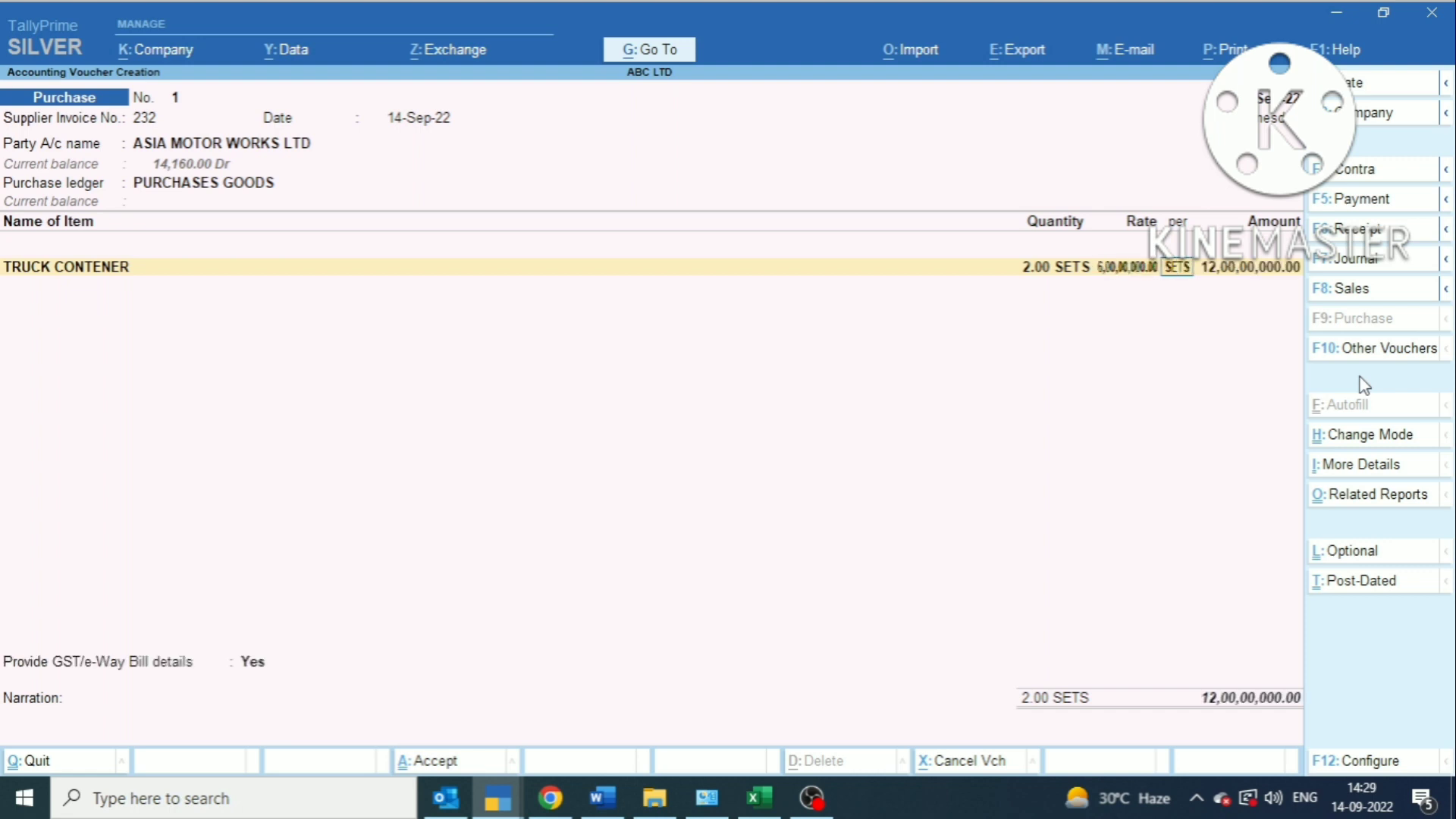
pyautogui.press('BackSpace')
pyautogui.write('60')
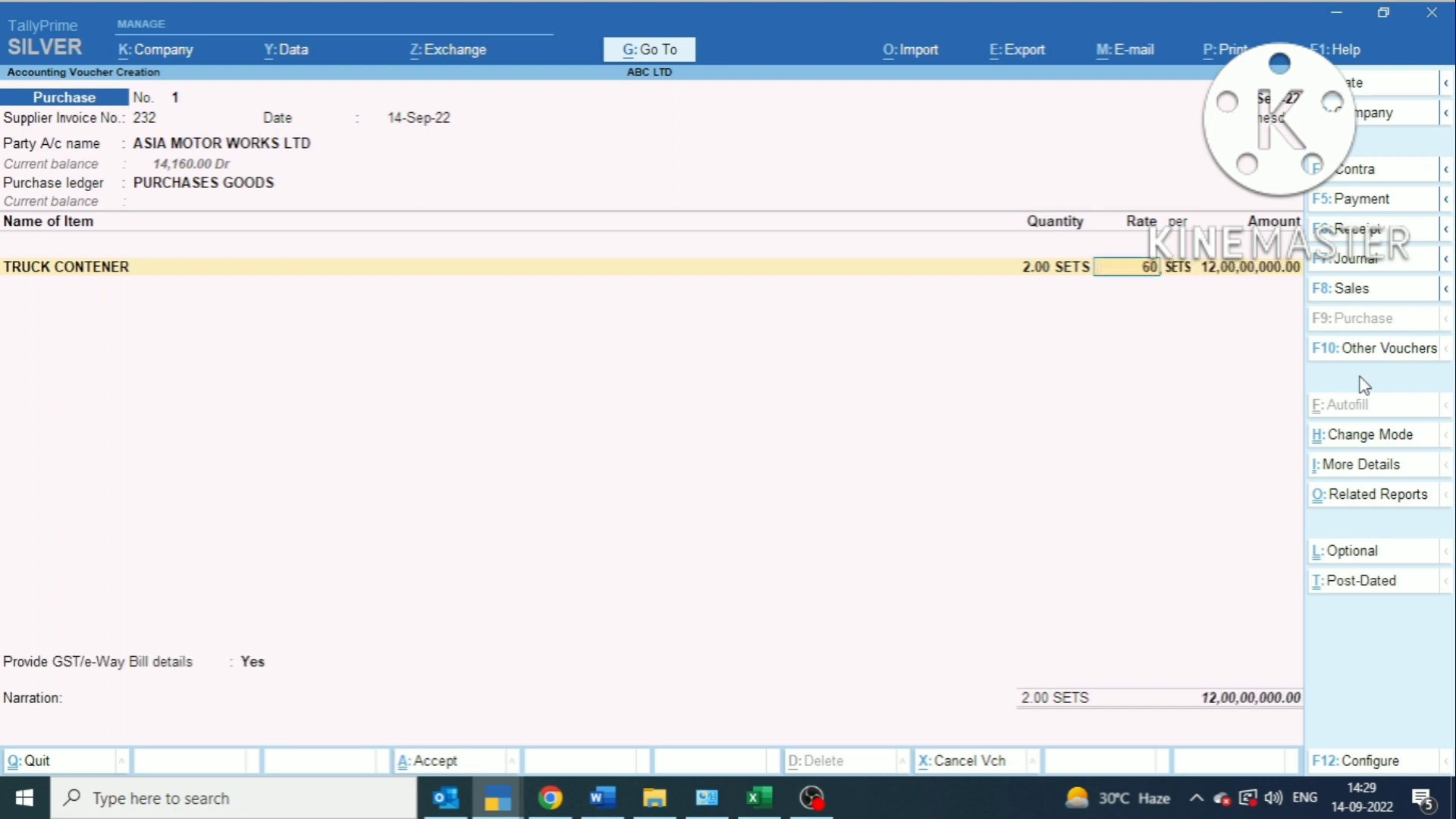
pyautogui.write('00')
pyautogui.write('0')
pyautogui.write('00')
pyautogui.press('Return')
pyautogui.press('Return')
pyautogui.press('Return')
pyautogui.press('Return')
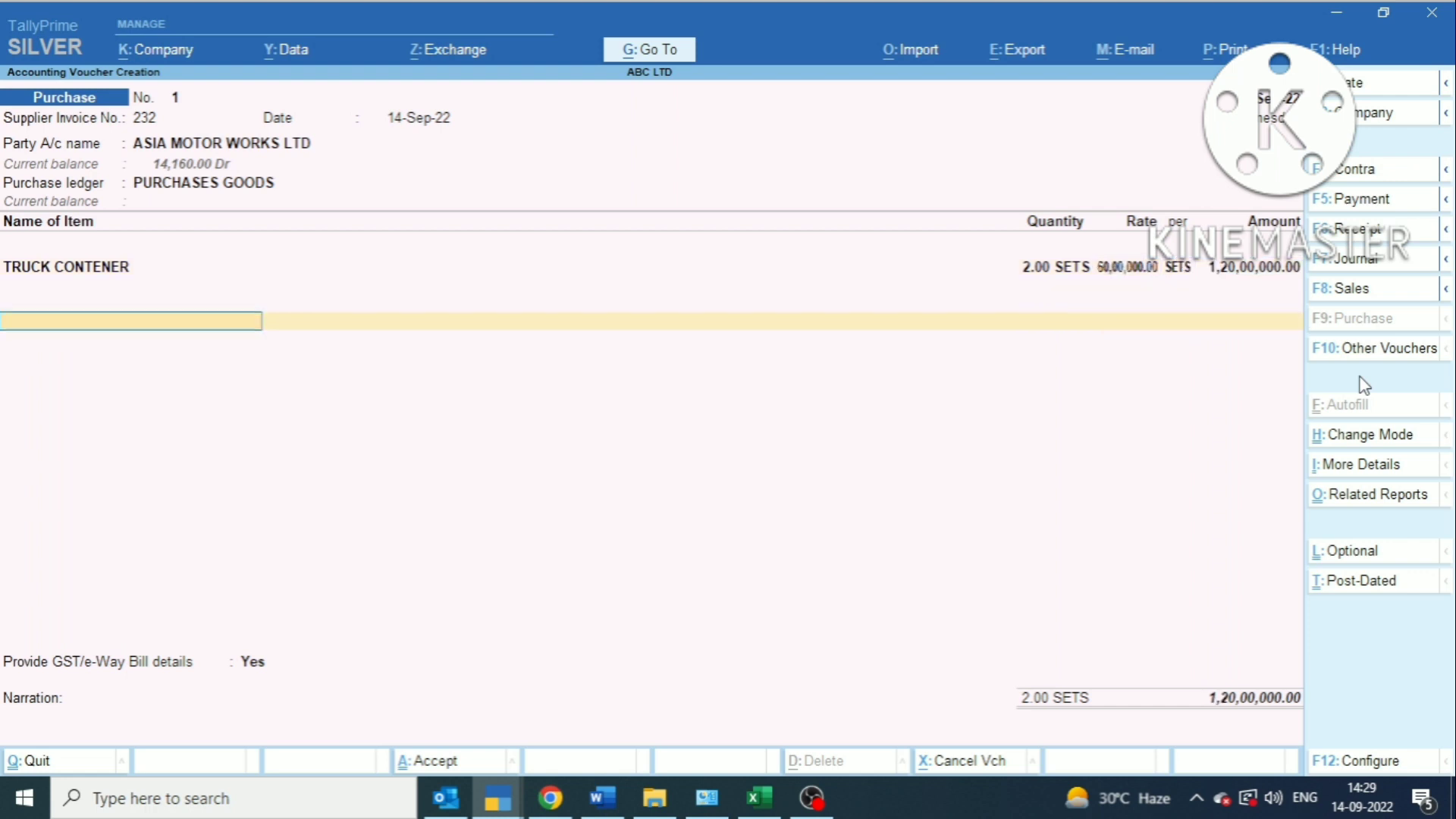
# - Select IGST INPUT 18% as the tax ledger below the item and open its master for alteration
pyautogui.press('Return')
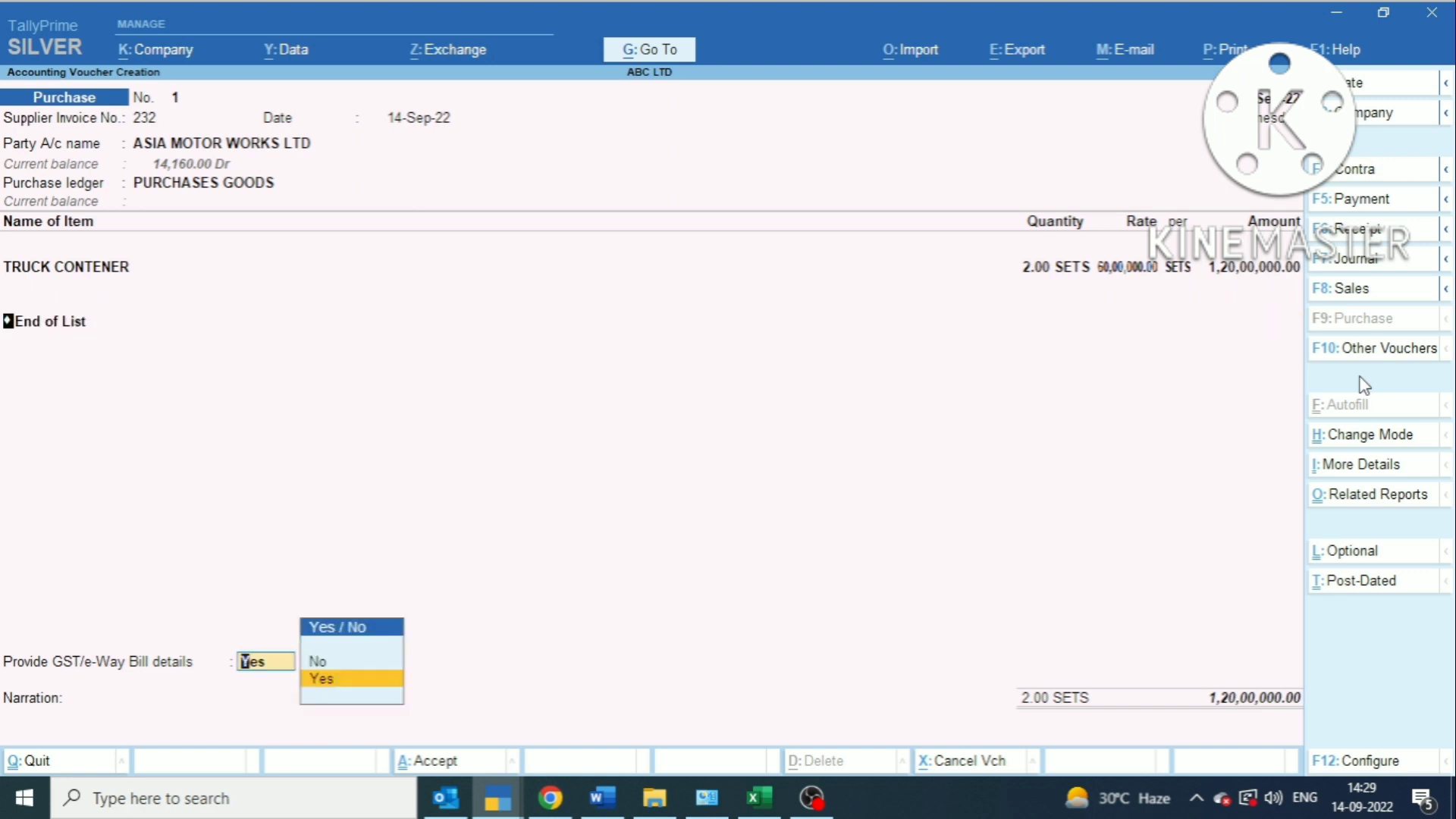
pyautogui.press('BackSpace')
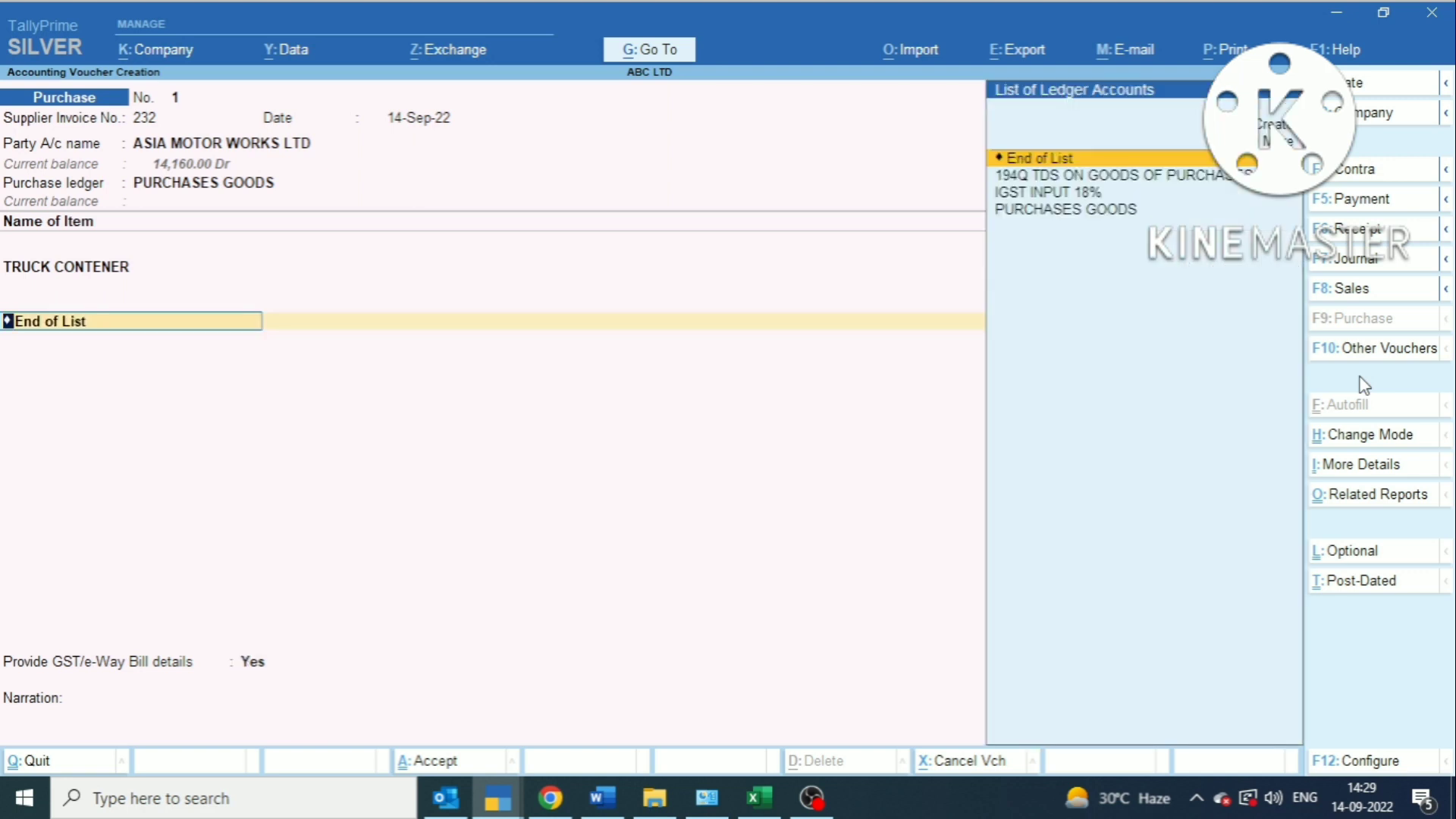
pyautogui.write('IGST')
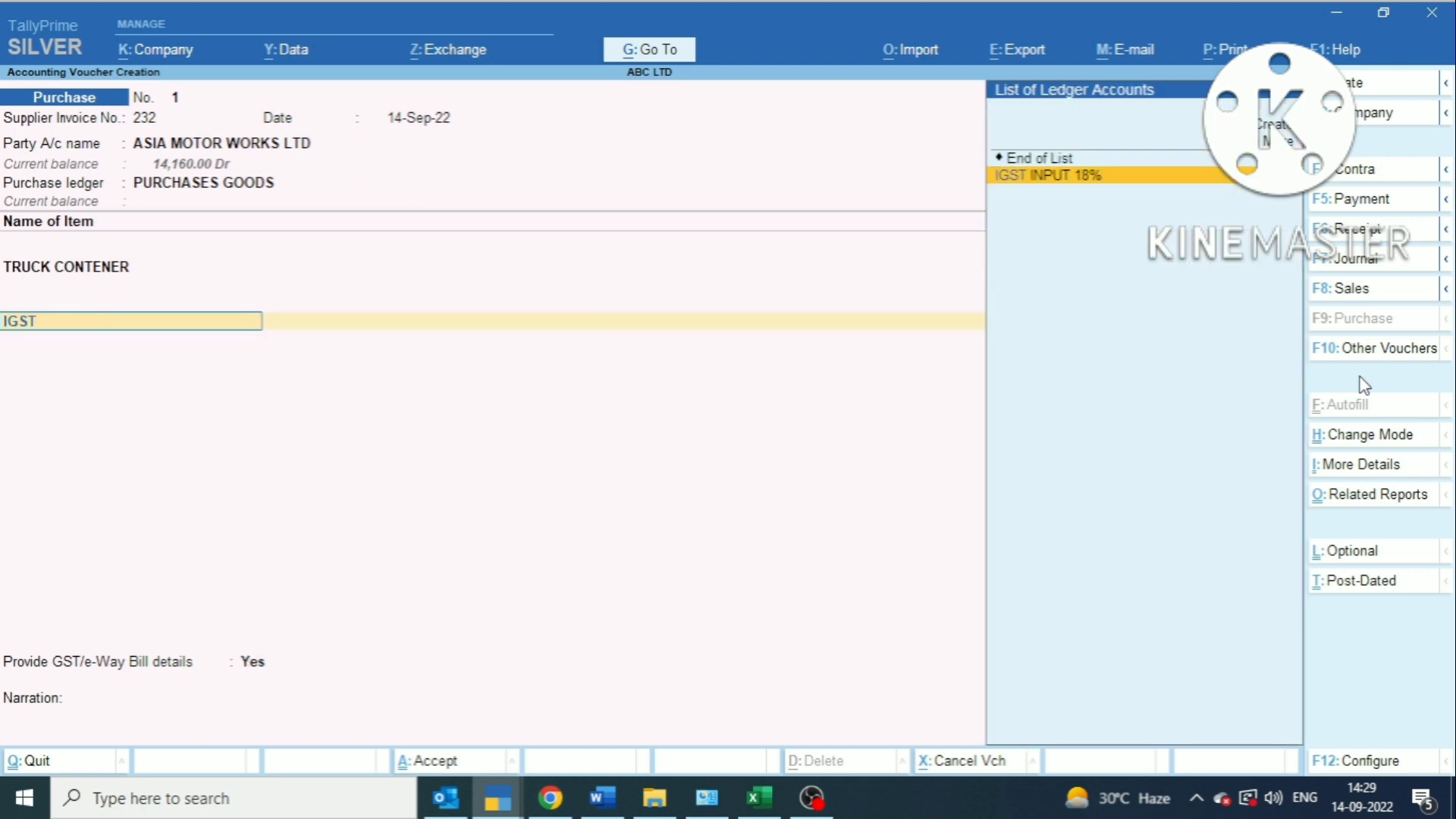
pyautogui.press('Return')
pyautogui.press('Escape')
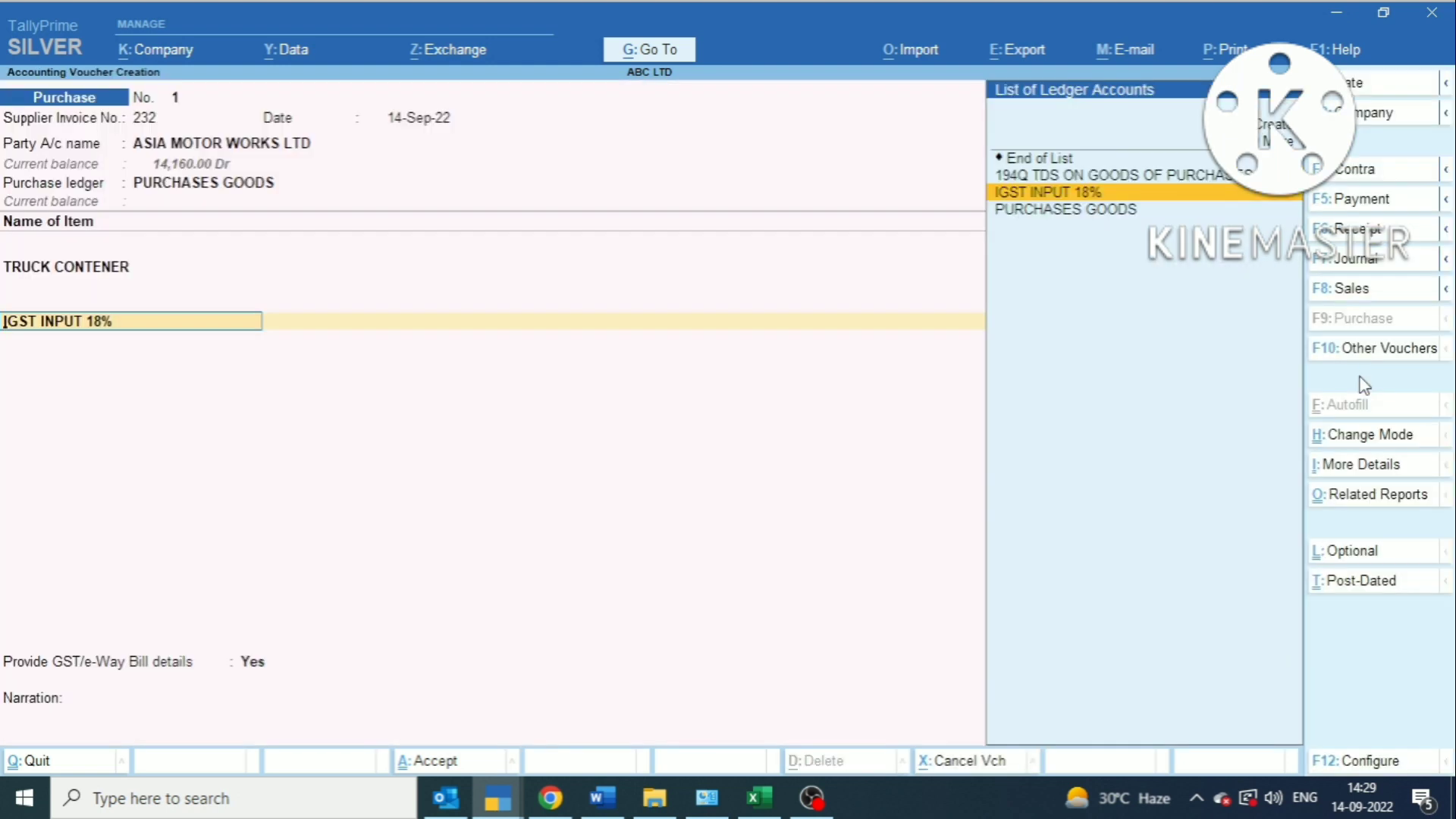
pyautogui.hotkey('ctrl', 'Return')
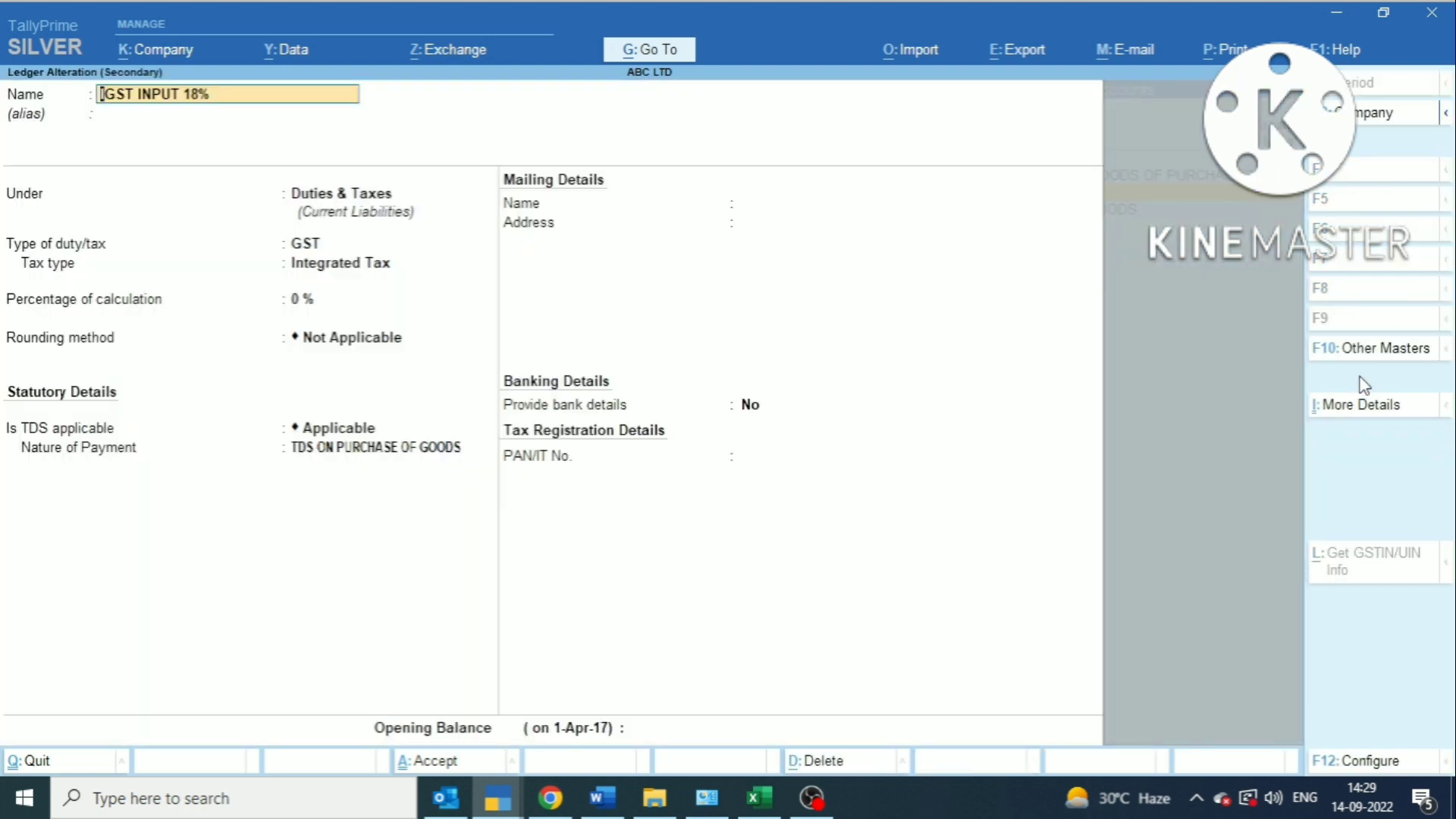
# - Accept the IGST ledger's Duties & Taxes group, GST duty type, Integrated Tax type, 0 % calculation and Not Applicable rounding
pyautogui.press('Return')
pyautogui.press('Return')
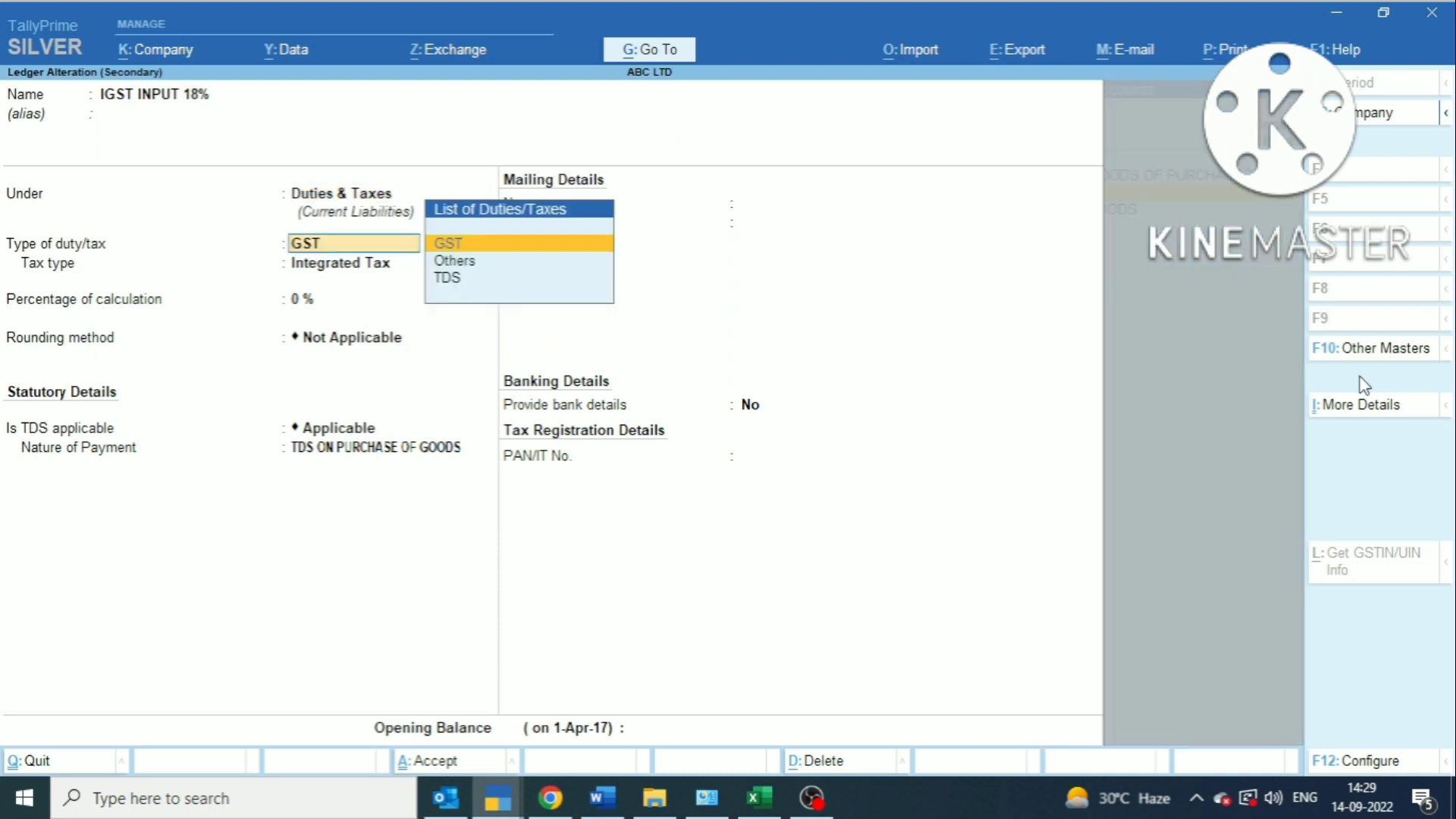
pyautogui.press('Return')
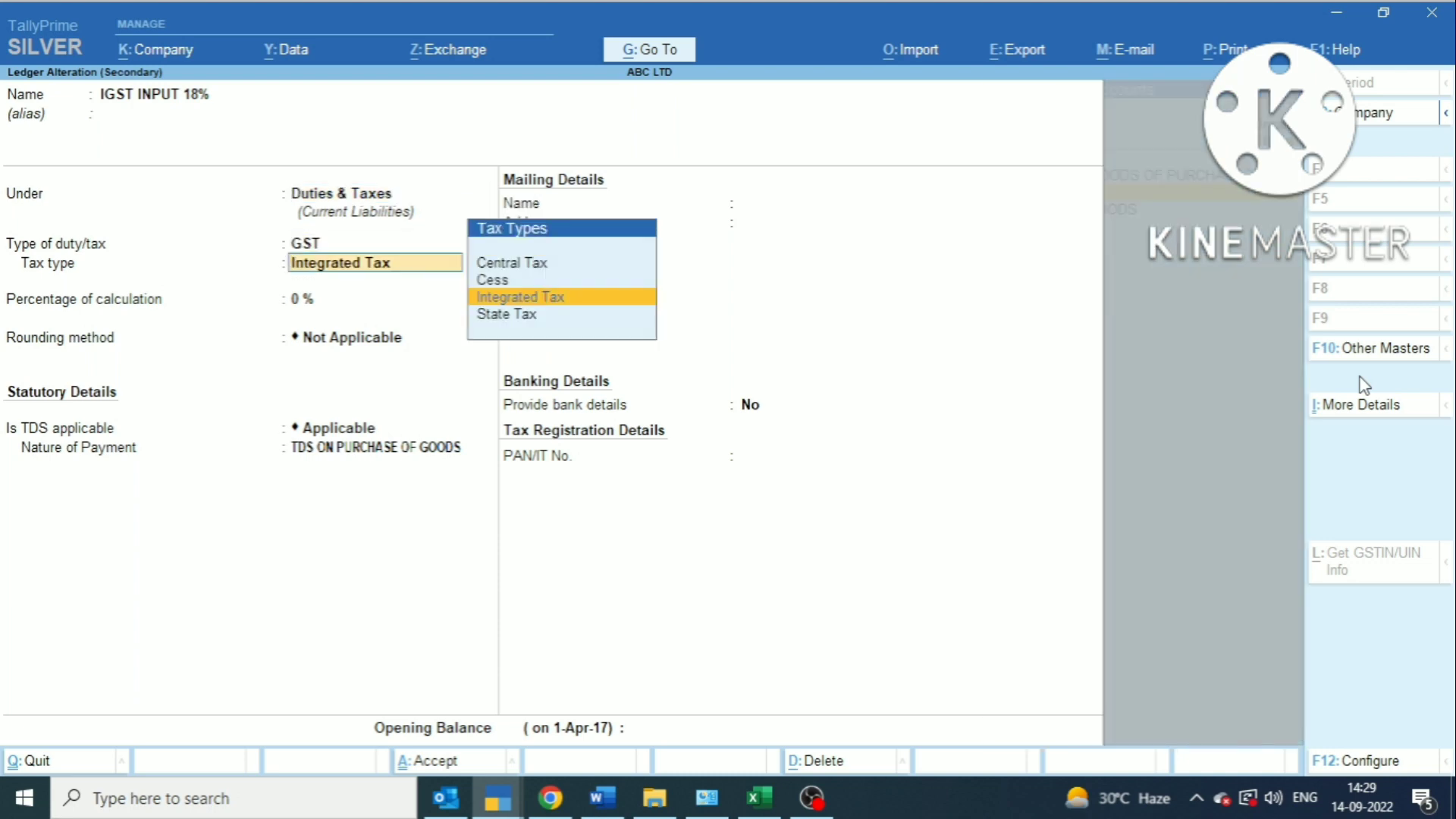
pyautogui.press('Return')
pyautogui.press('Return')
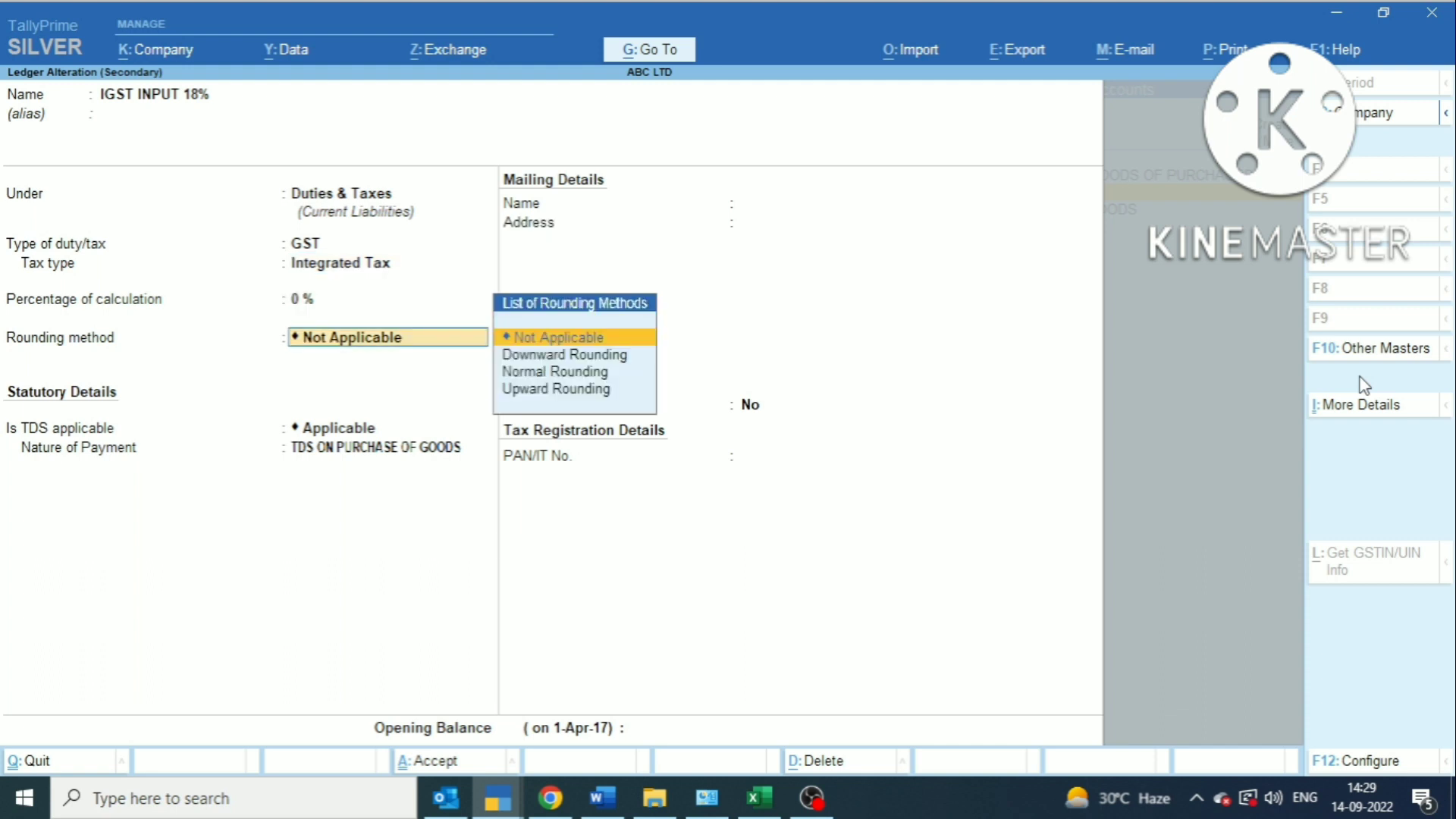
pyautogui.press('Return')
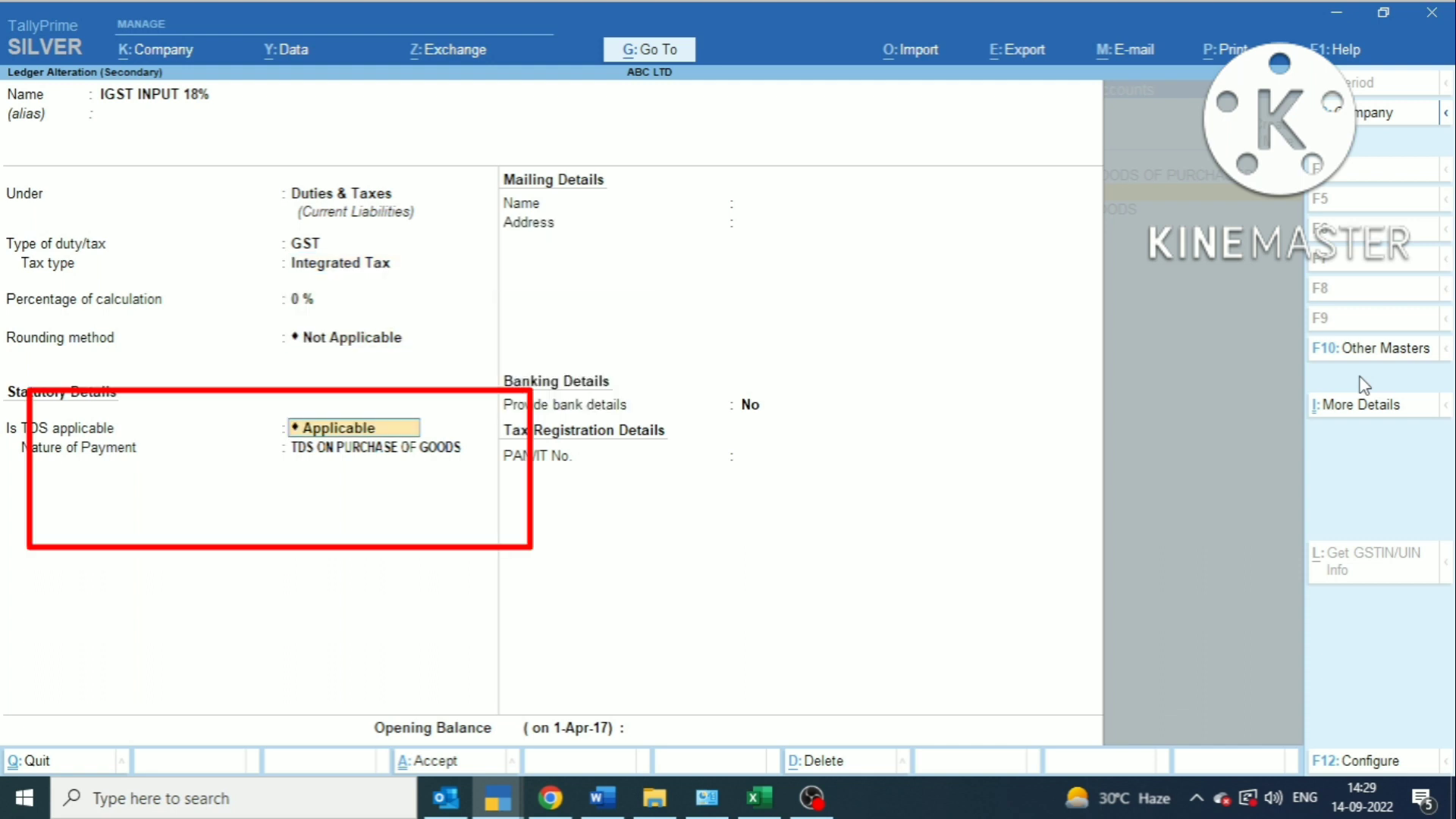
# - Keep TDS applicable with nature of payment TDS ON PURCHASE OF GOODS and no bank details, save the ledger and accept it in the voucher
pyautogui.press('Return')
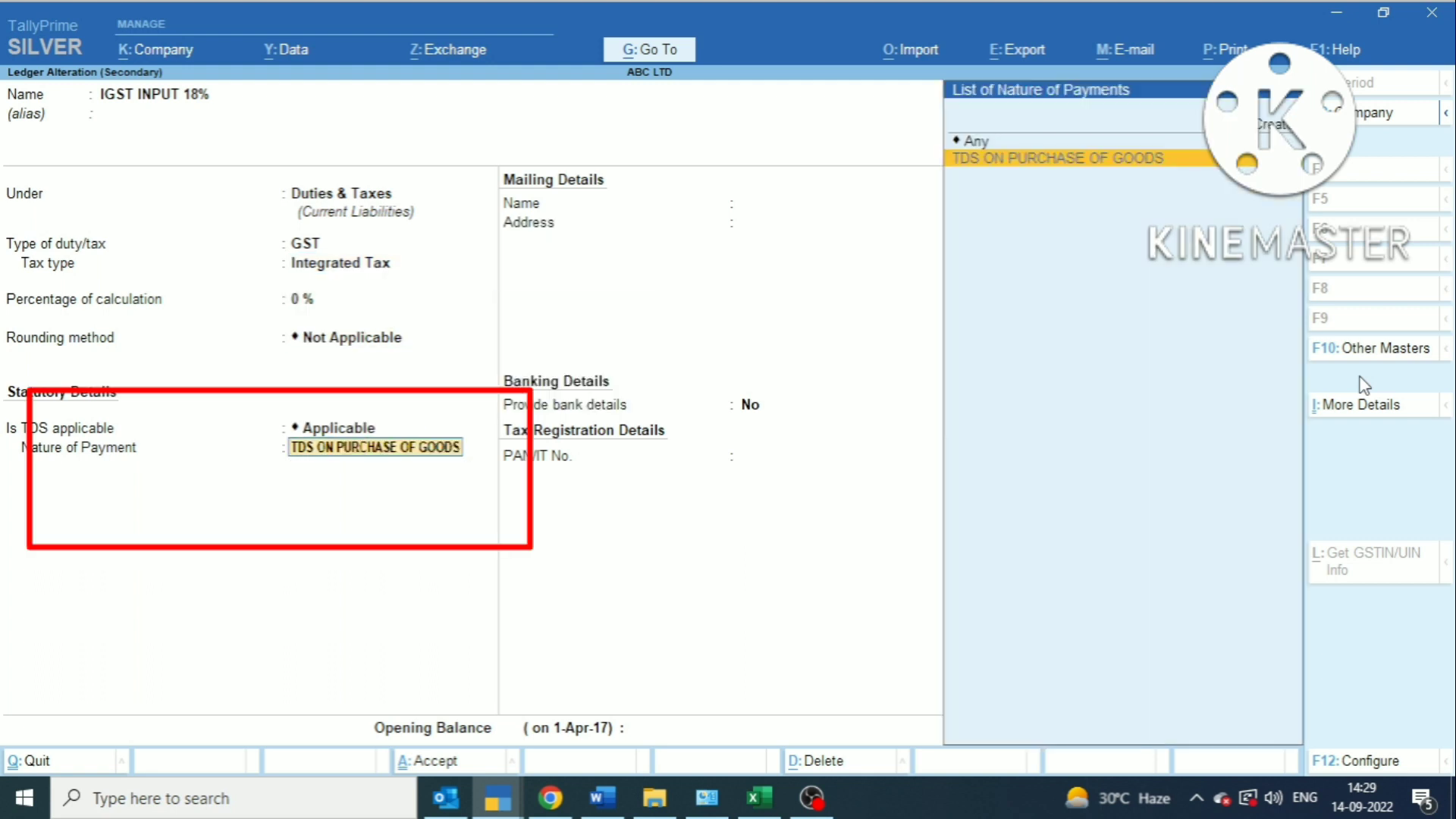
pyautogui.press('Return')
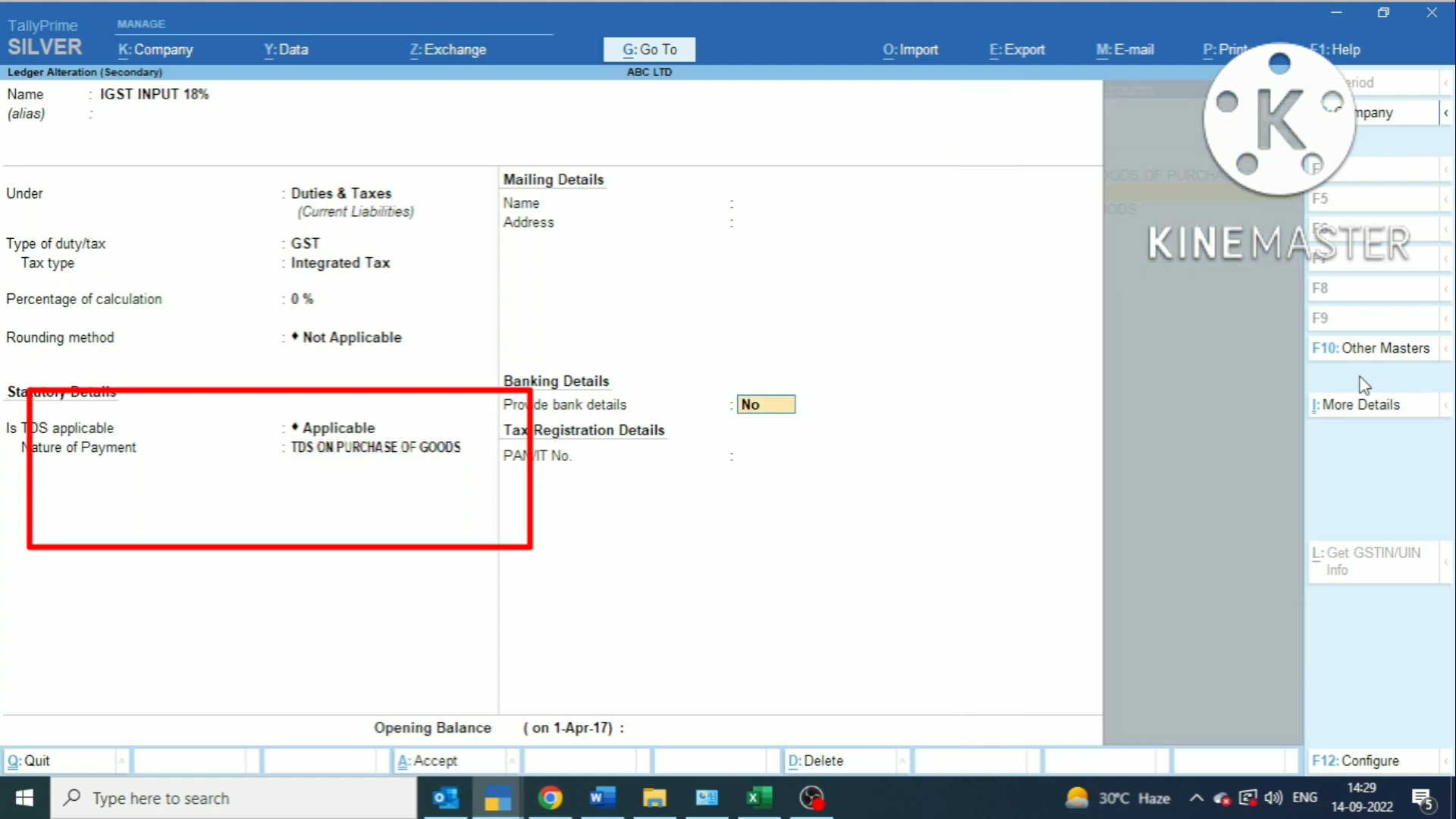
pyautogui.press('Return')
pyautogui.press('Return')
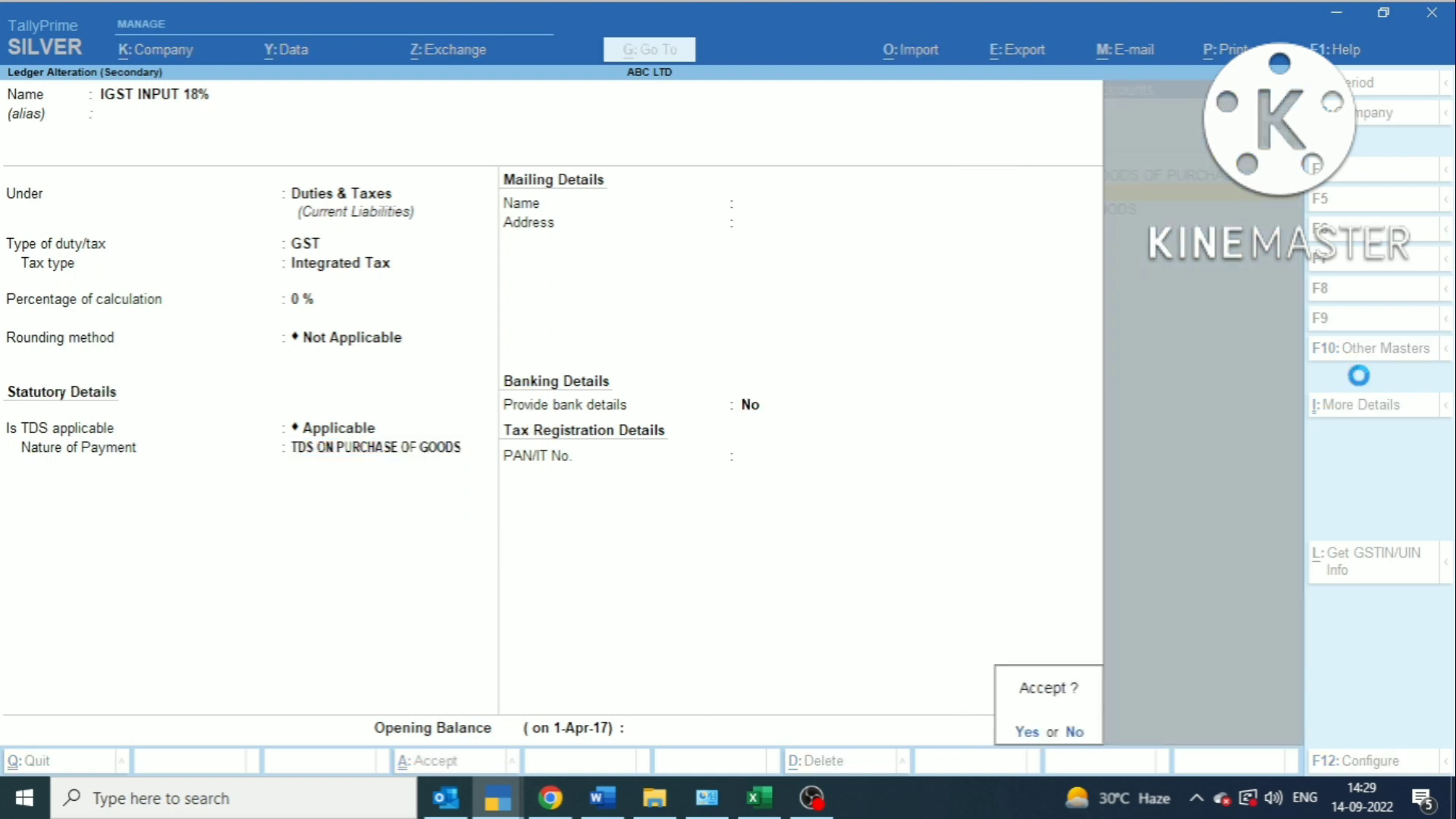
pyautogui.press('Return')
pyautogui.press('Return')
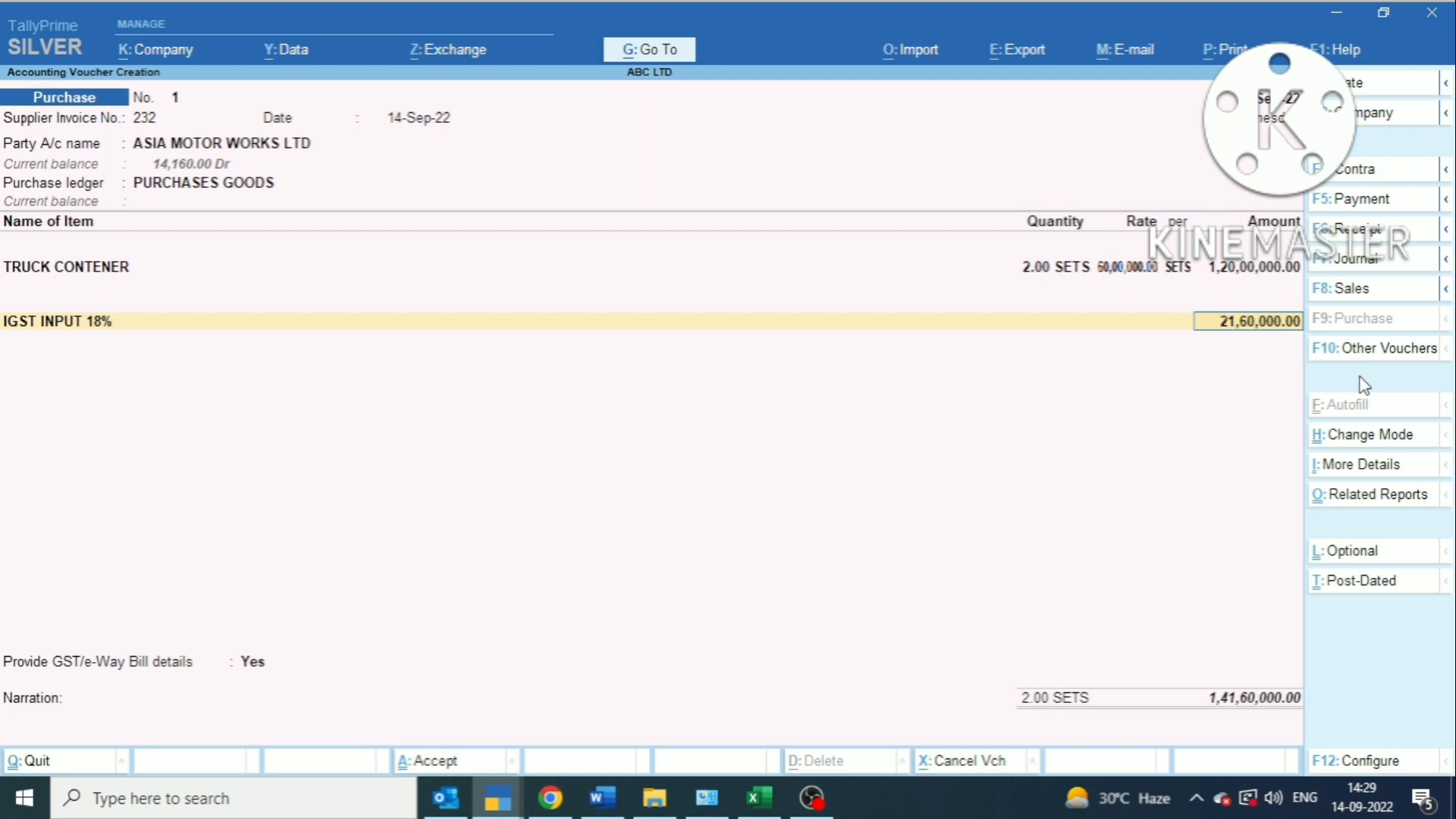
# - Switch to the tax invoice in Word, check its item and IGST amounts against the purchase voucher, and return to TallyPrime
pyautogui.hotkey('alt', 'Tab')
pyautogui.scroll(3, 1361, 377)
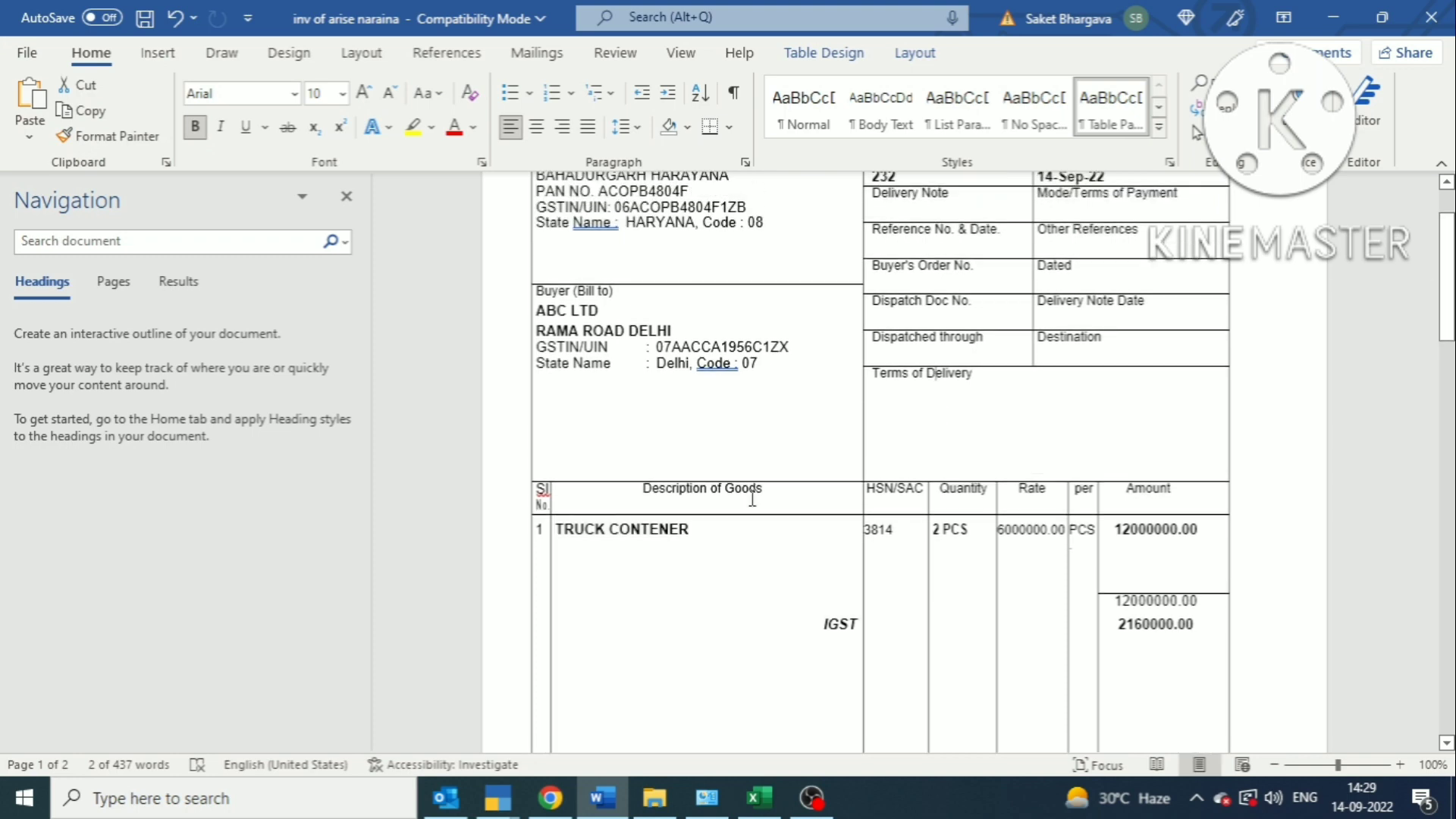
pyautogui.rightClick(934, 295)
pyautogui.press('Escape')
pyautogui.hotkey('alt', 'Tab')
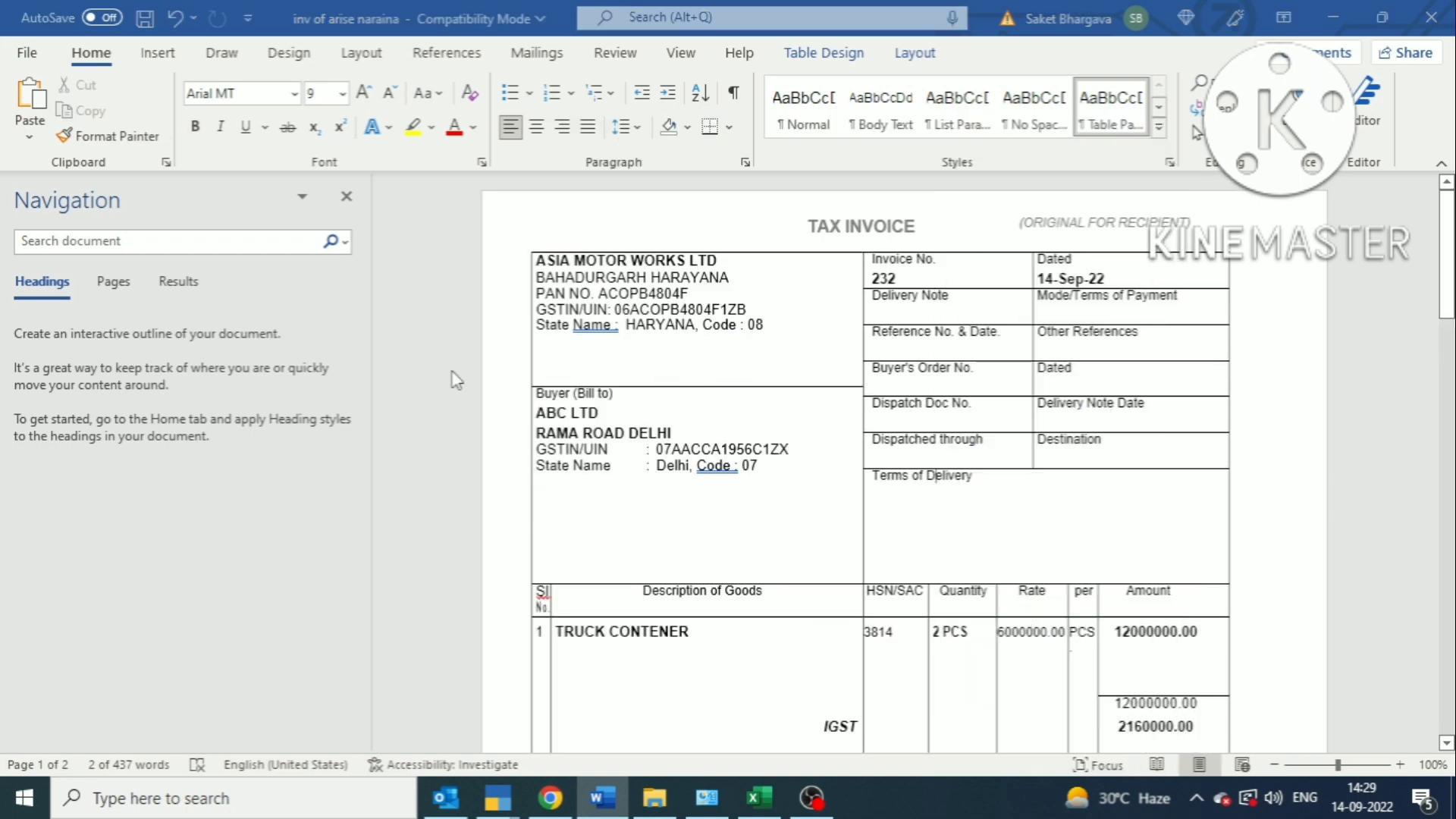
pyautogui.hotkey('alt', 'Tab')
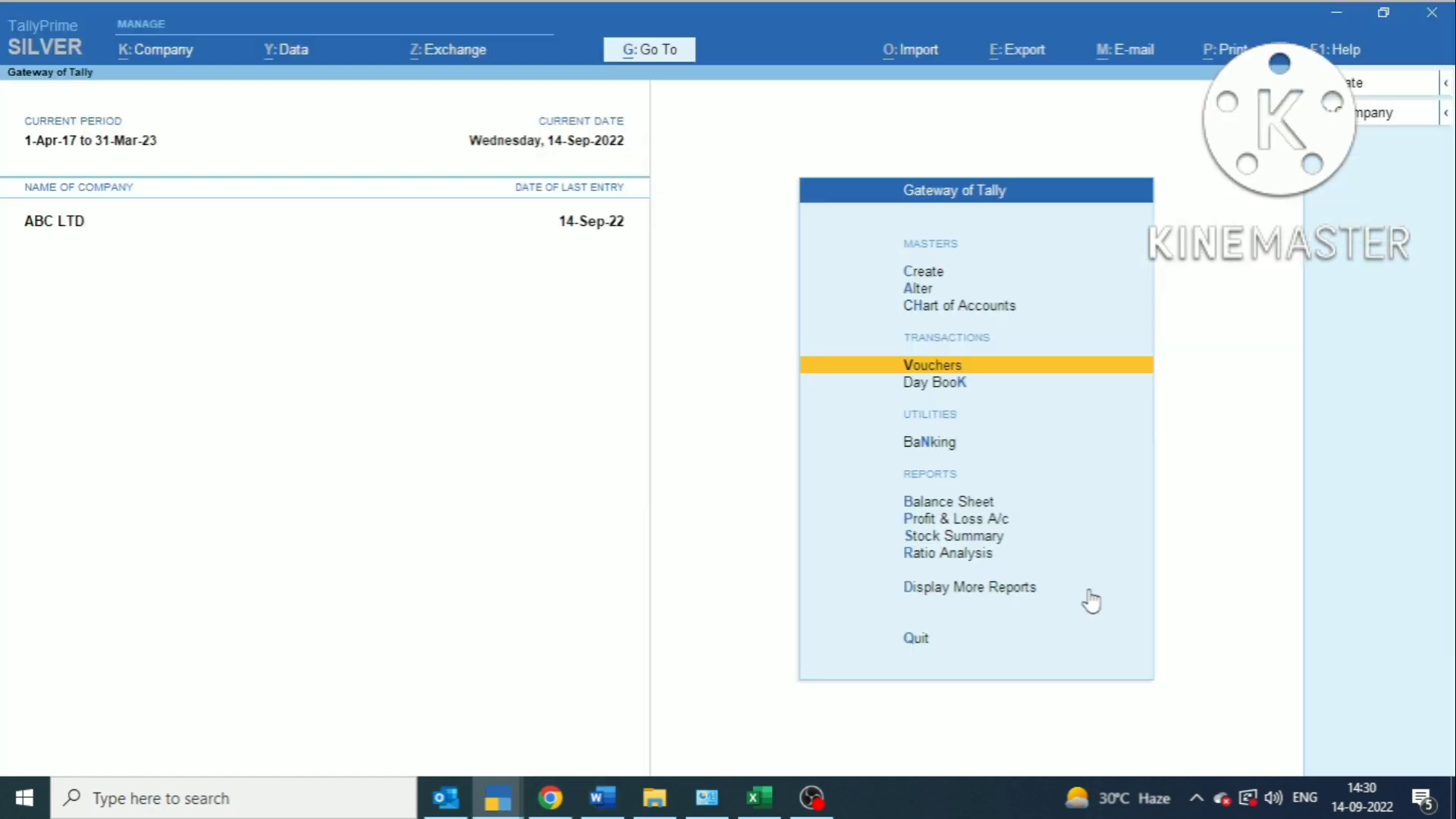
# - Open the Form 26Q report from the TDS statutory reports
pyautogui.click(1090, 593)
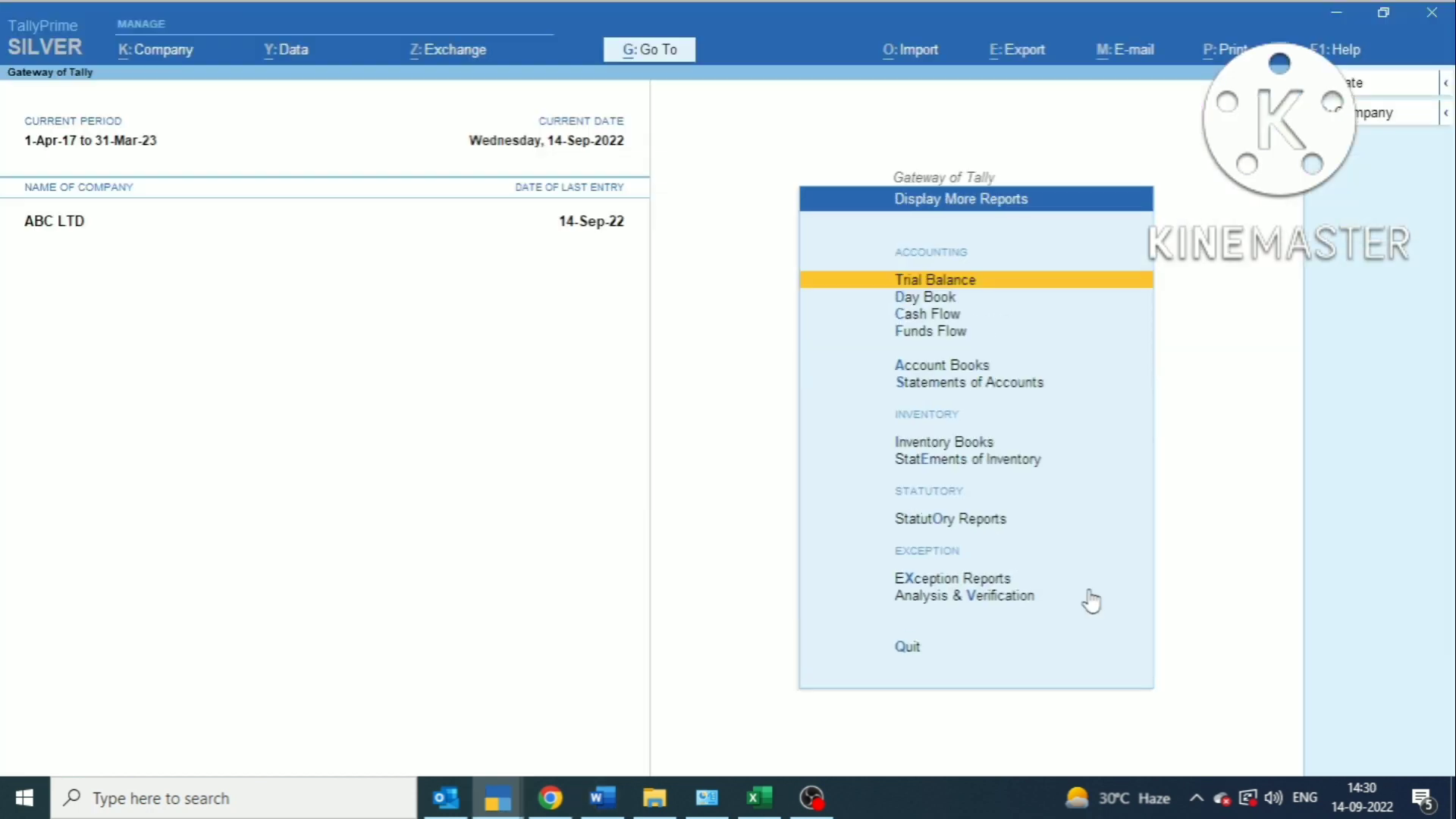
pyautogui.press('Down')
pyautogui.press('Down')
pyautogui.press('Down')
pyautogui.press('Down')
pyautogui.press('Down')
pyautogui.press('Down')
pyautogui.press('Down')
pyautogui.press('Down')
pyautogui.press('Down')
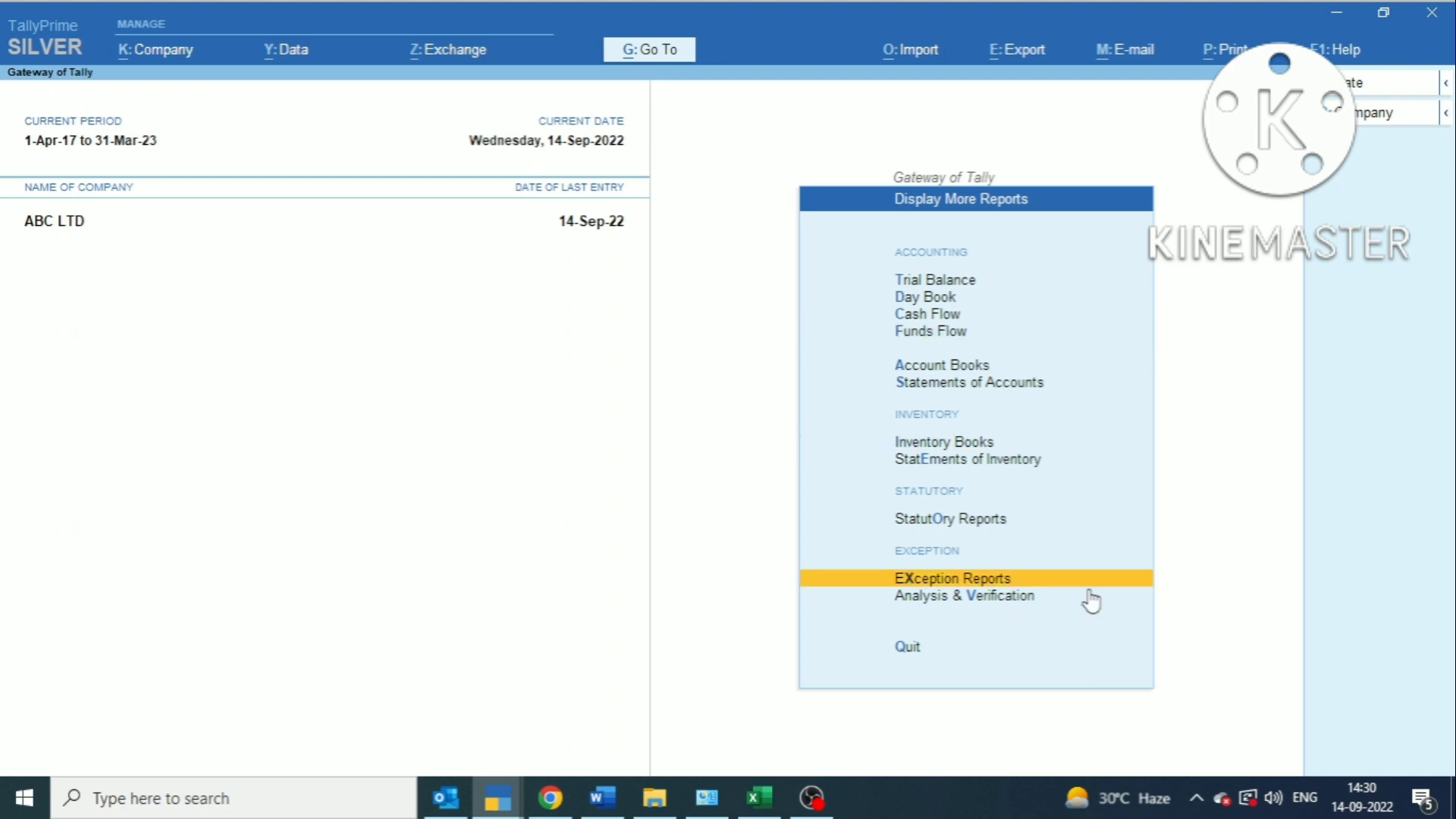
pyautogui.press('Up')
pyautogui.press('Up')
pyautogui.press('Down')
pyautogui.press('Return')
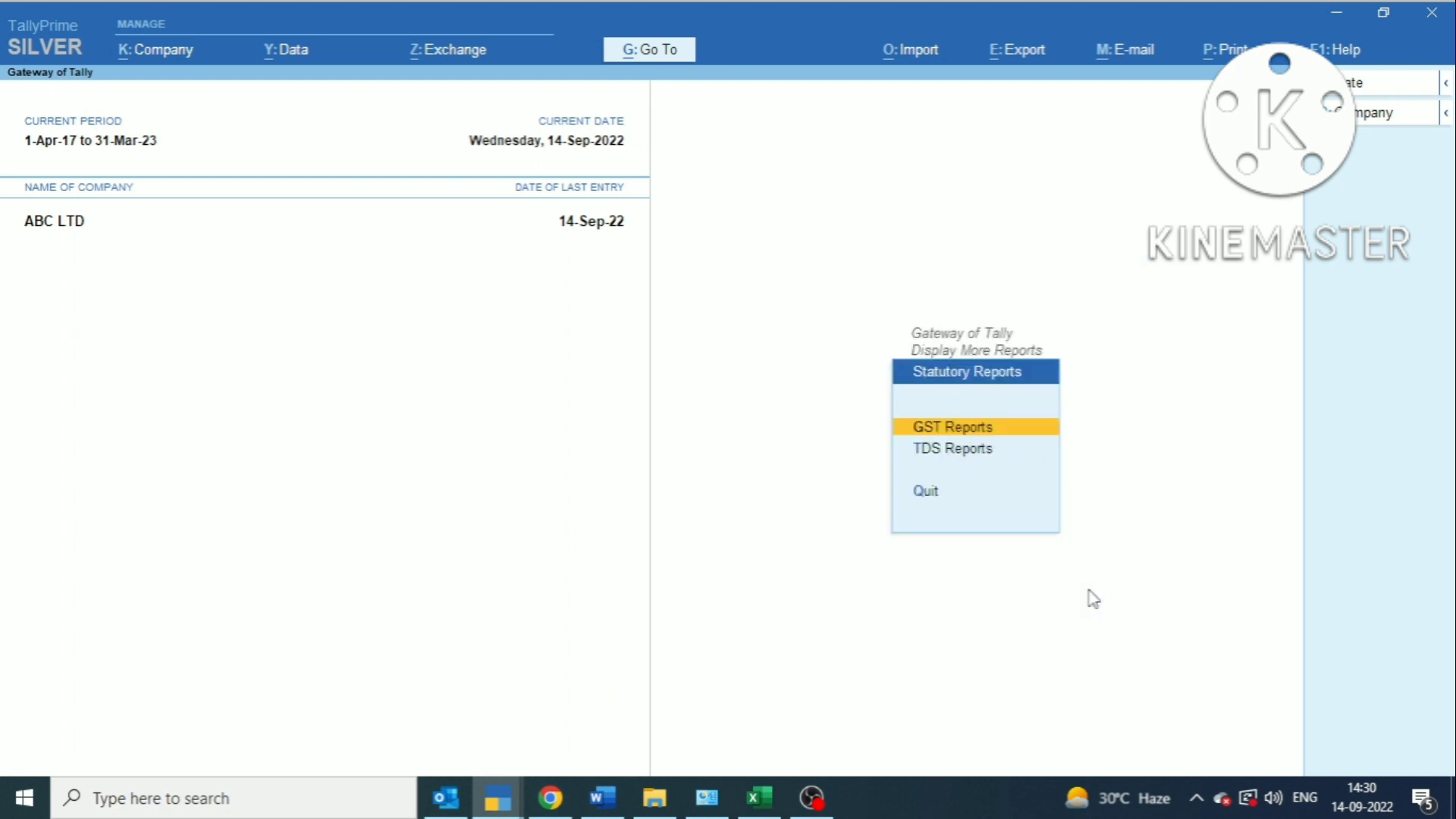
pyautogui.press('Down')
pyautogui.press('Return')
pyautogui.press('Down')
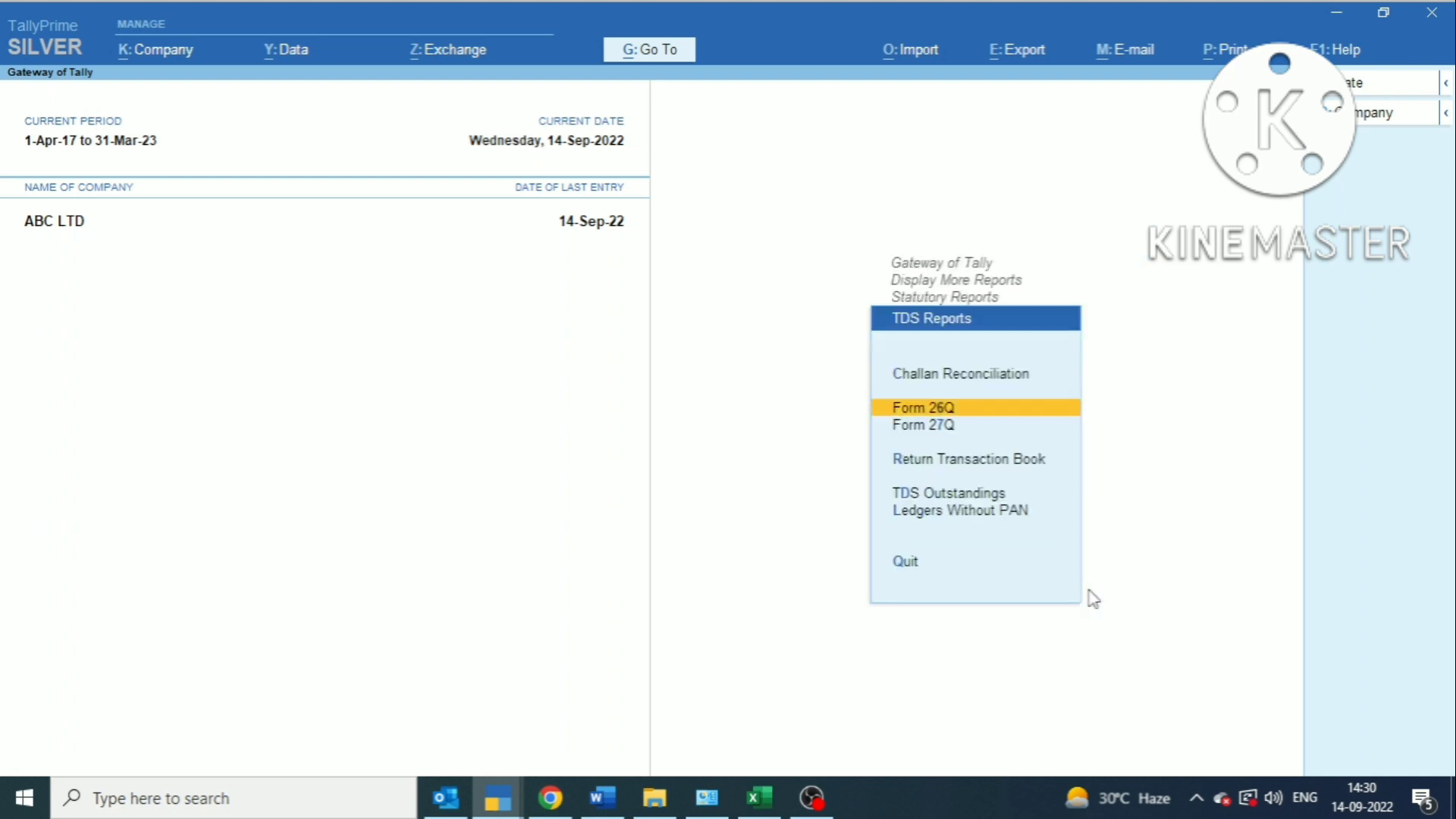
pyautogui.press('Return')
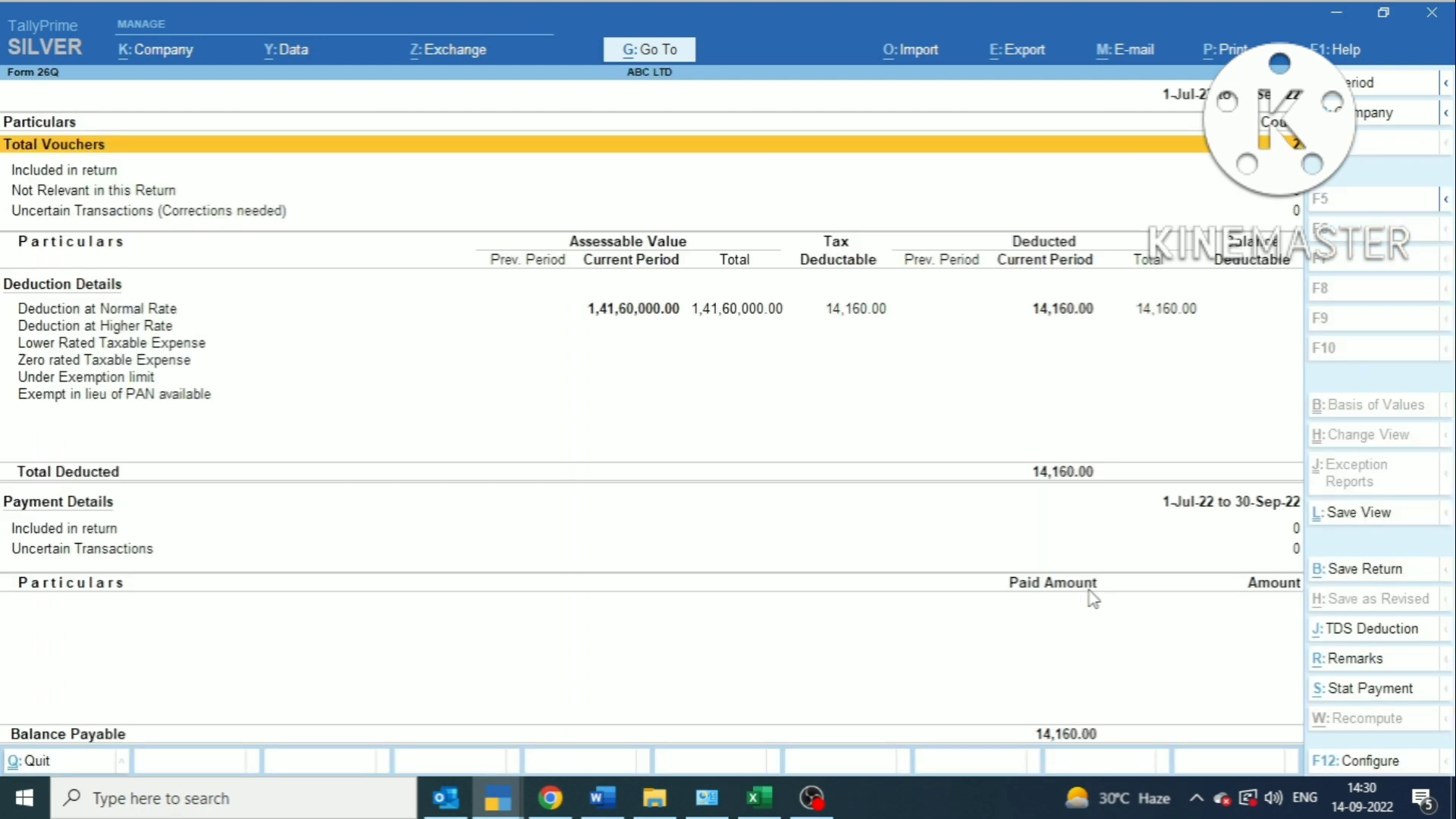
# - Examine the entries behind Deduction at Normal Rate in Form 26Q and return to the summary
pyautogui.press('Down')
pyautogui.press('Down')
pyautogui.press('Down')
pyautogui.press('Down')
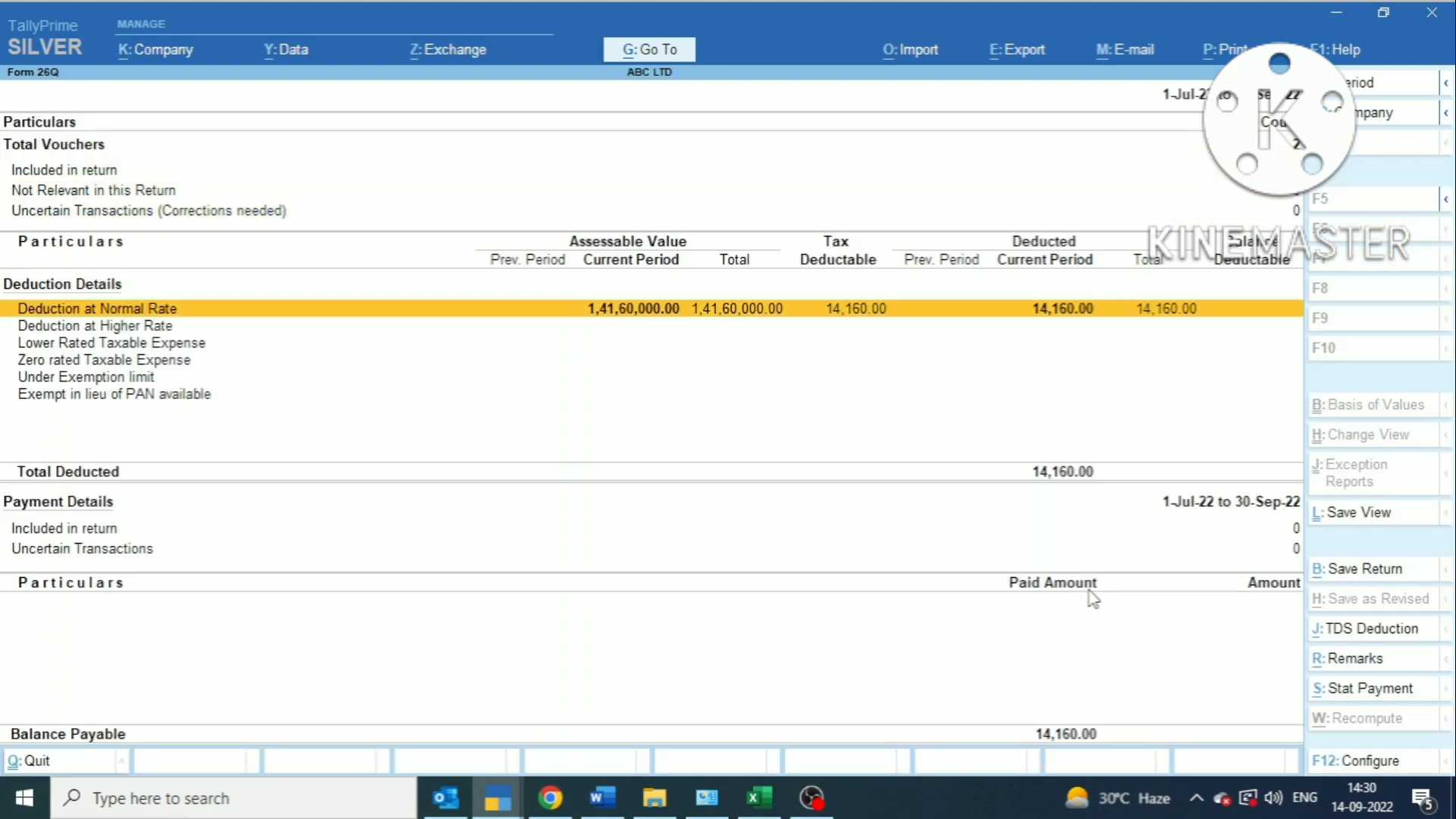
pyautogui.press('Return')
pyautogui.press('Escape')
pyautogui.click(1173, 326)
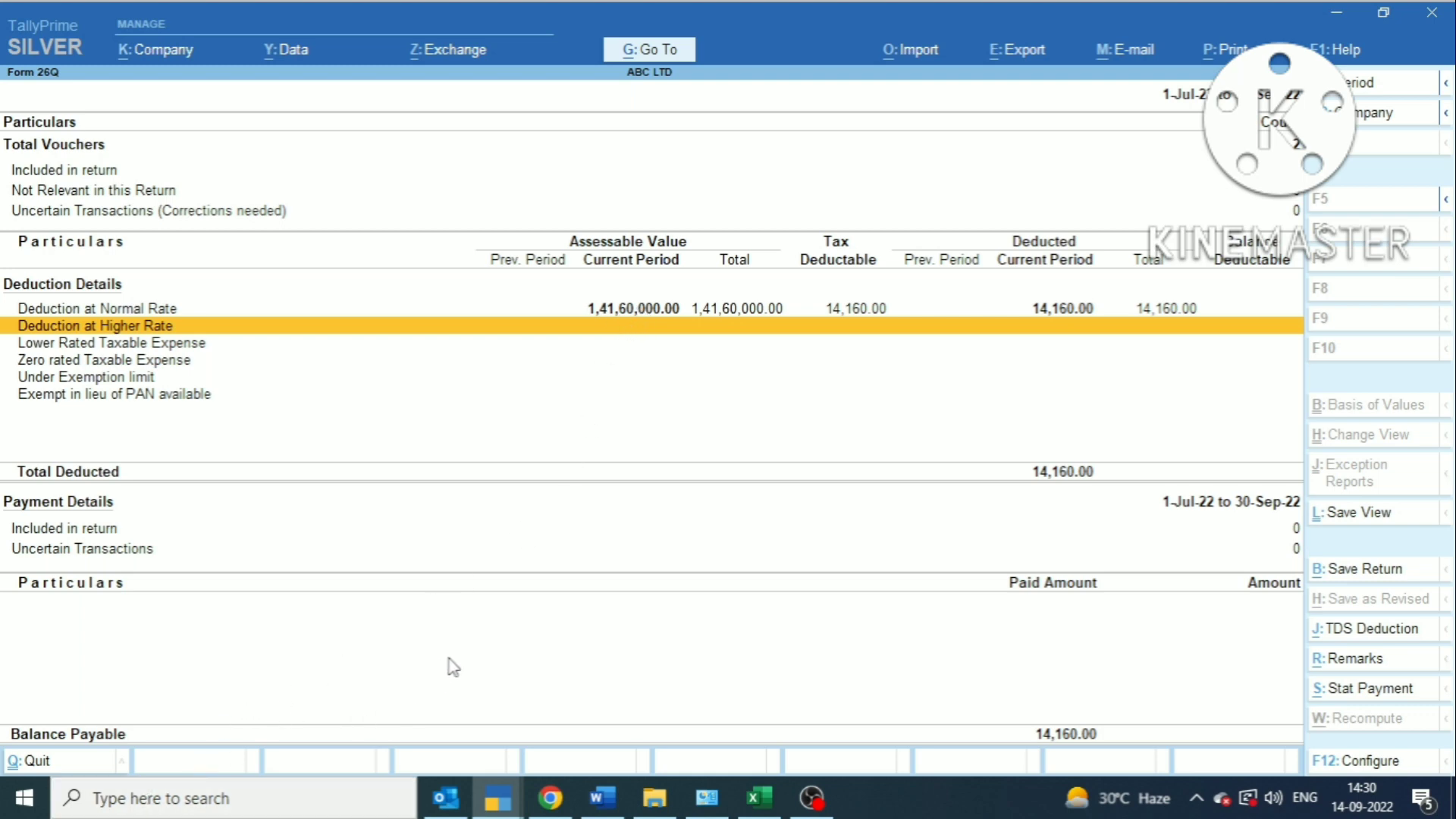
pyautogui.hotkey('ctrl', 'n')
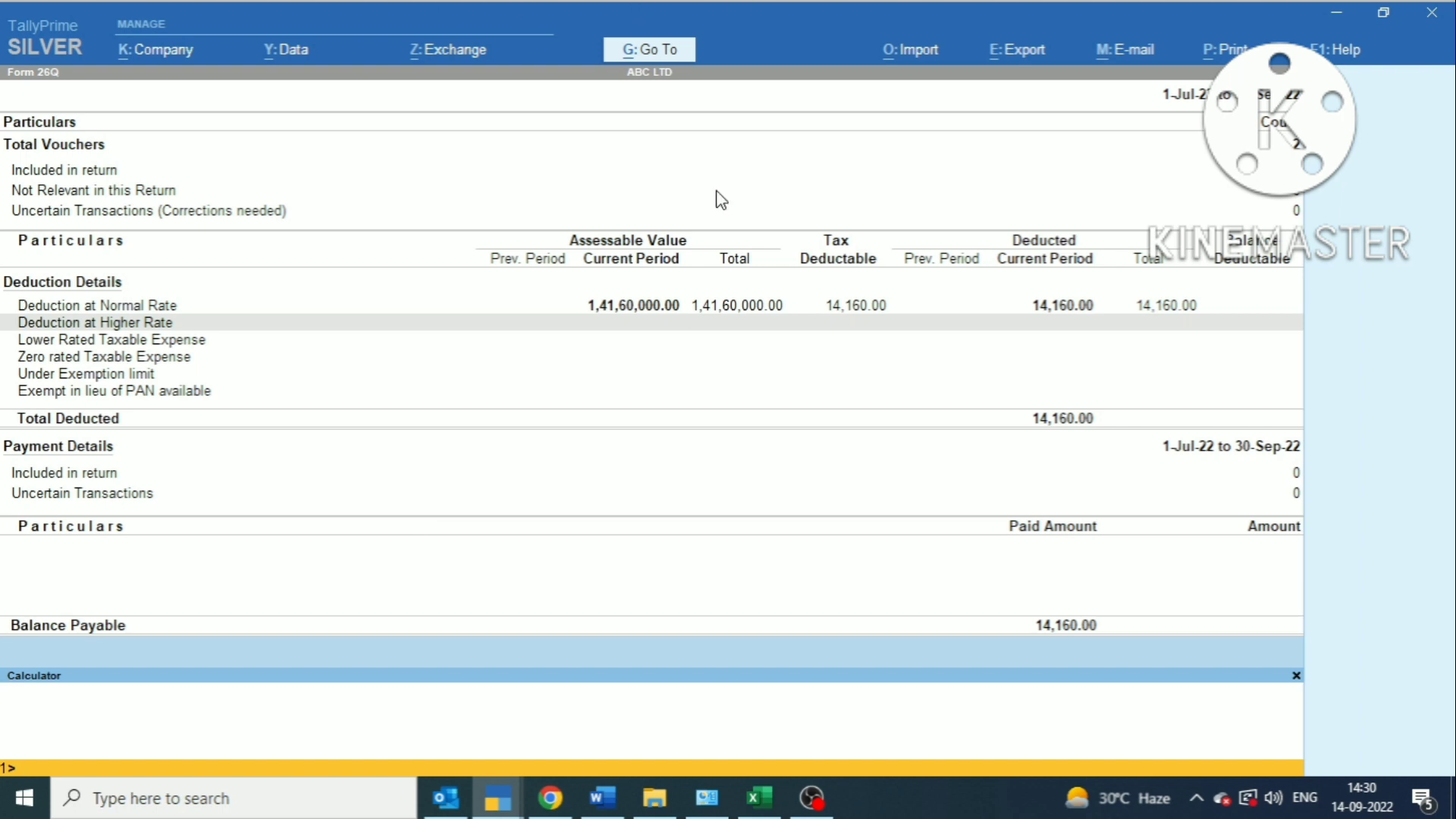
pyautogui.write('14160000-500000')
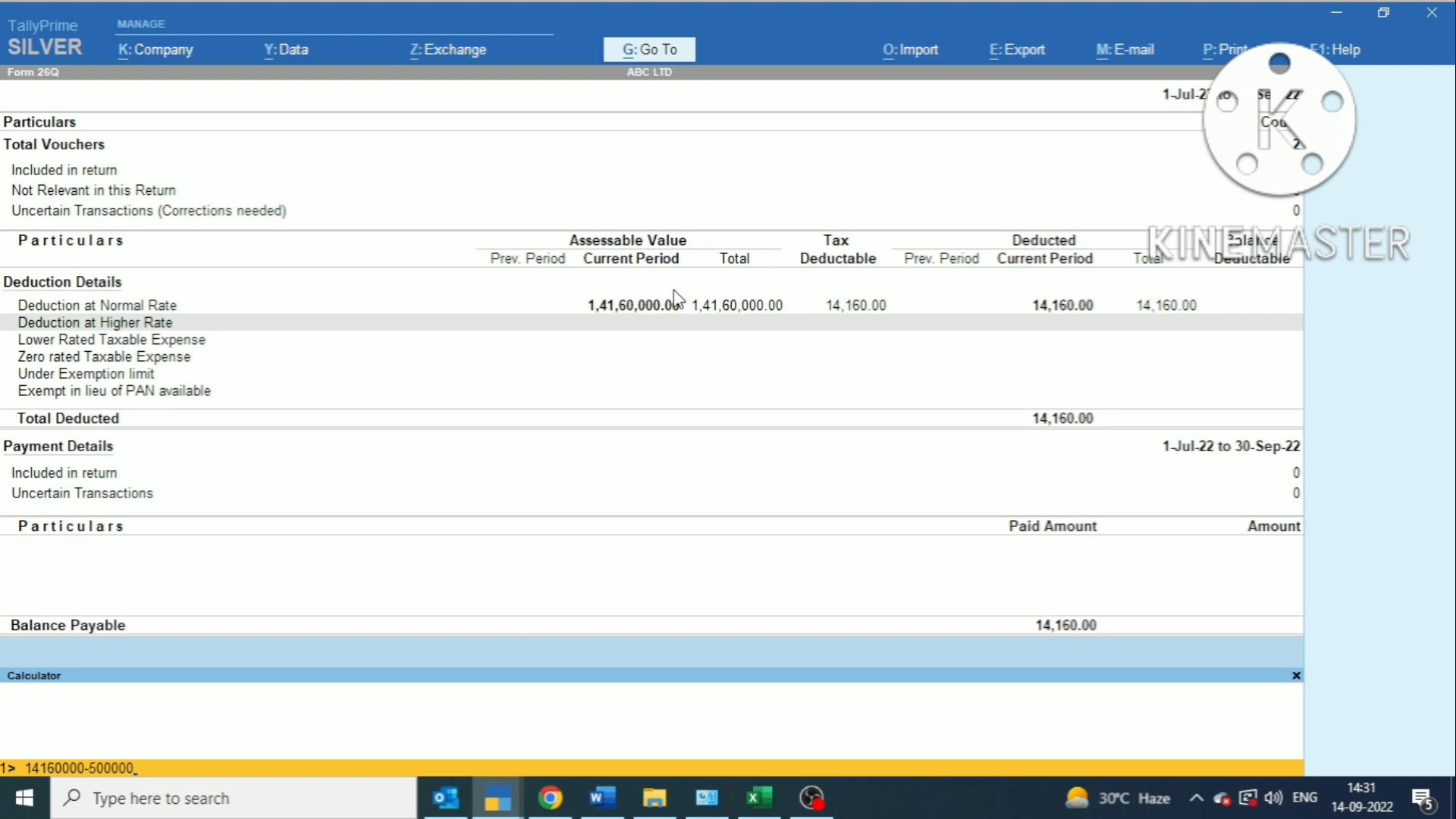
pyautogui.write('0')
pyautogui.press('Return')
pyautogui.press('Up')
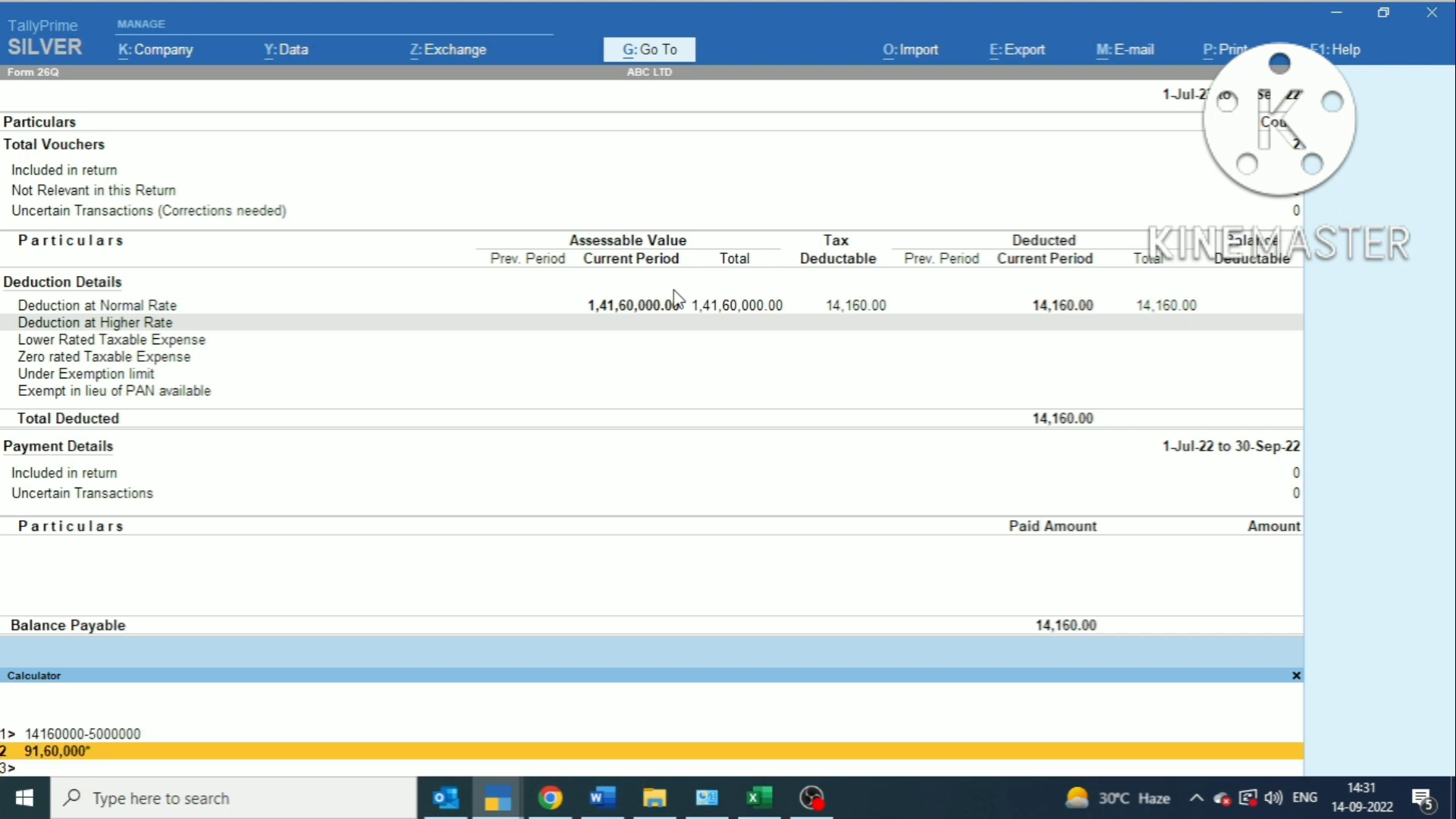
pyautogui.write('*.')
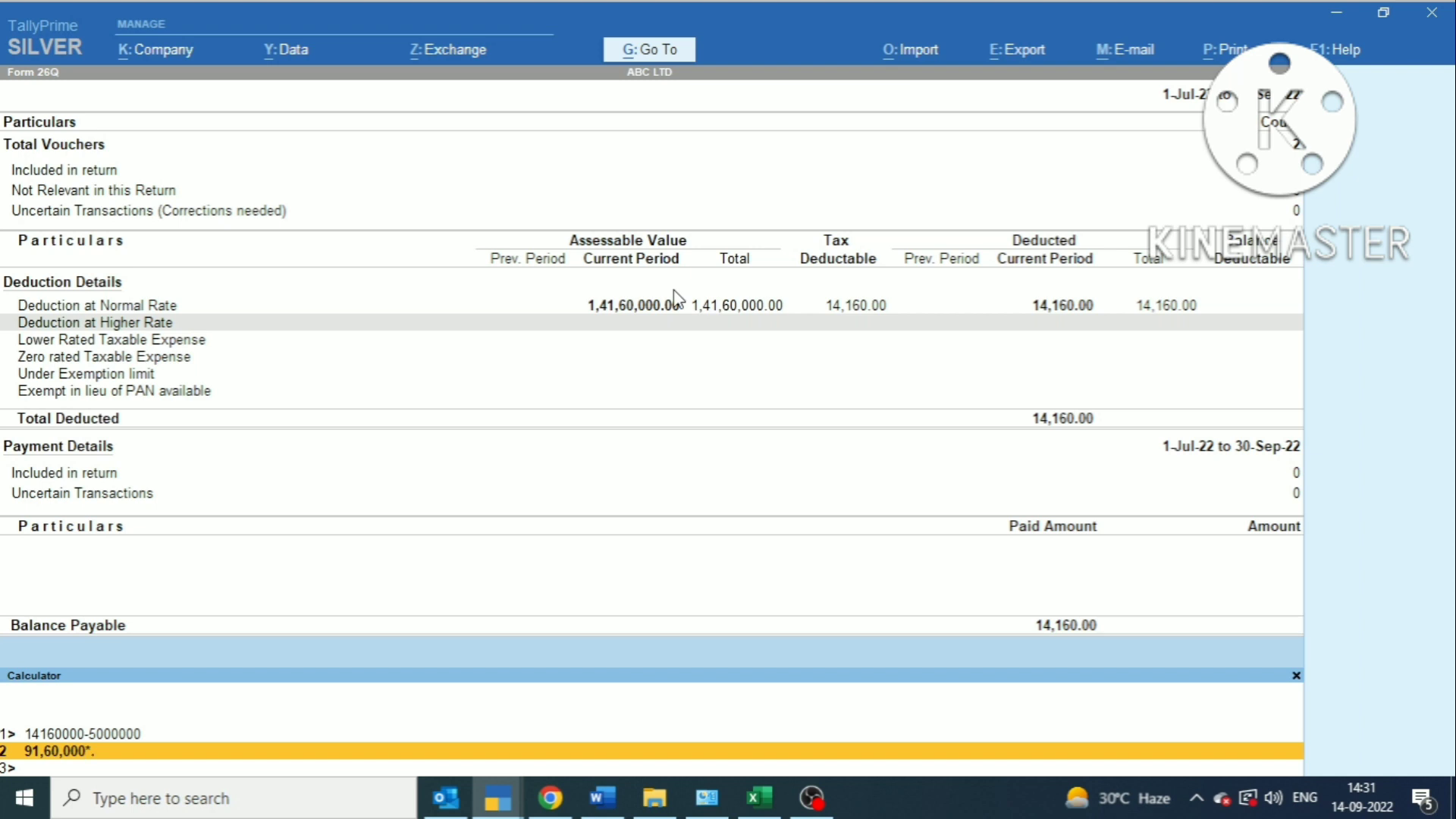